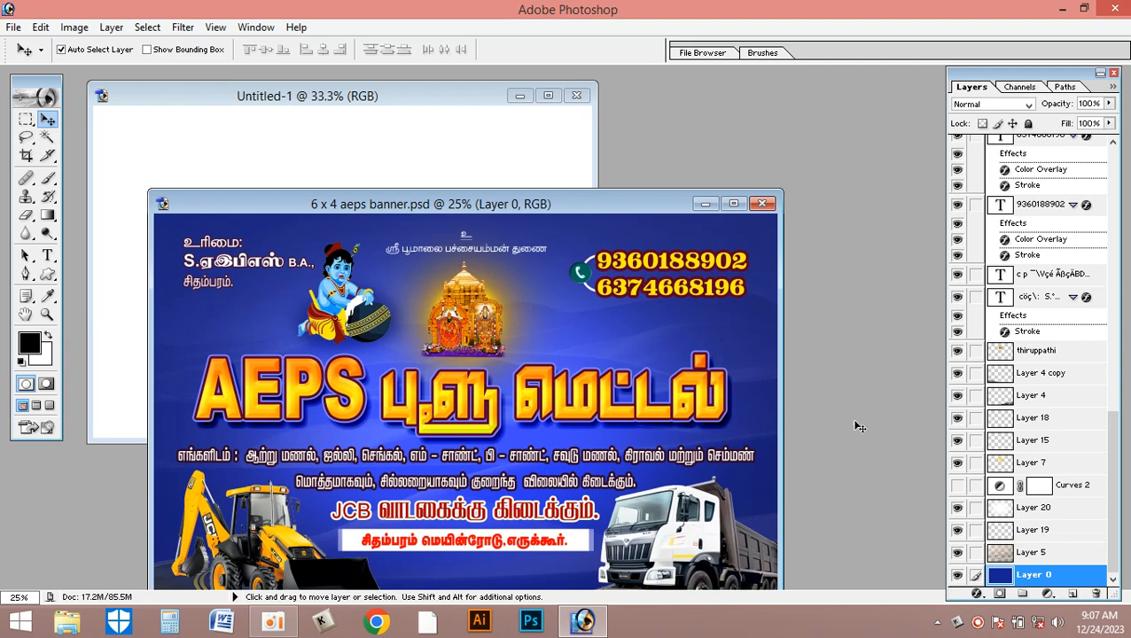
- Copy the banner's plain blue background layer into the blank document and position it to cover the whole canvas
left_click_drag(723, 331, 467, 167)
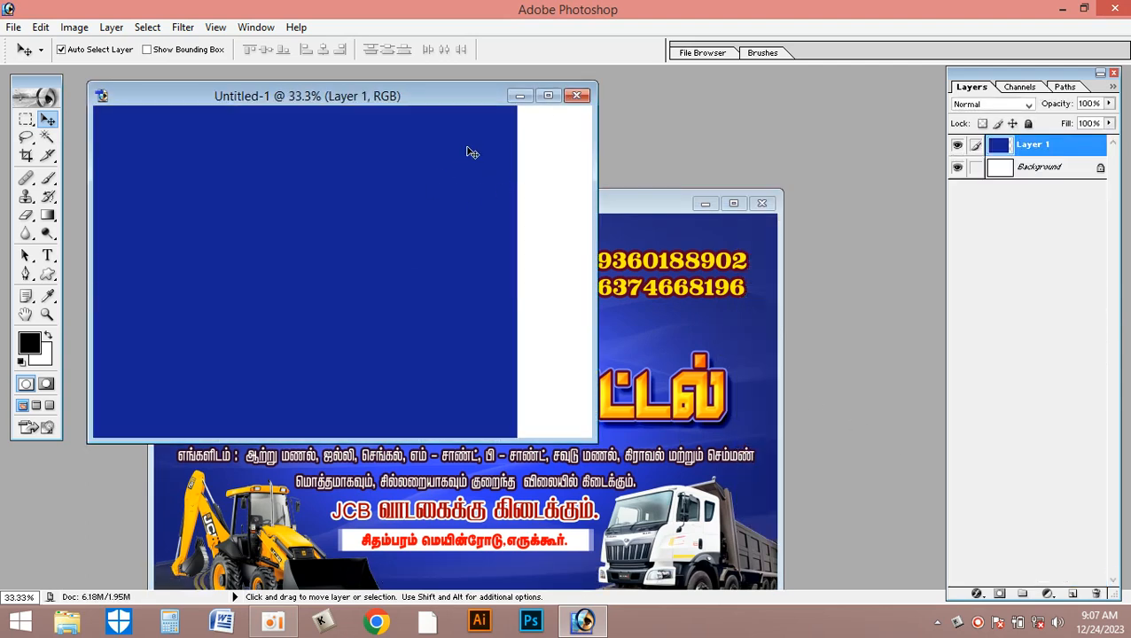
left_click(548, 97)
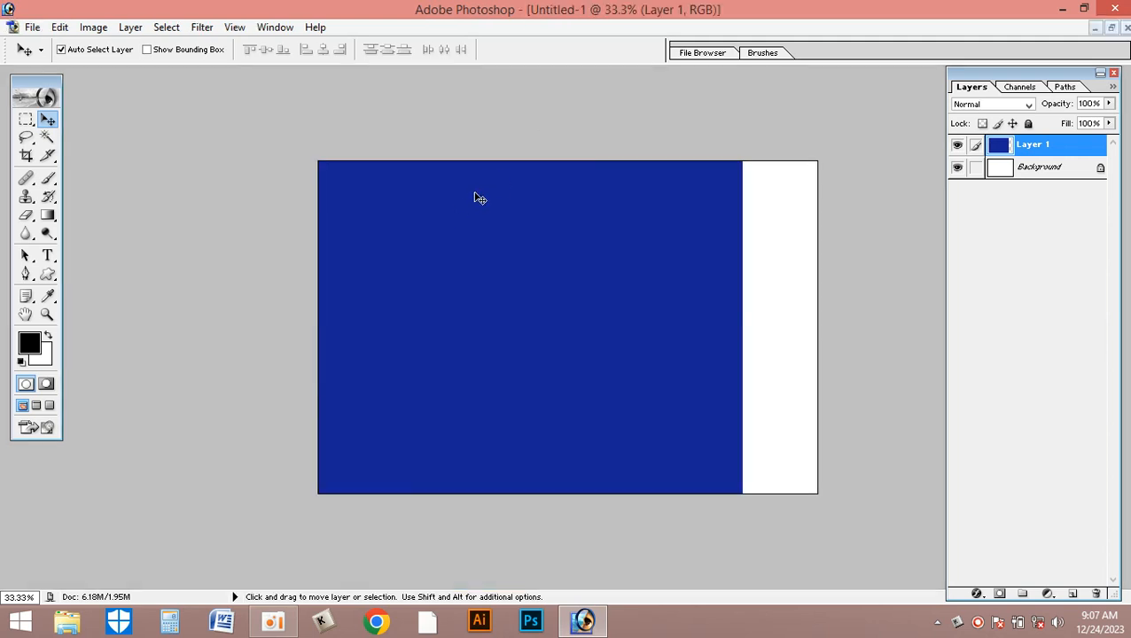
key("ctrl+t")
left_click_drag(497, 301, 592, 288)
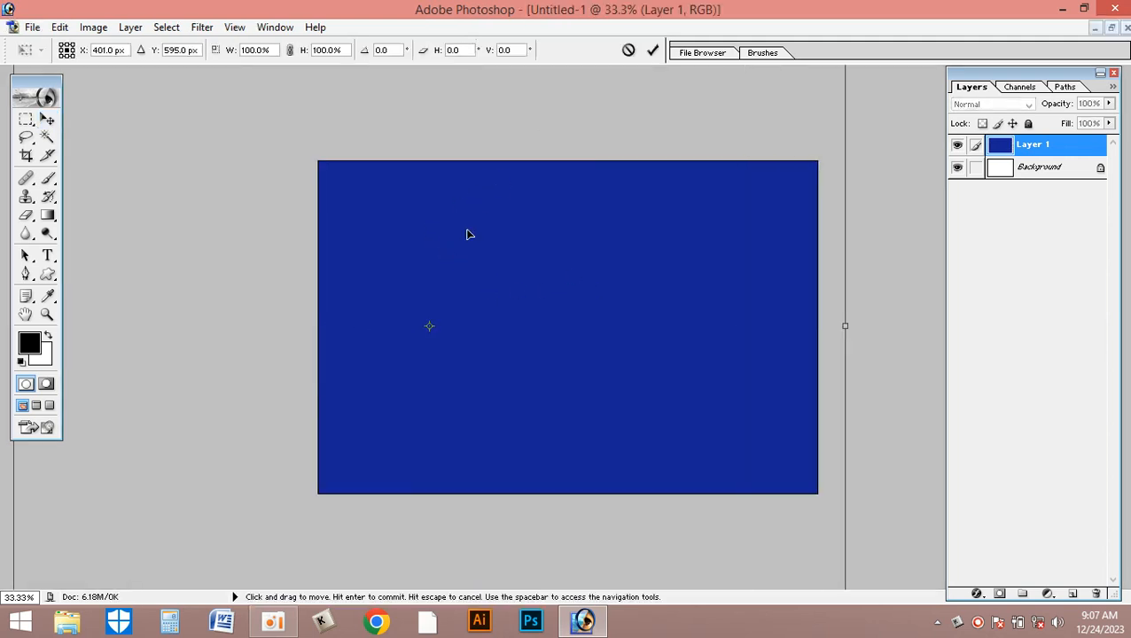
left_click(653, 50)
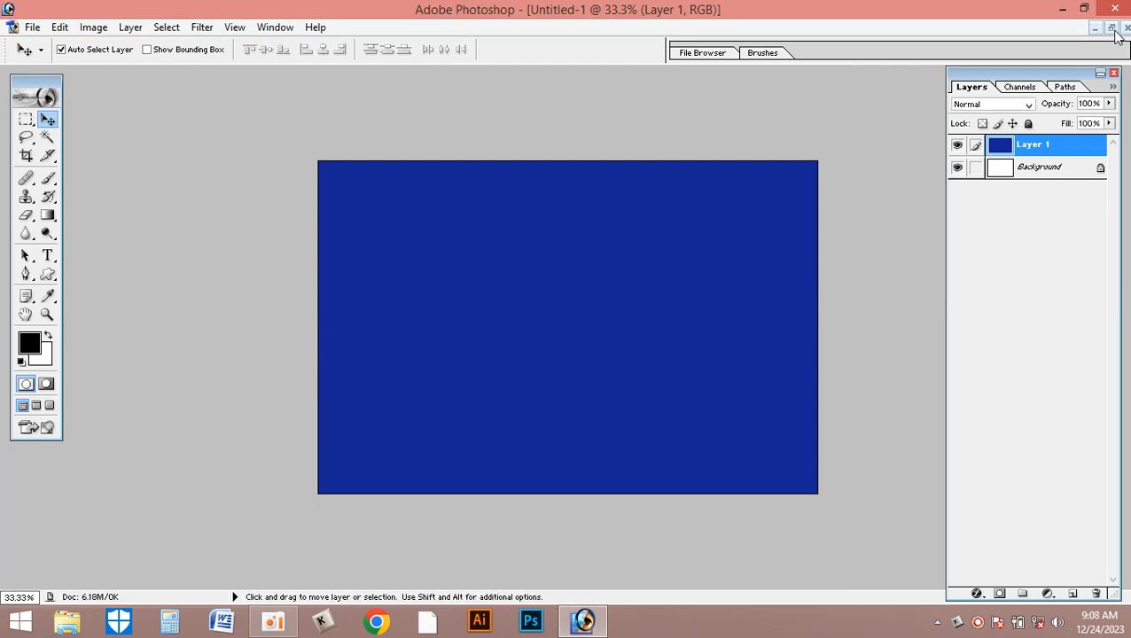
left_click(1113, 29)
left_click(697, 333)
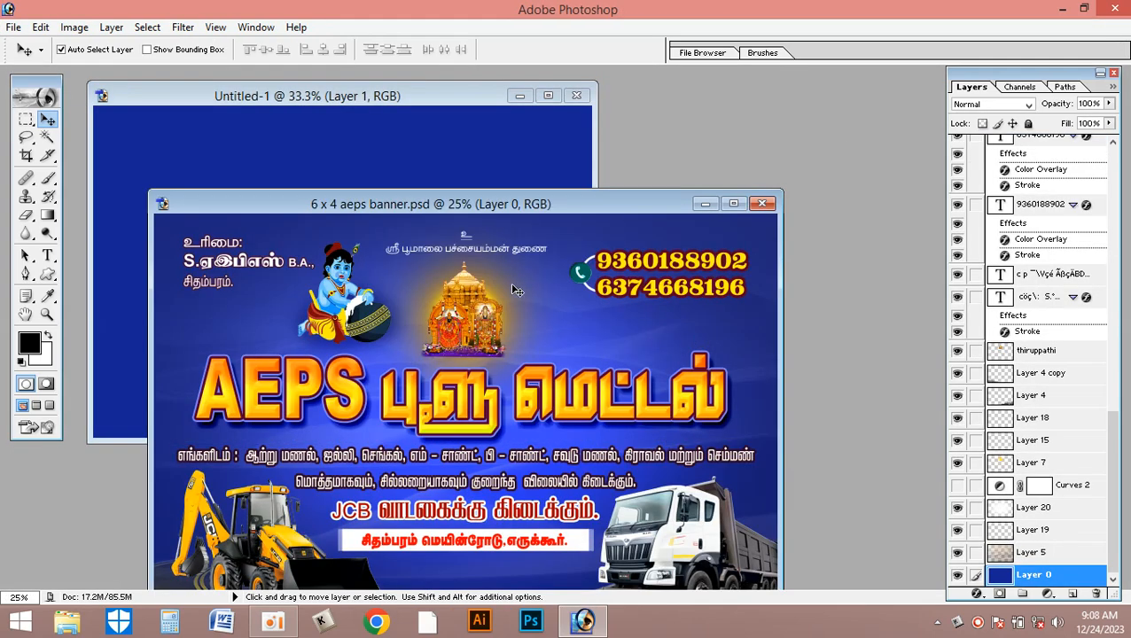
left_click(475, 149)
left_click(719, 340)
left_click(411, 142)
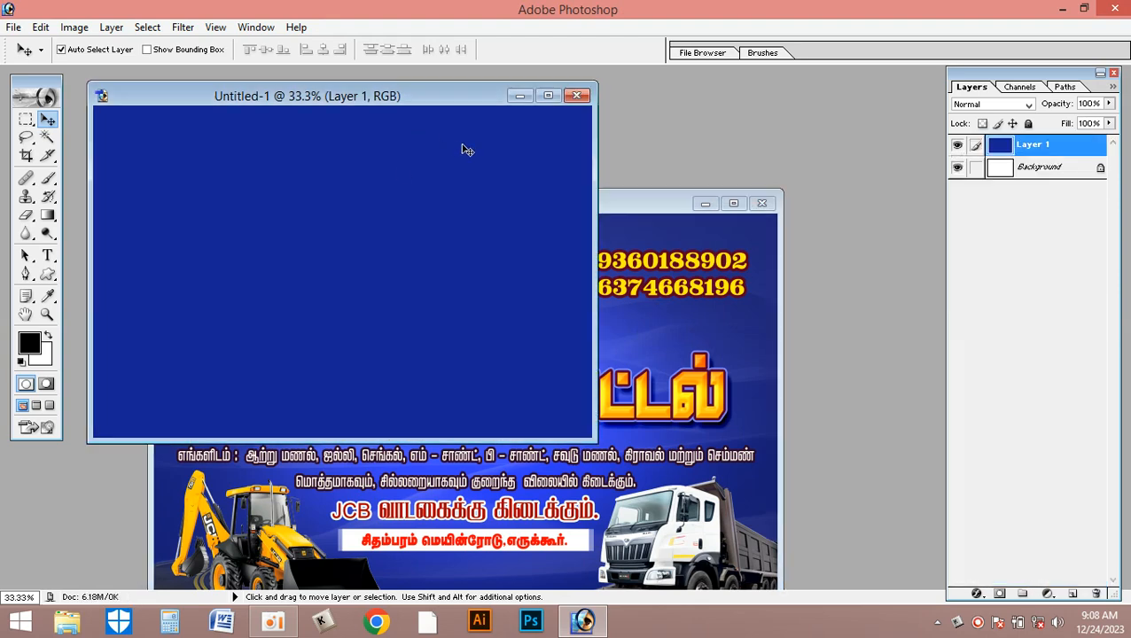
- Check the finished banner's image size and resolution without changing them
left_click(663, 270)
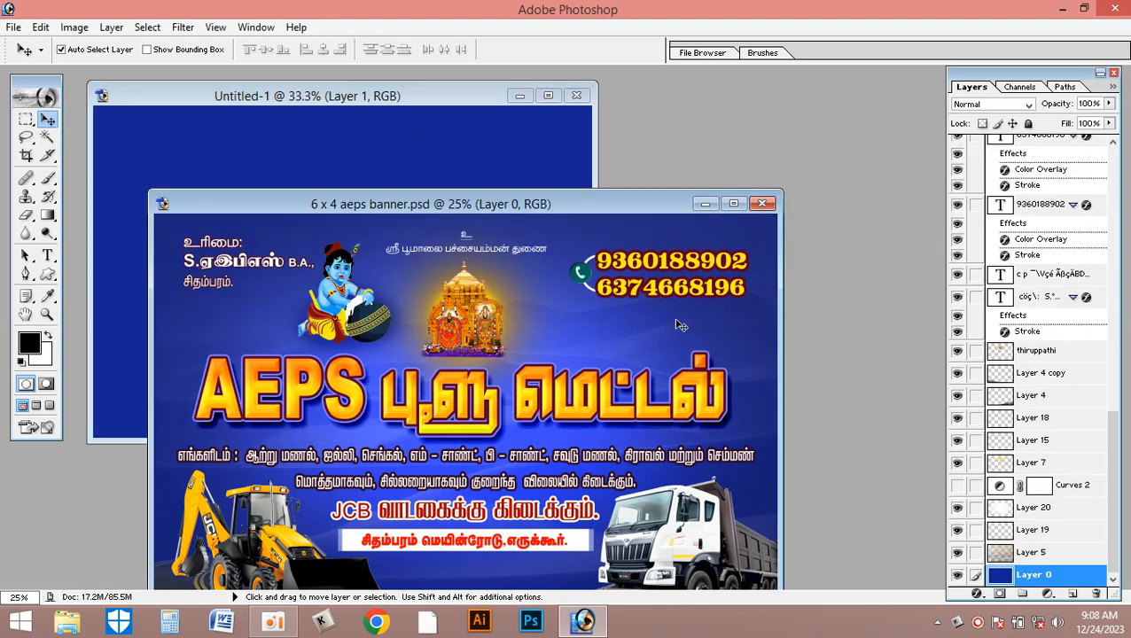
left_click(74, 28)
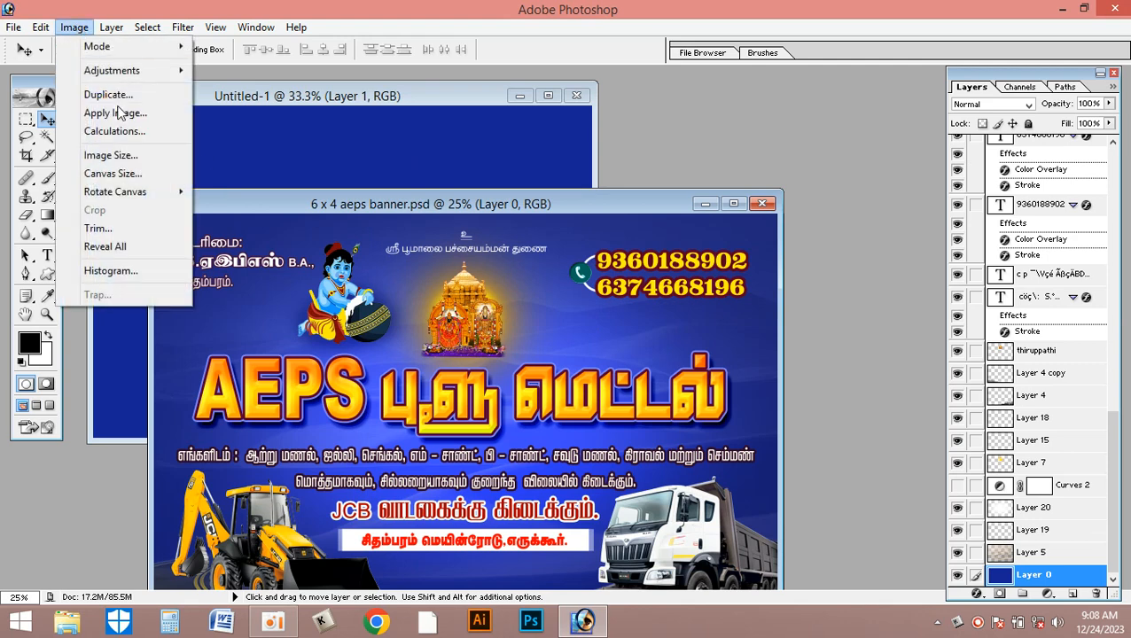
left_click(99, 154)
left_click_drag(510, 368, 438, 355)
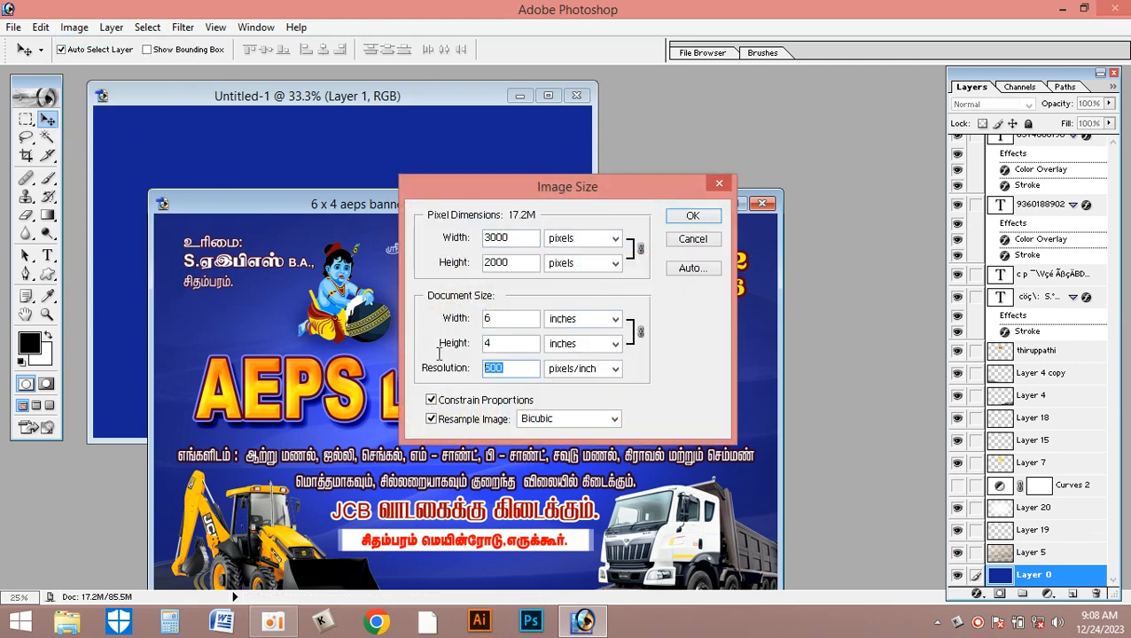
left_click(694, 249)
- Set the resolution of the new blue document to 500 pixels/inch
left_click(497, 143)
left_click(74, 28)
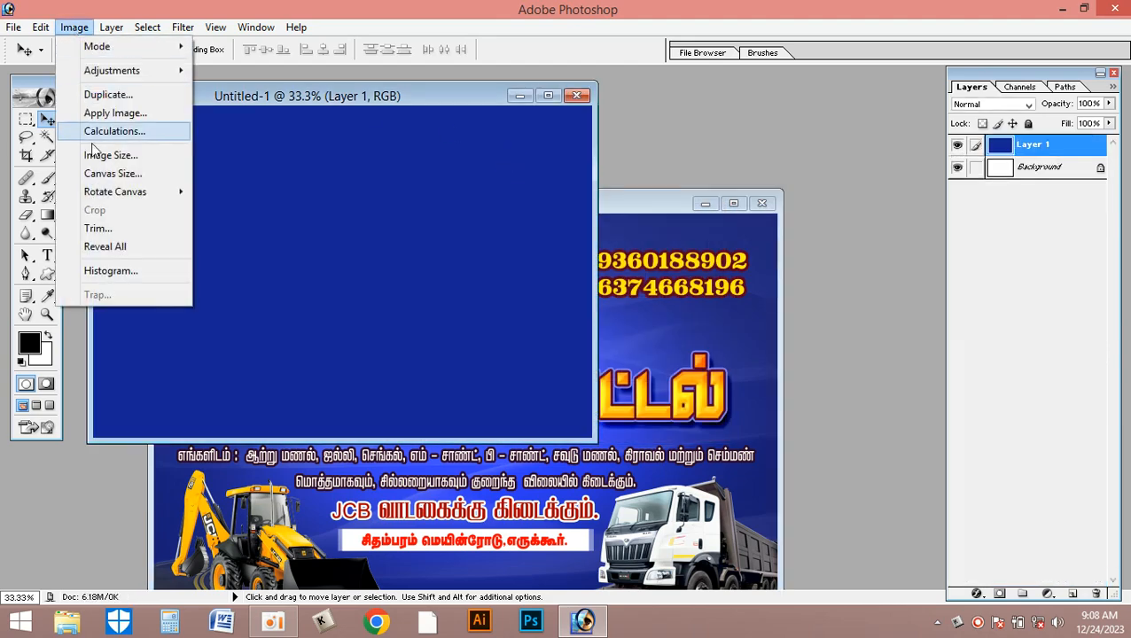
left_click(98, 154)
left_click_drag(518, 369, 397, 355)
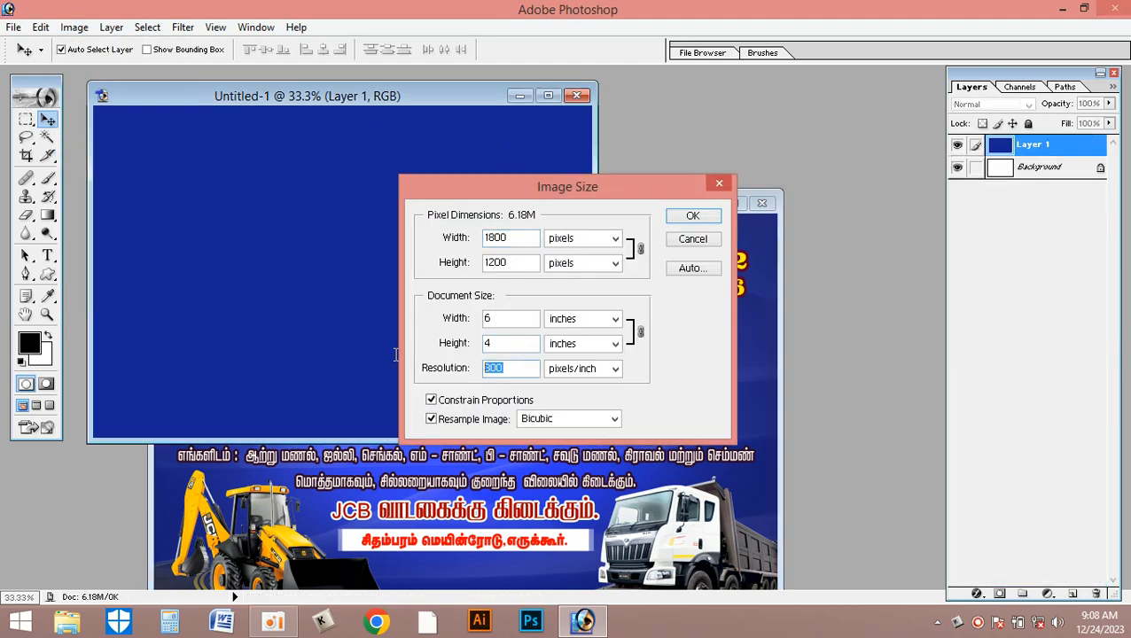
type("500")
key("Return")
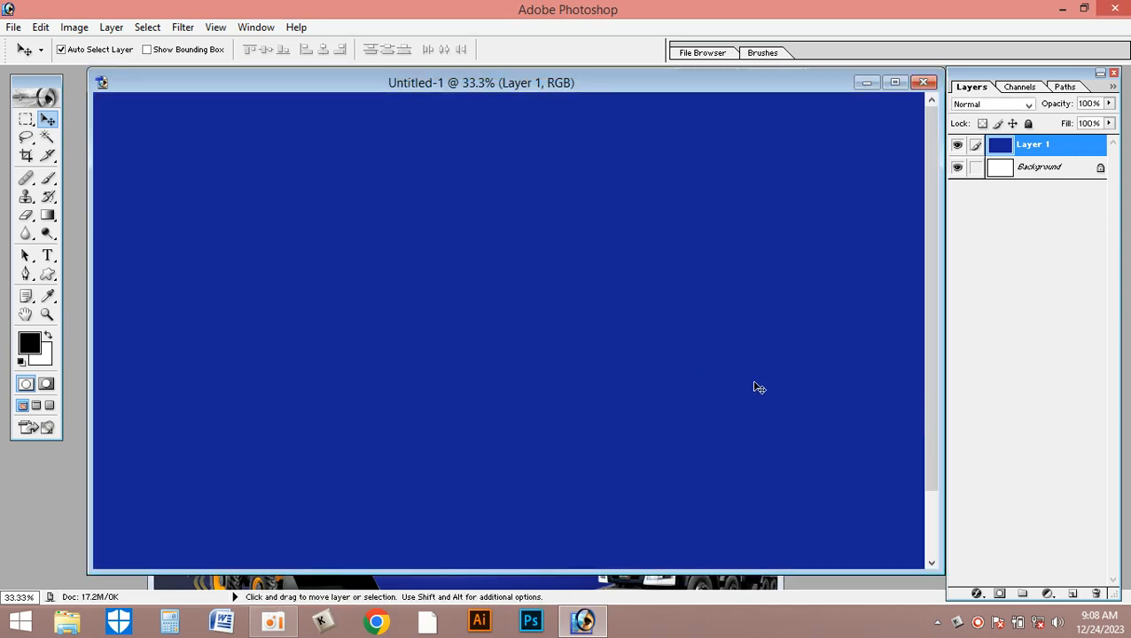
- Scale the oversized blue layer down with Free Transform so its edges match the canvas
key("ctrl+0")
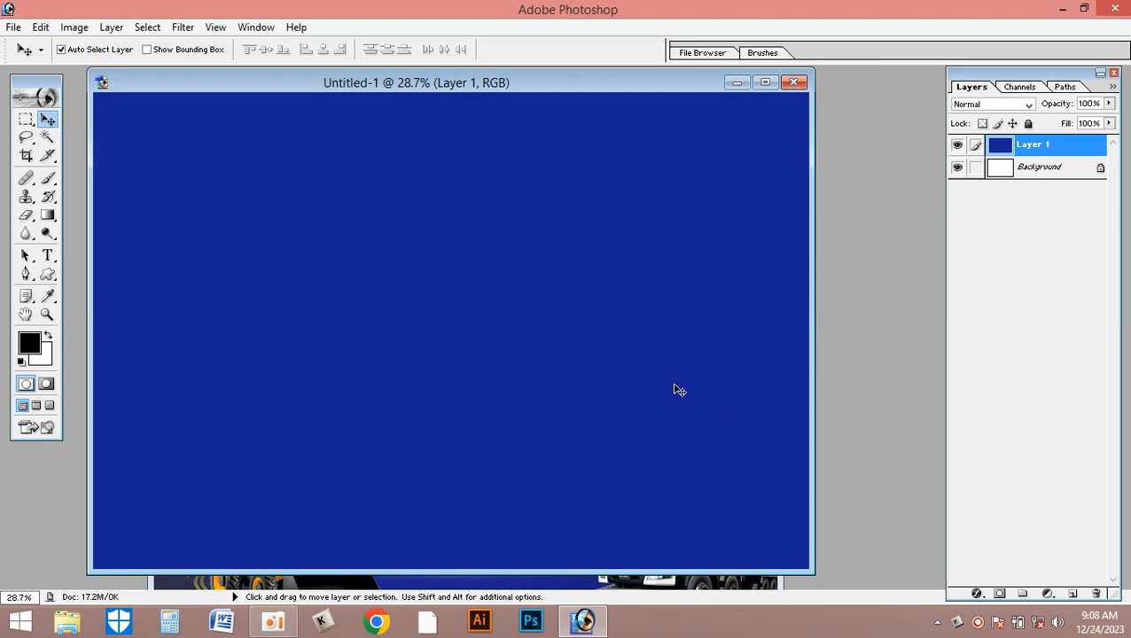
key("ctrl+t")
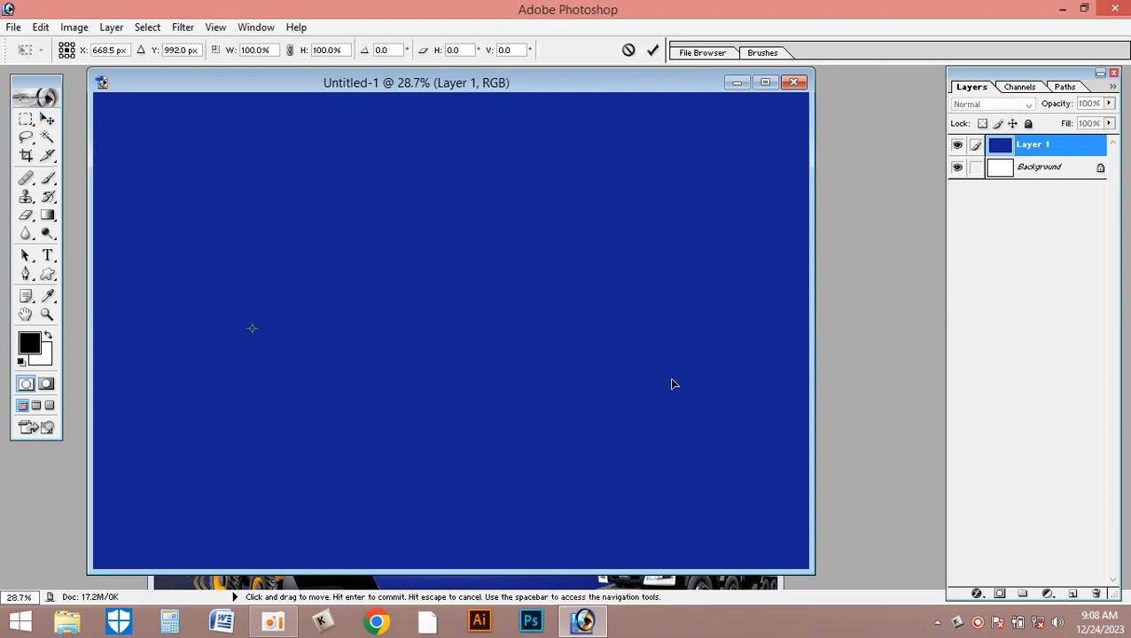
left_click(766, 82)
key("ctrl+minus")
key("ctrl+minus")
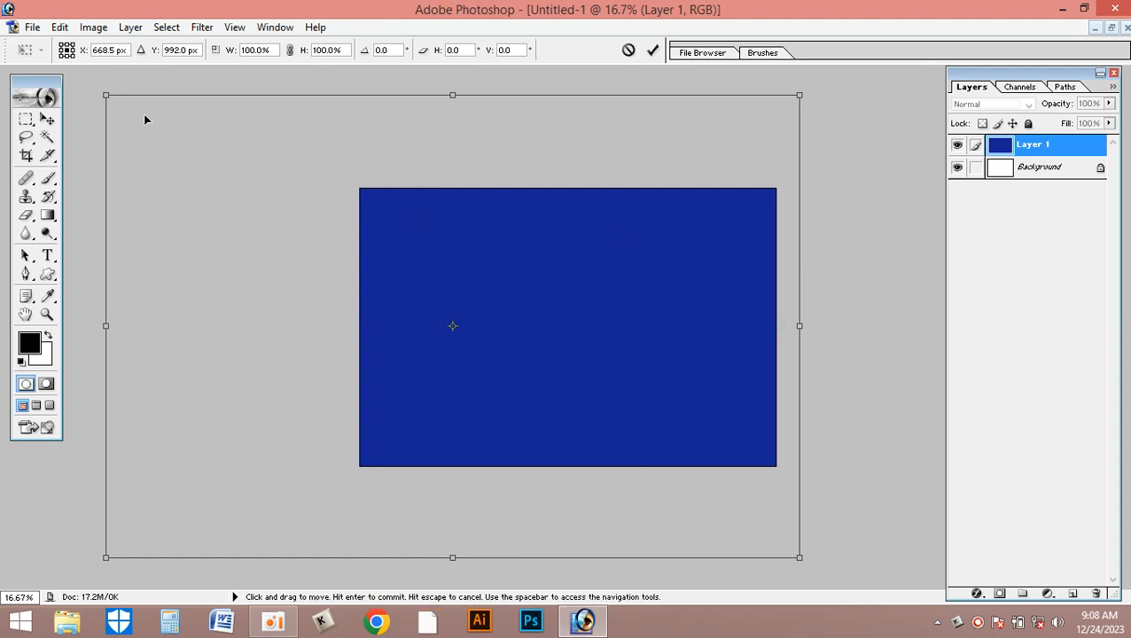
left_click_drag(106, 94, 316, 195)
left_click_drag(651, 363, 647, 336)
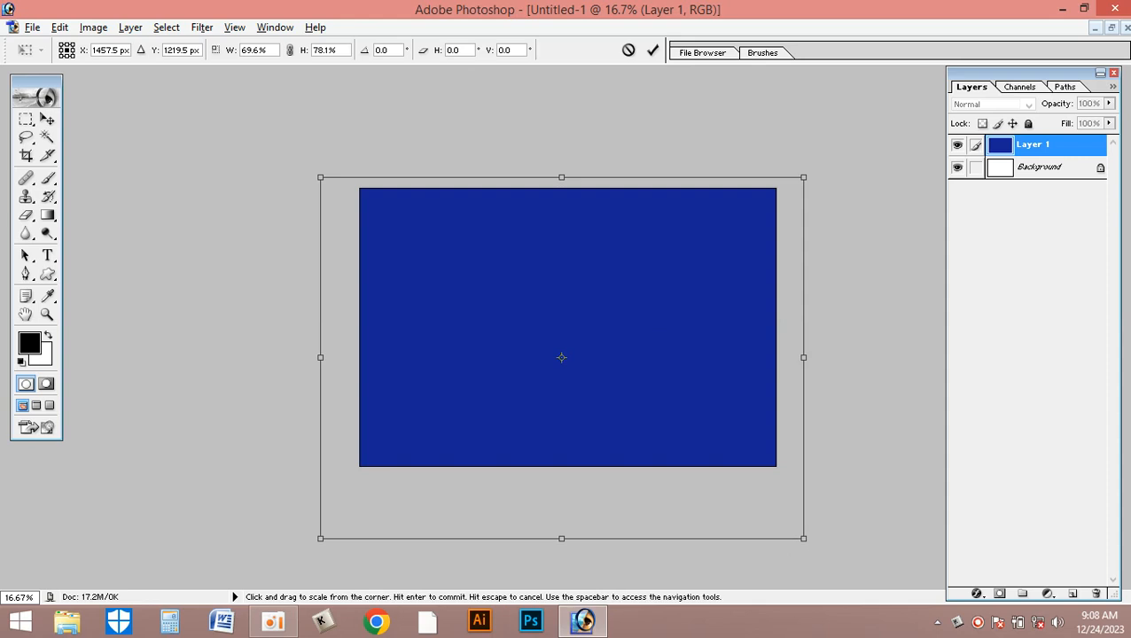
left_click_drag(803, 539, 771, 515)
left_click_drag(584, 409, 599, 387)
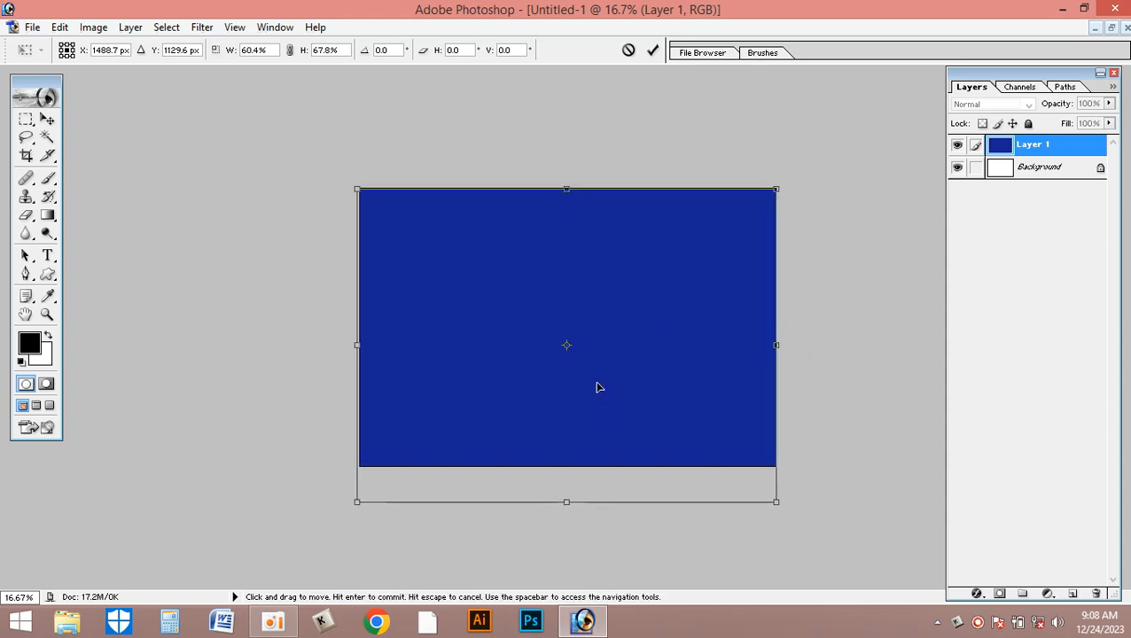
left_click_drag(568, 501, 569, 467)
key("Return")
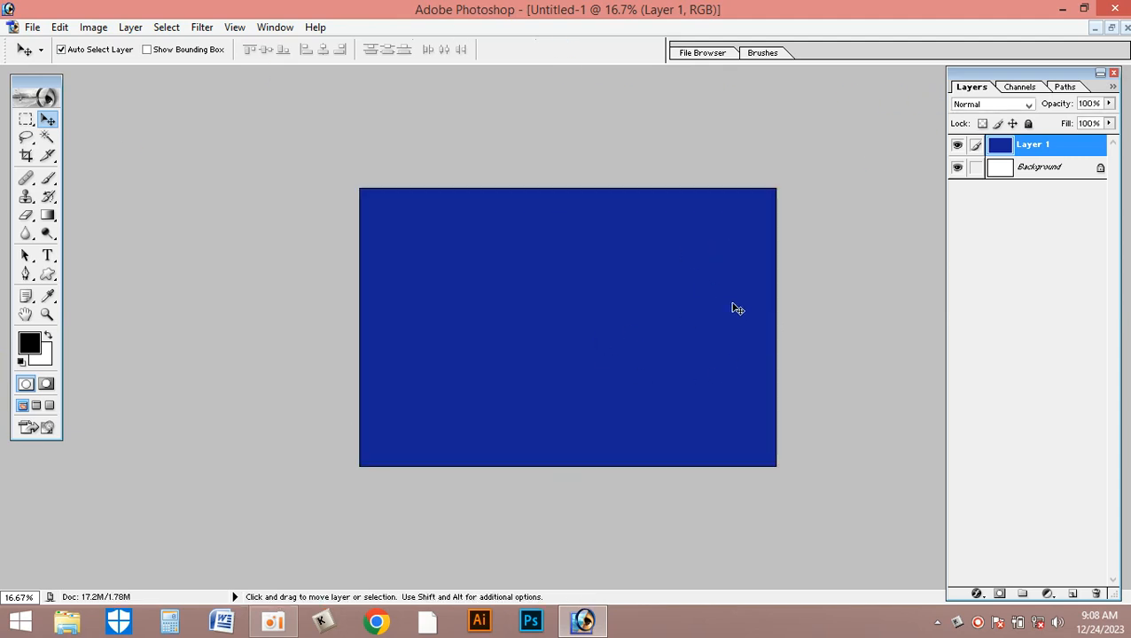
- Add a vertical guide at 50% of the new document
left_click(235, 28)
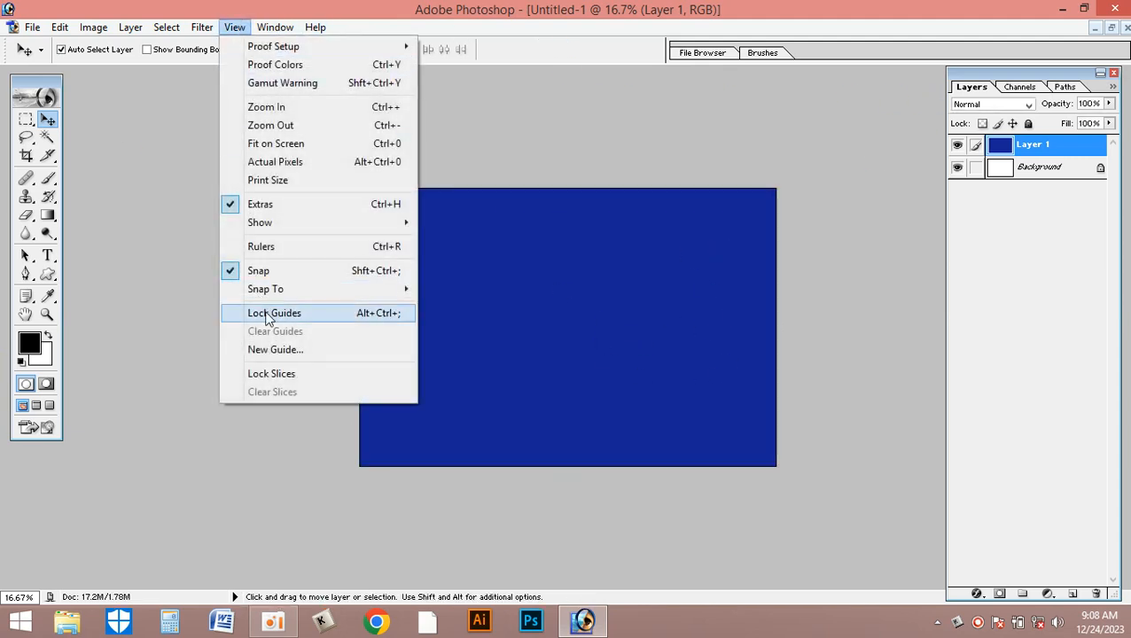
left_click(274, 350)
type("50%")
key("Return")
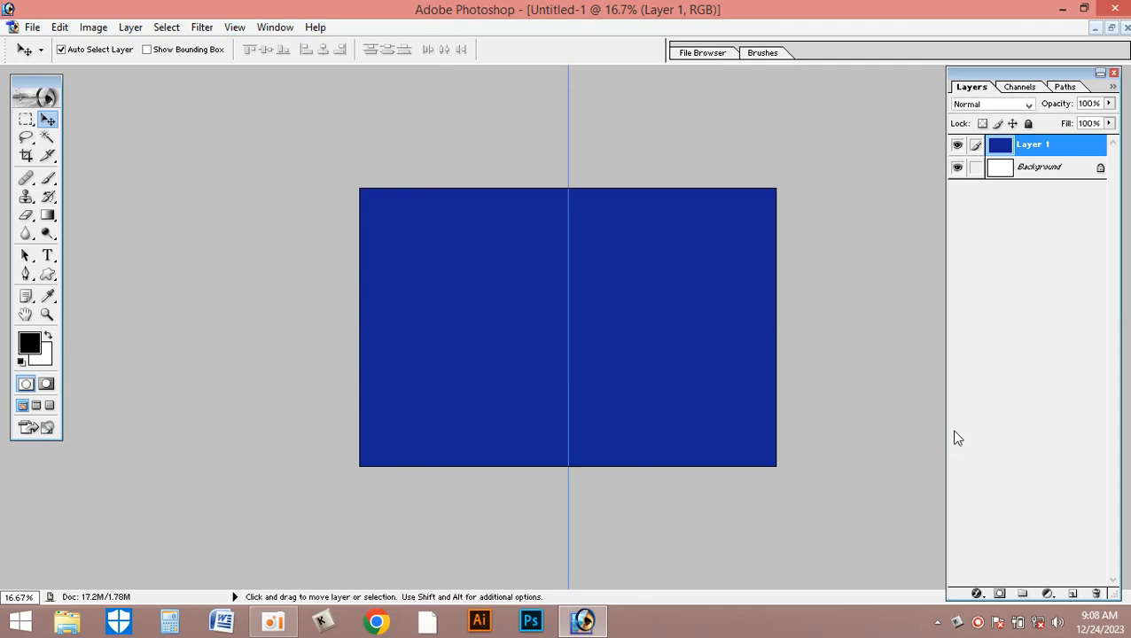
- Arrange the new document's window partly behind the banner and make the banner the active document
left_click(1112, 28)
scroll(540, 311, "up", 5)
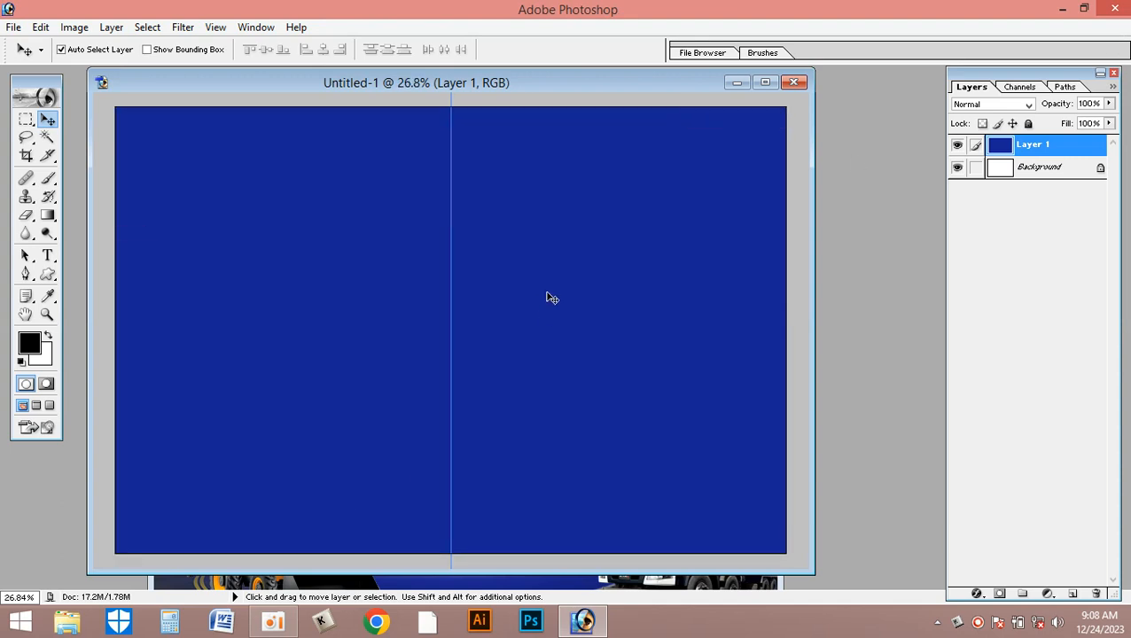
left_click_drag(548, 86, 828, 238)
left_click(251, 320)
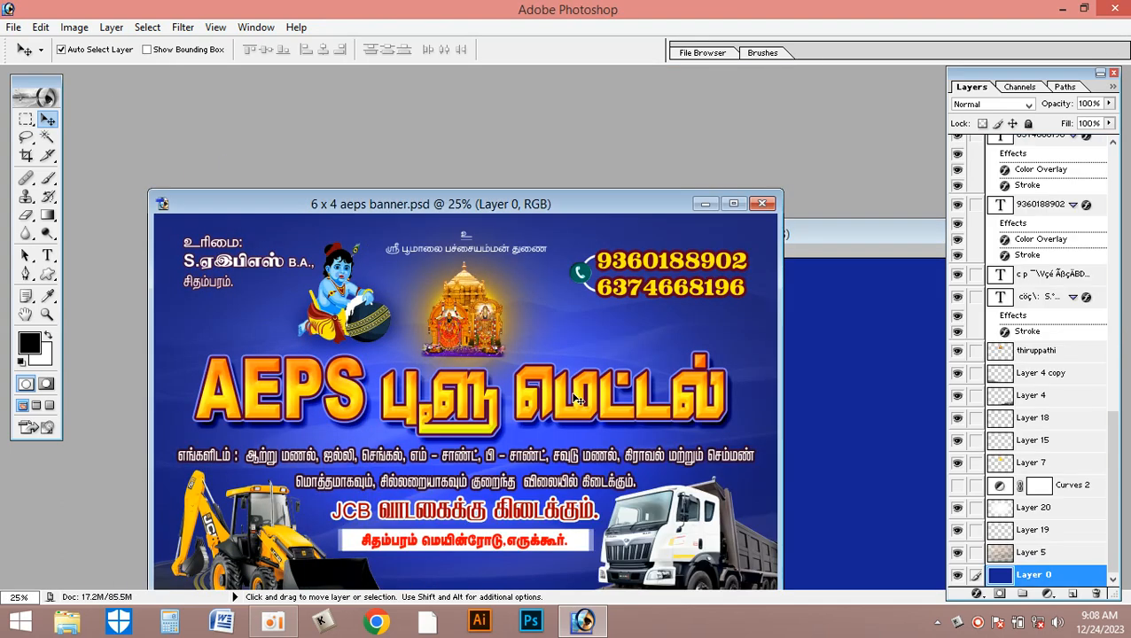
right_click(726, 342)
left_click(762, 366)
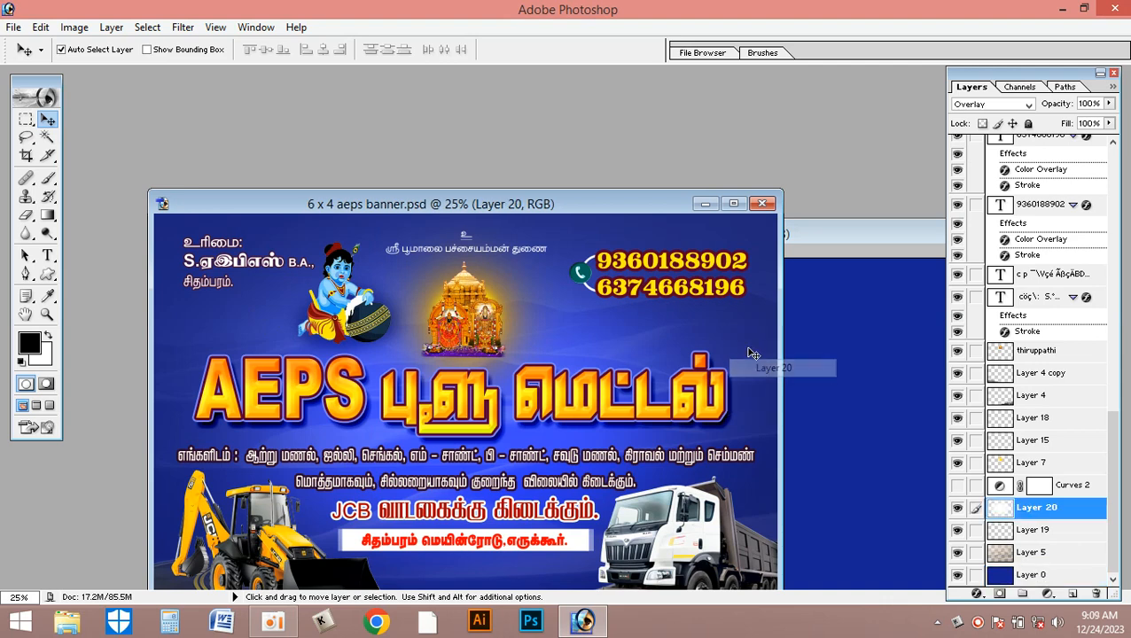
mouse_move(747, 348)
left_mouse_down()
mouse_move(760, 346)
mouse_move(733, 344)
mouse_move(744, 349)
left_mouse_up()
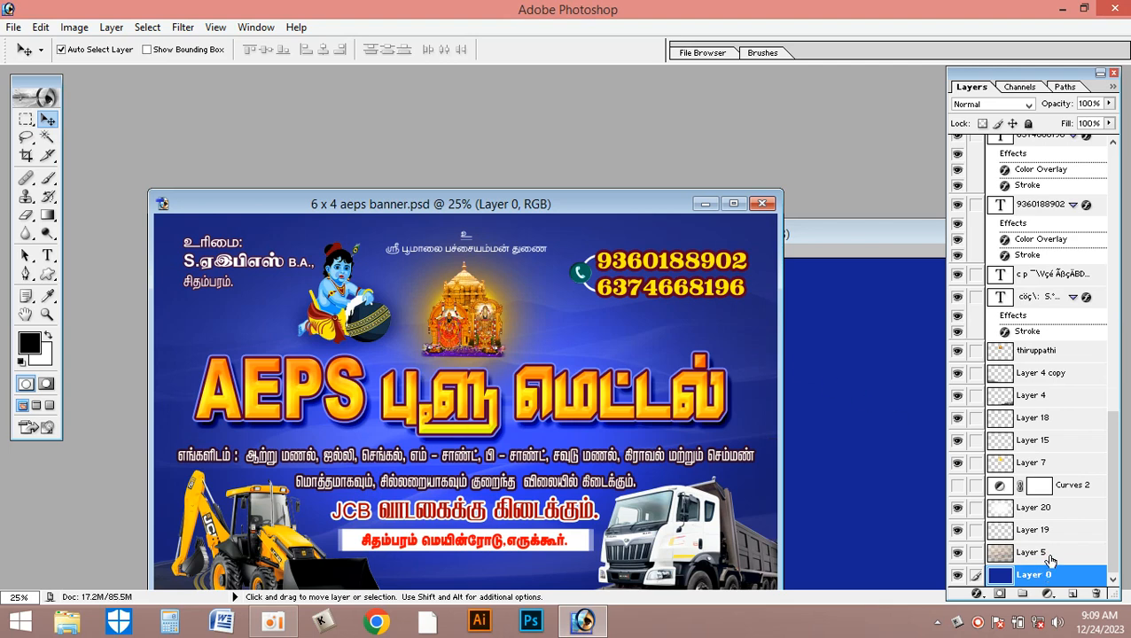
- Raise the banner's Layer 5 to 100% opacity and copy its desert dunes into the new document, covering the canvas
left_click(1038, 552)
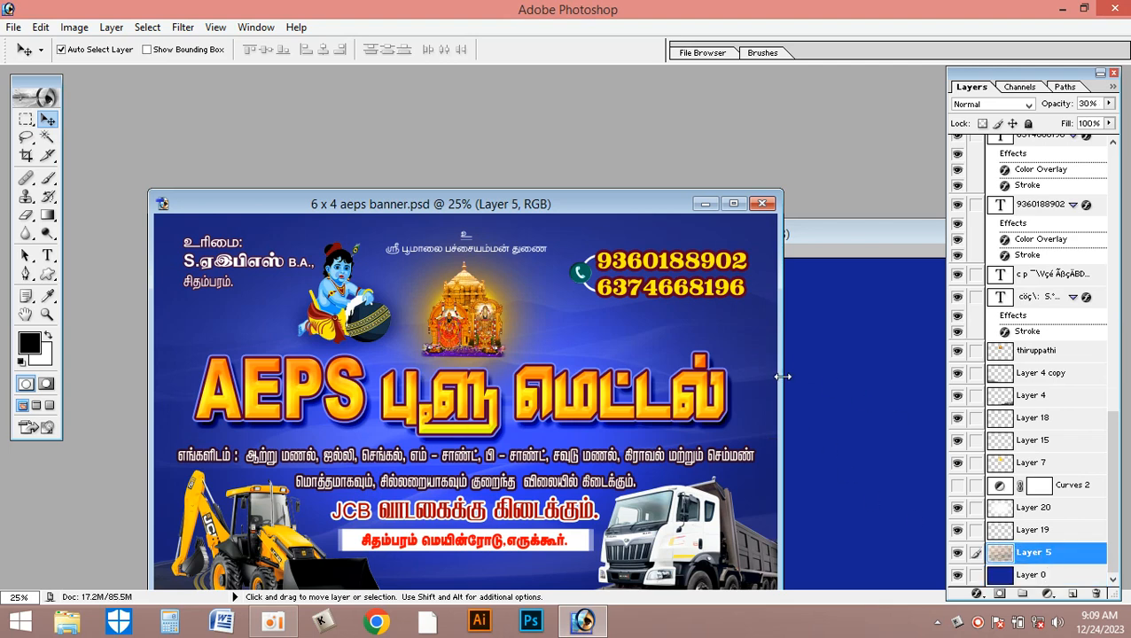
left_click(1108, 104)
left_click_drag(1058, 124, 1111, 121)
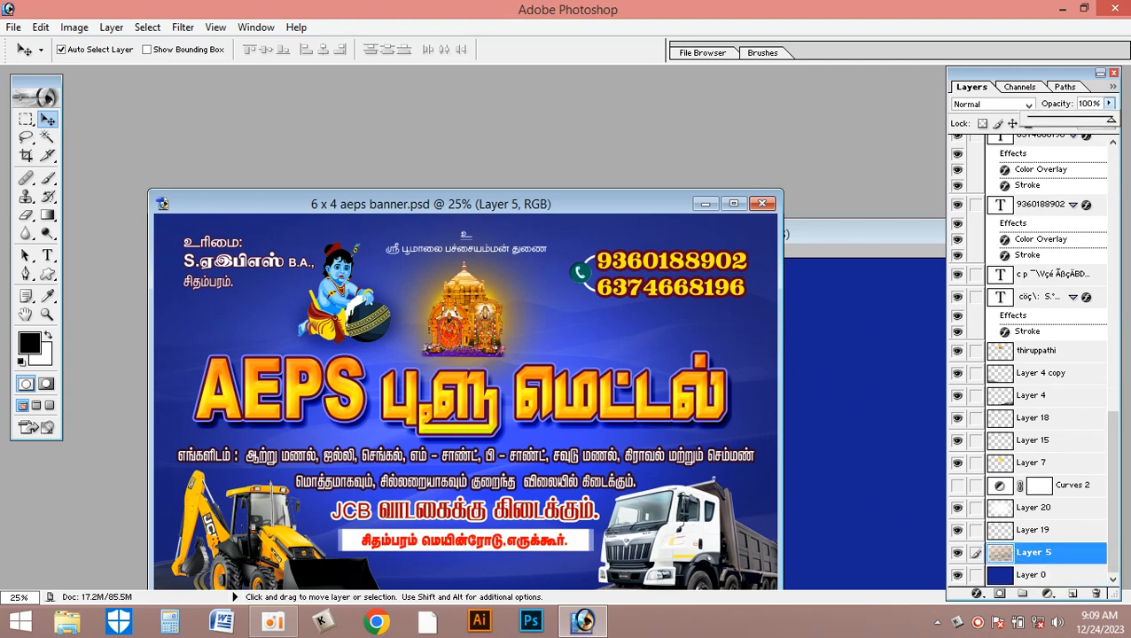
left_click(865, 342)
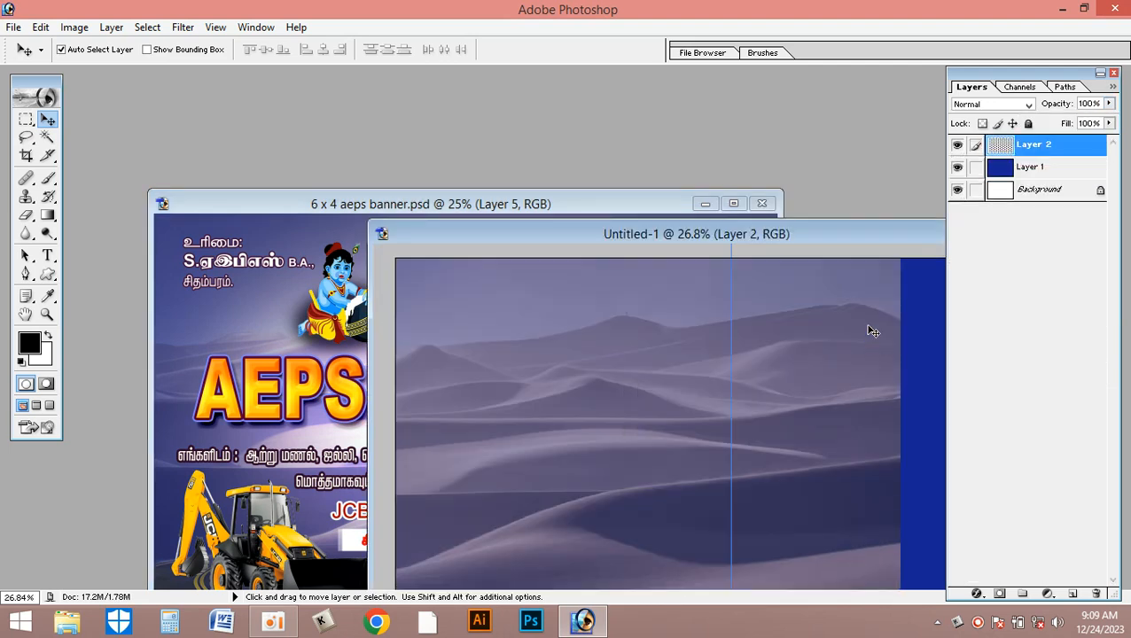
double_click(826, 233)
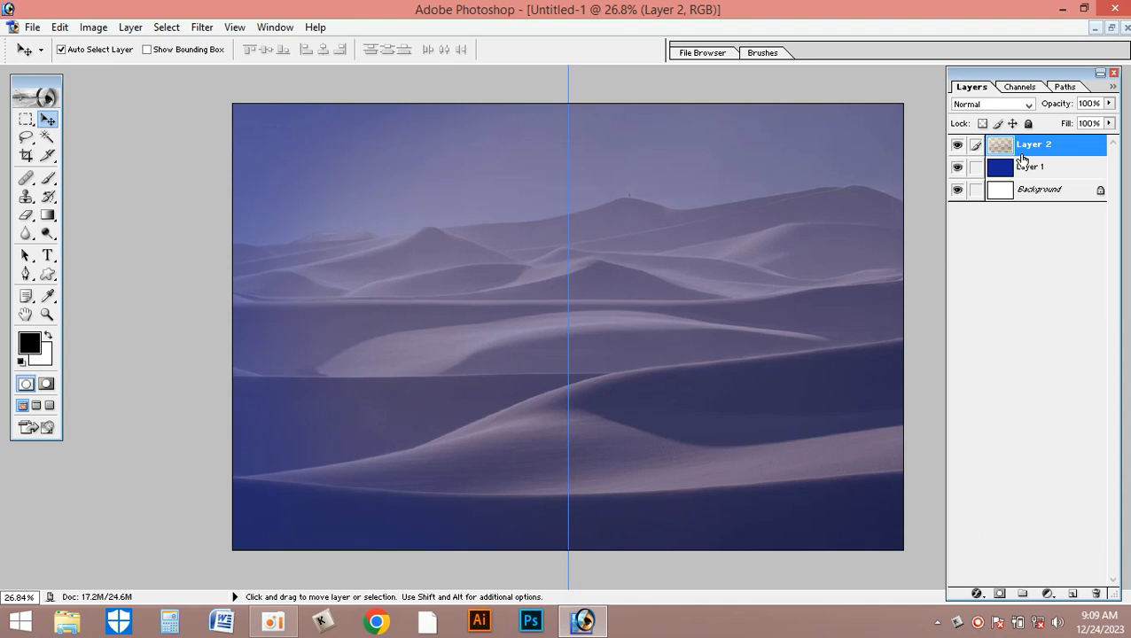
- Set the opacity of the copied dunes layer in the new document to 30%
key("1")
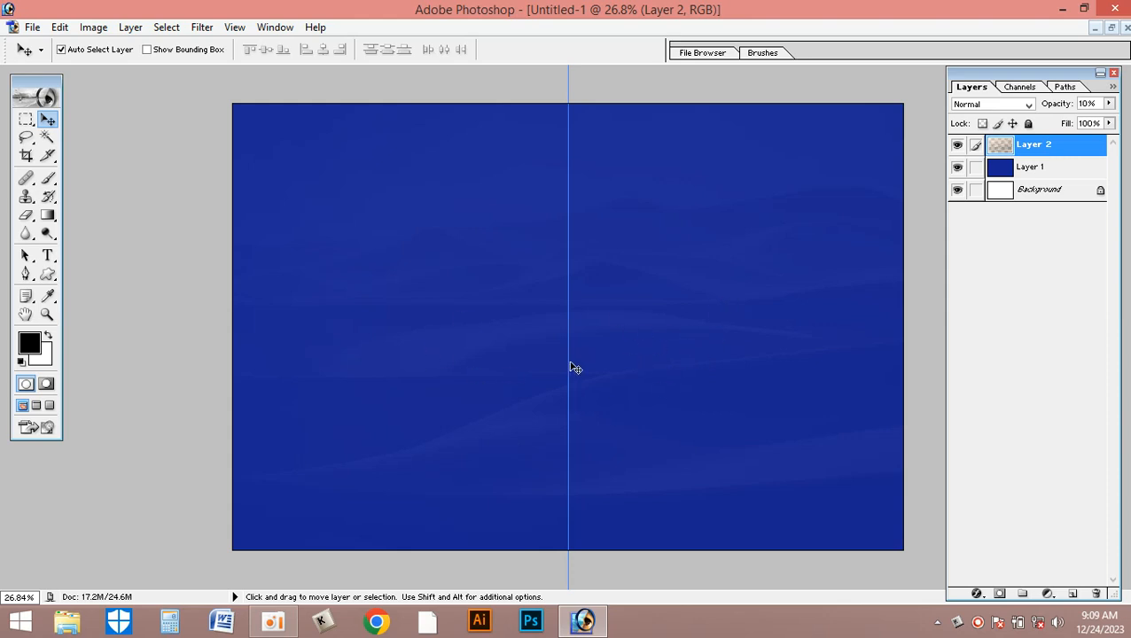
key("2")
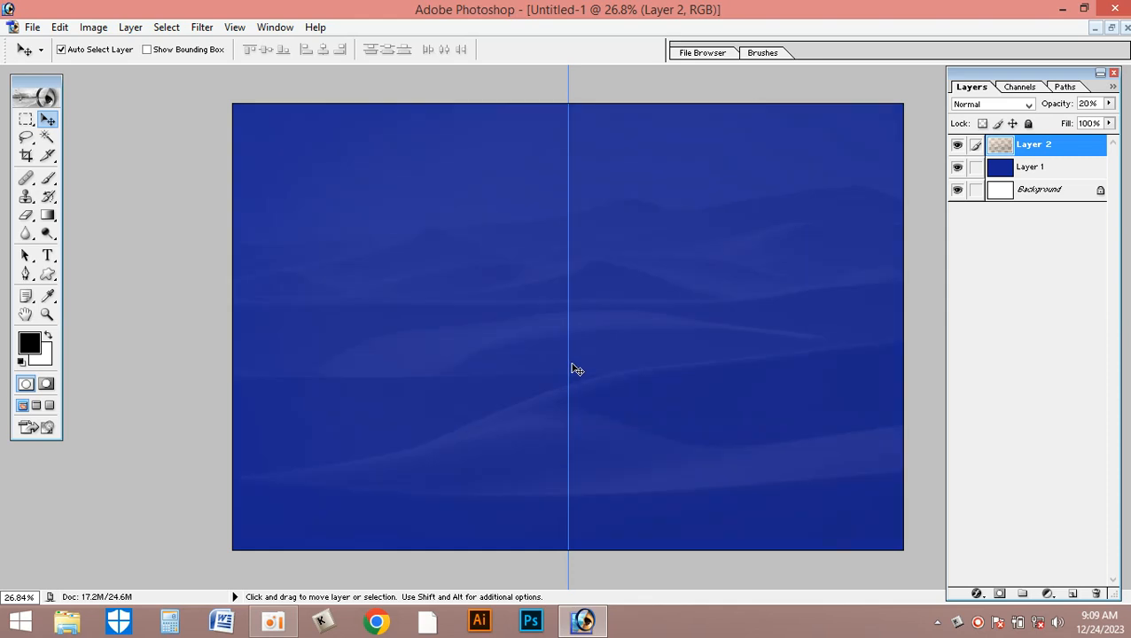
key("3")
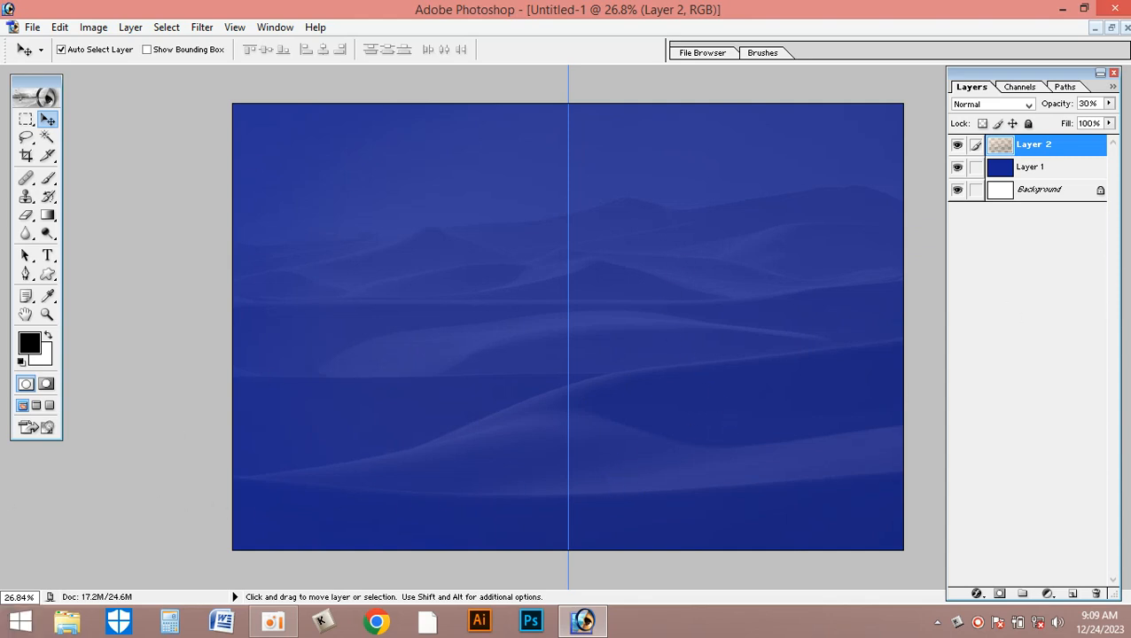
- Return to the finished banner and set its Layer 5 opacity to 30%
left_click(1112, 27)
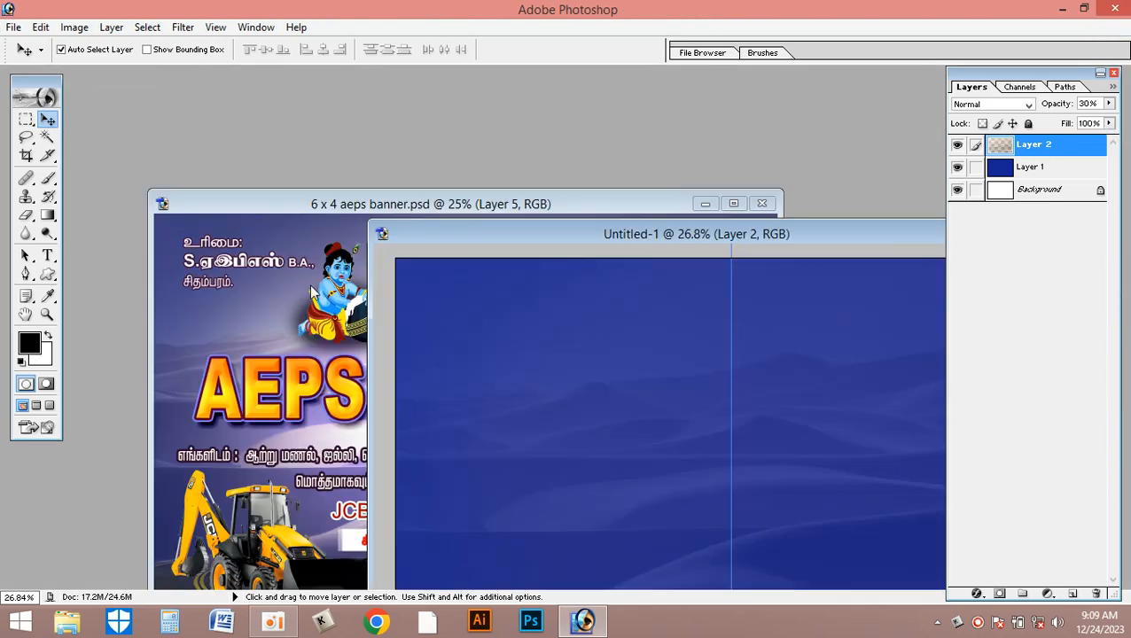
left_click(235, 311)
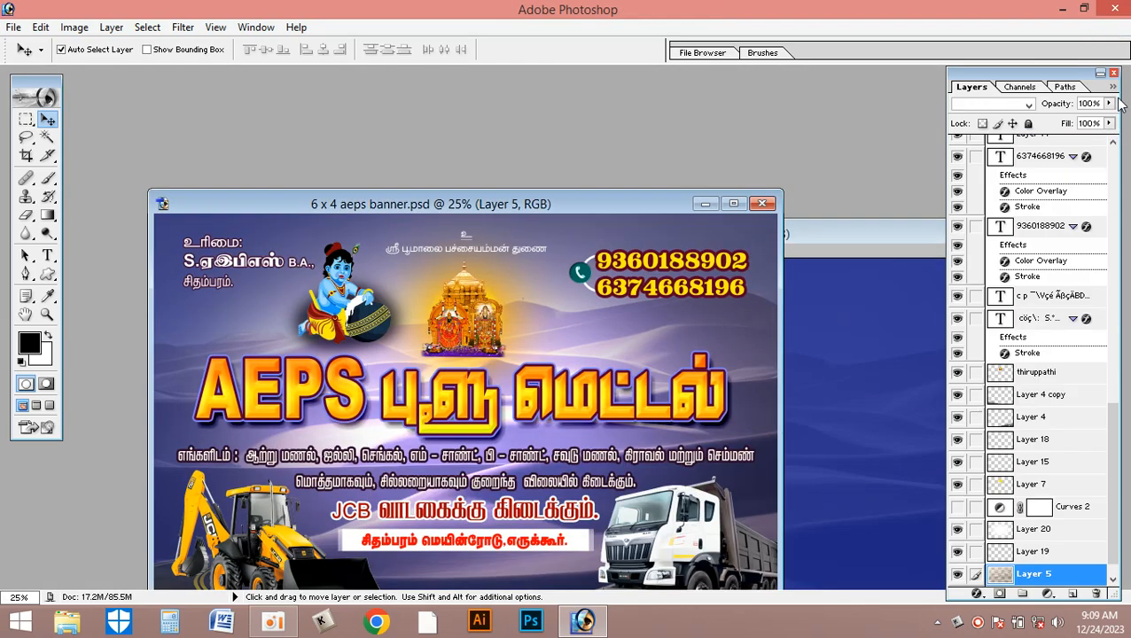
key("3")
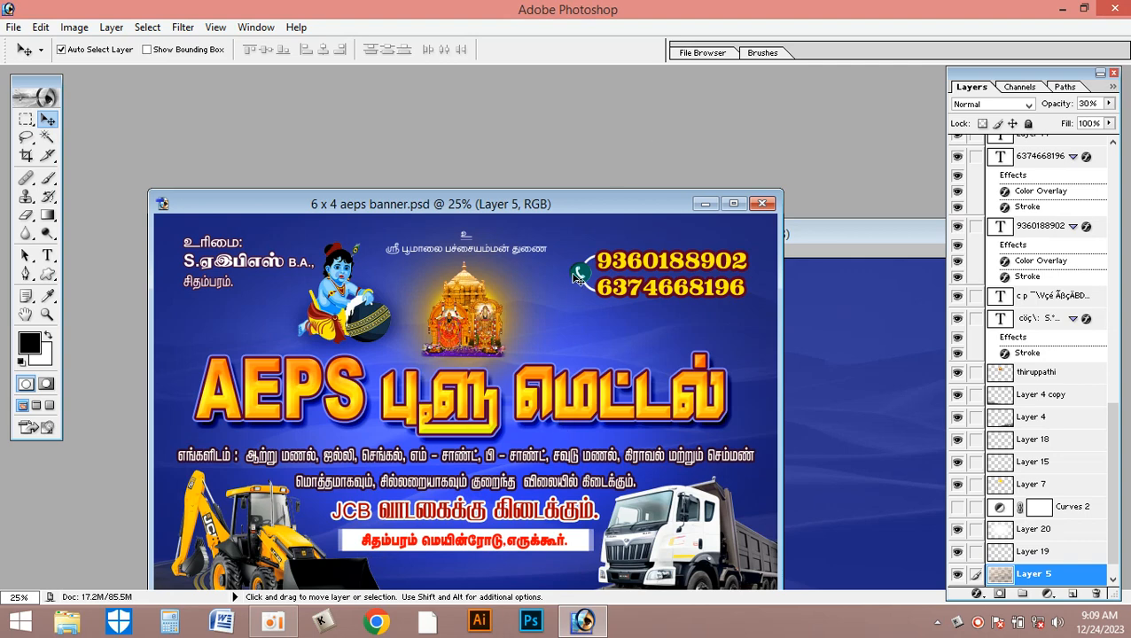
- Undo the trial shift of the two-line materials text in the banner and make that text the active layer
left_click_drag(399, 460, 479, 458)
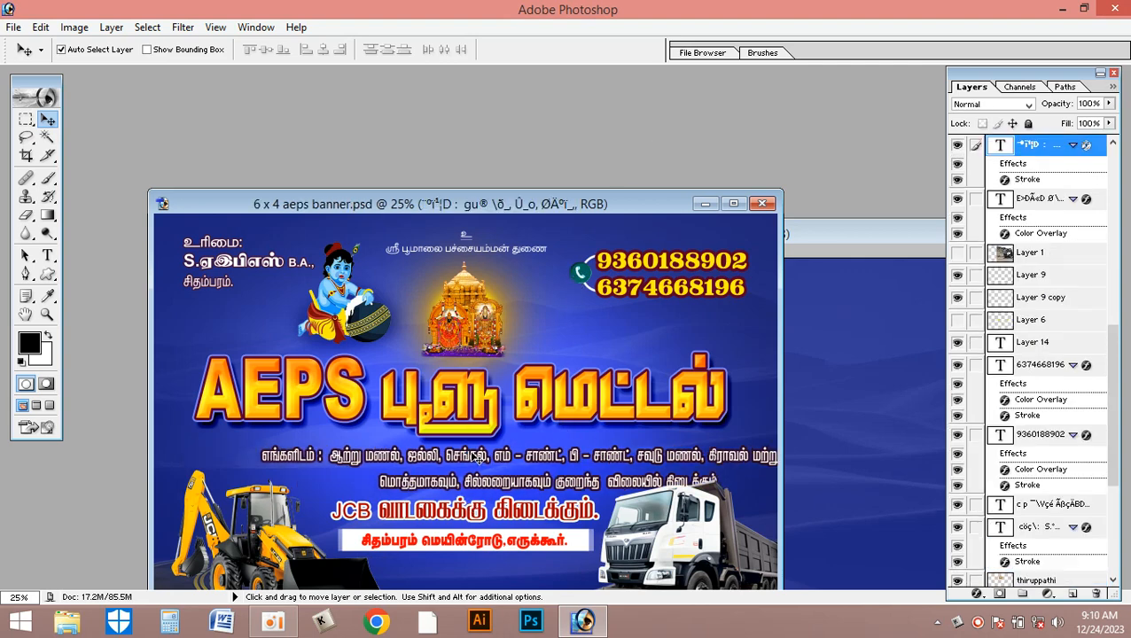
key("ctrl+z")
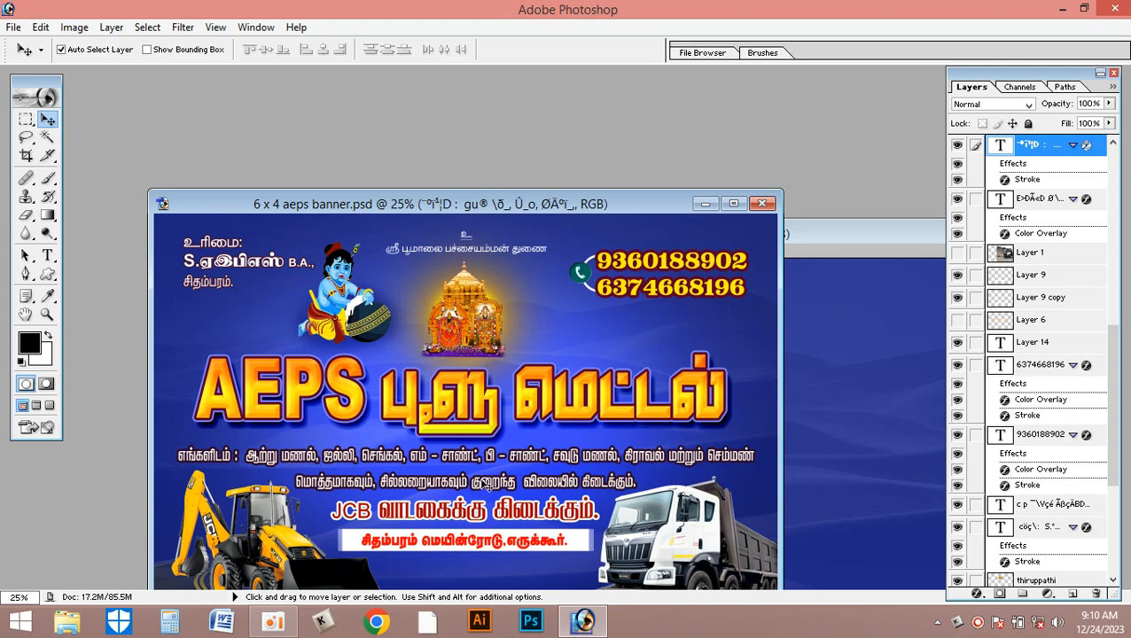
left_click(468, 460)
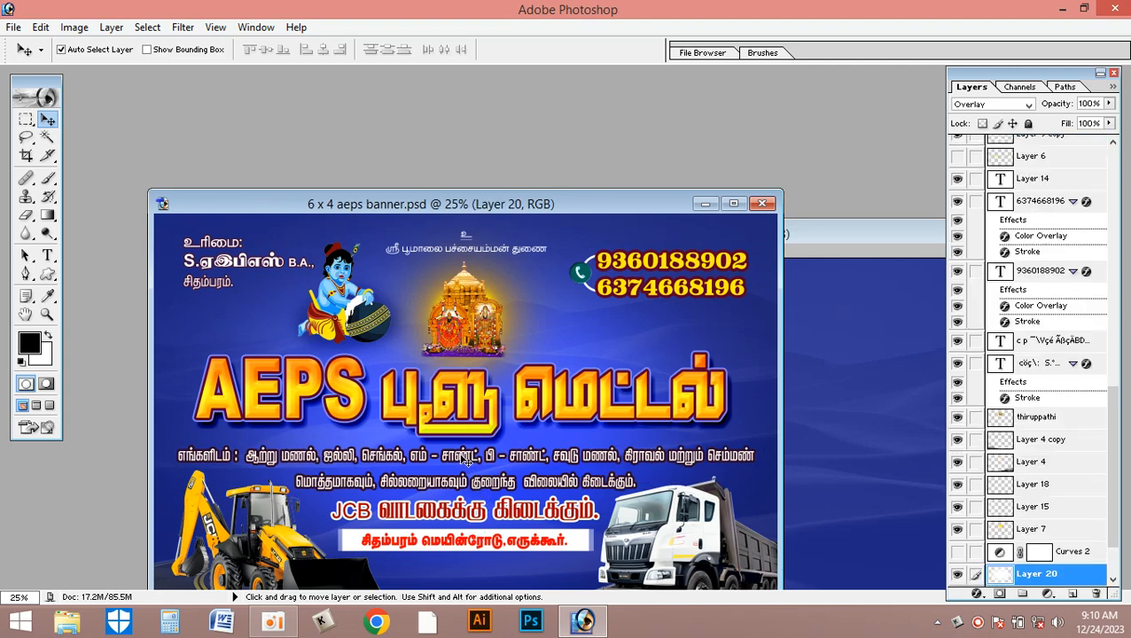
left_click(466, 456)
left_click(461, 460)
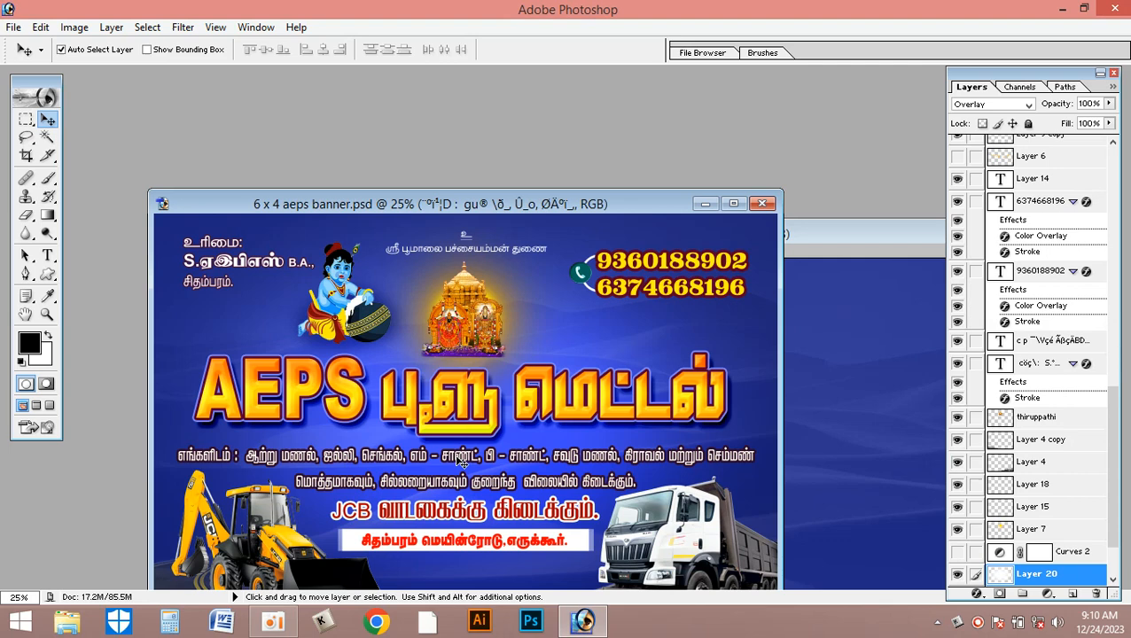
right_click(458, 461)
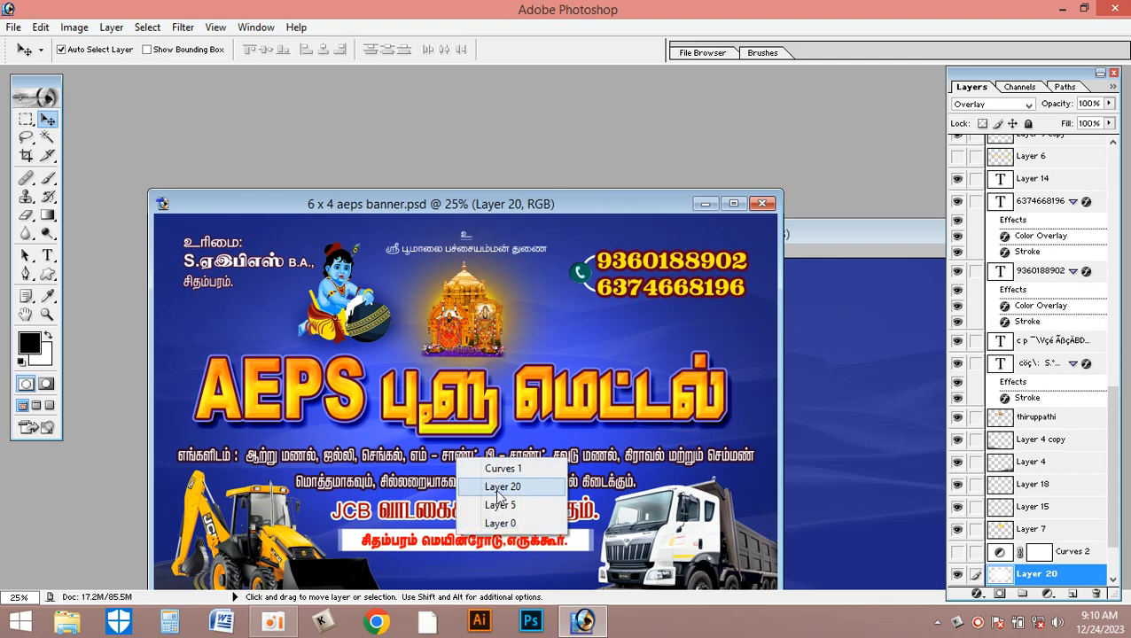
right_click(460, 461)
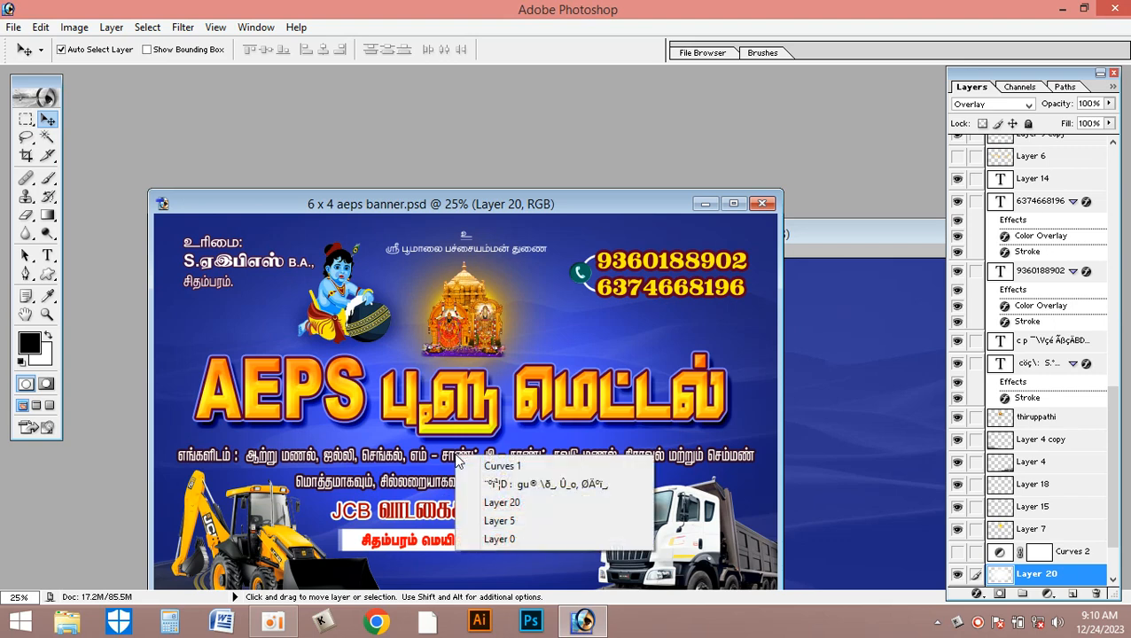
left_click(574, 486)
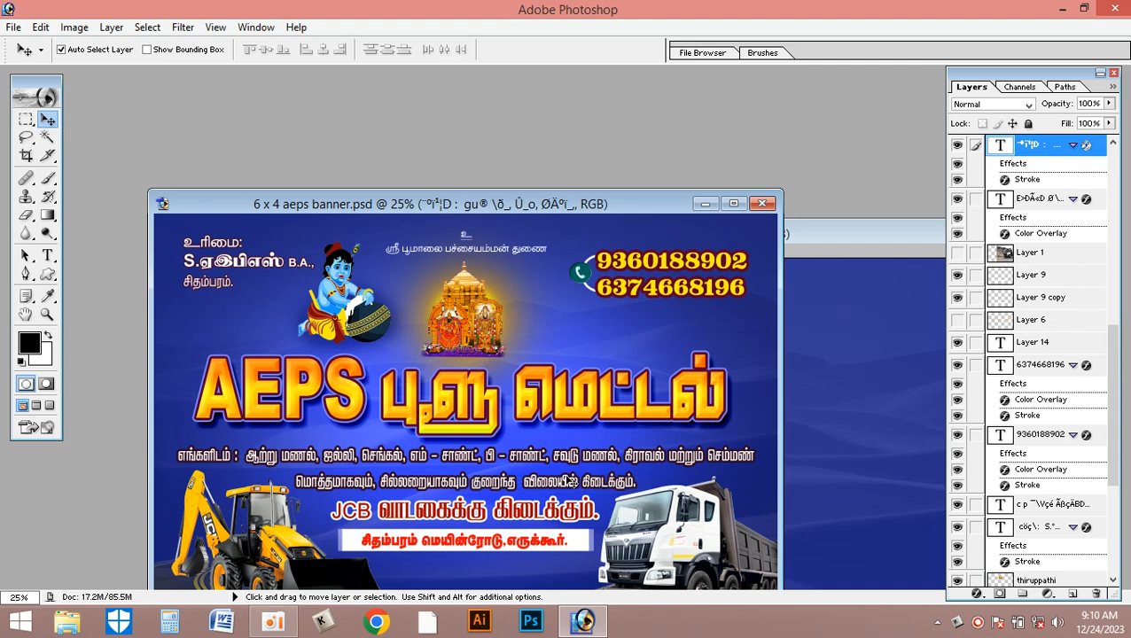
- Link the red JCB rental text layer to the active materials text layer
right_click(507, 512)
left_click(499, 512)
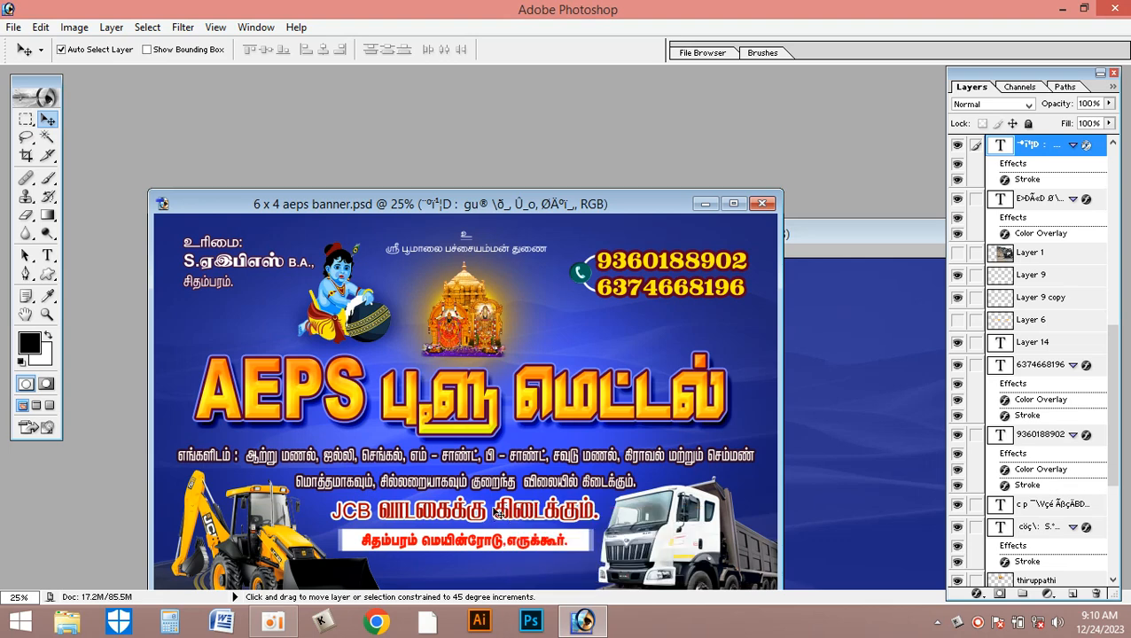
right_click(498, 512)
right_click(459, 513)
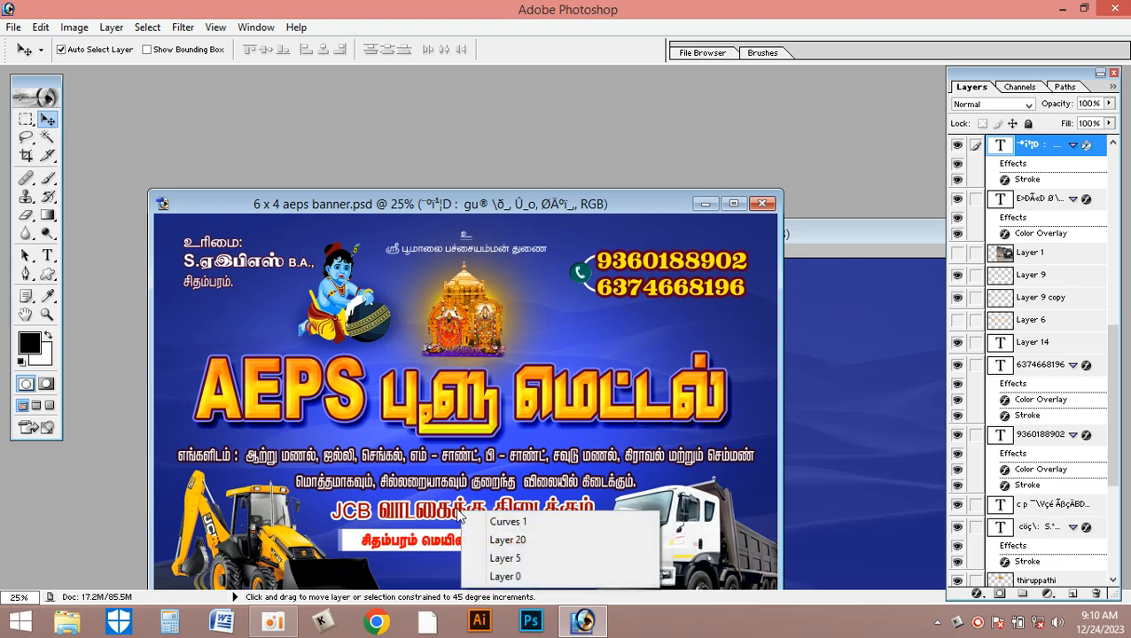
right_click(451, 511)
right_click(444, 509)
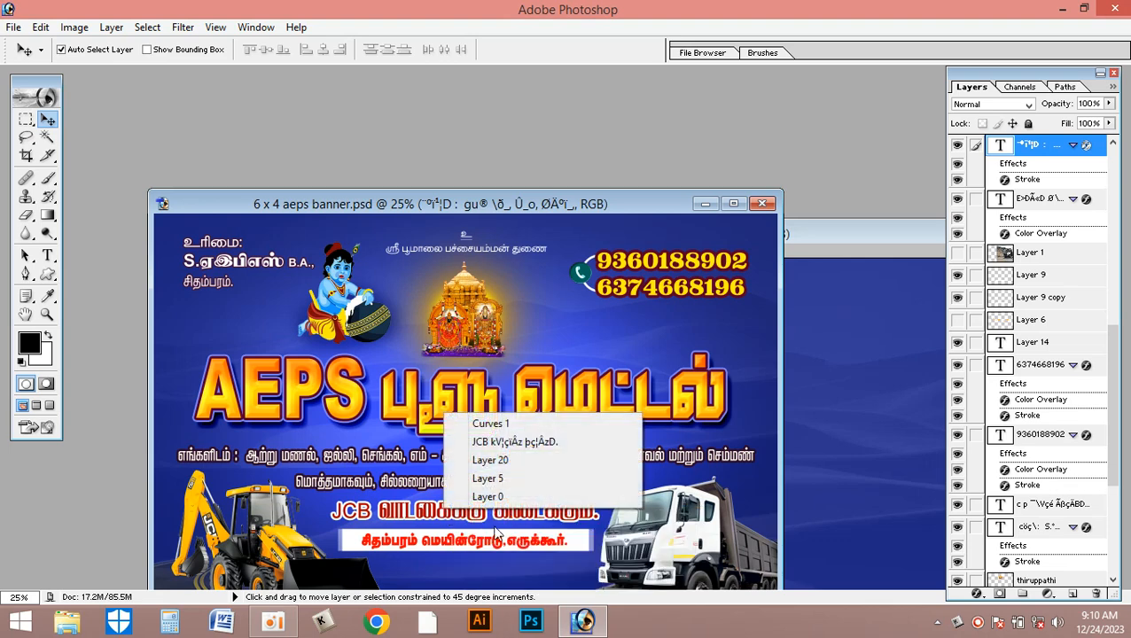
left_click(512, 443)
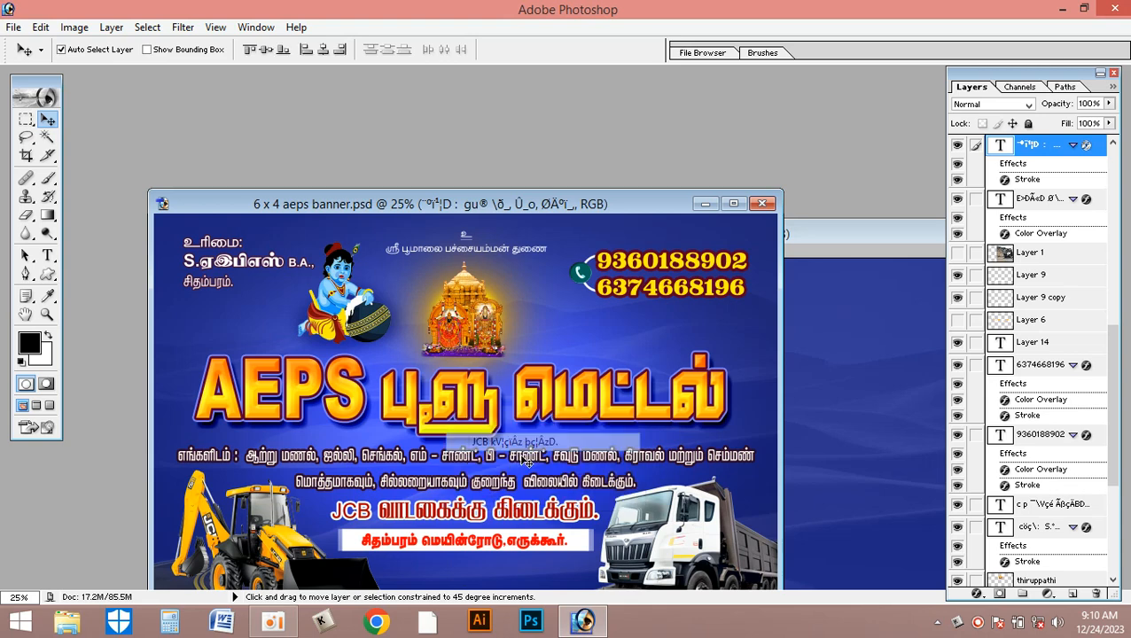
- Link the red address text and both layers of its white box to the materials text, undoing a trial move
right_click(523, 545)
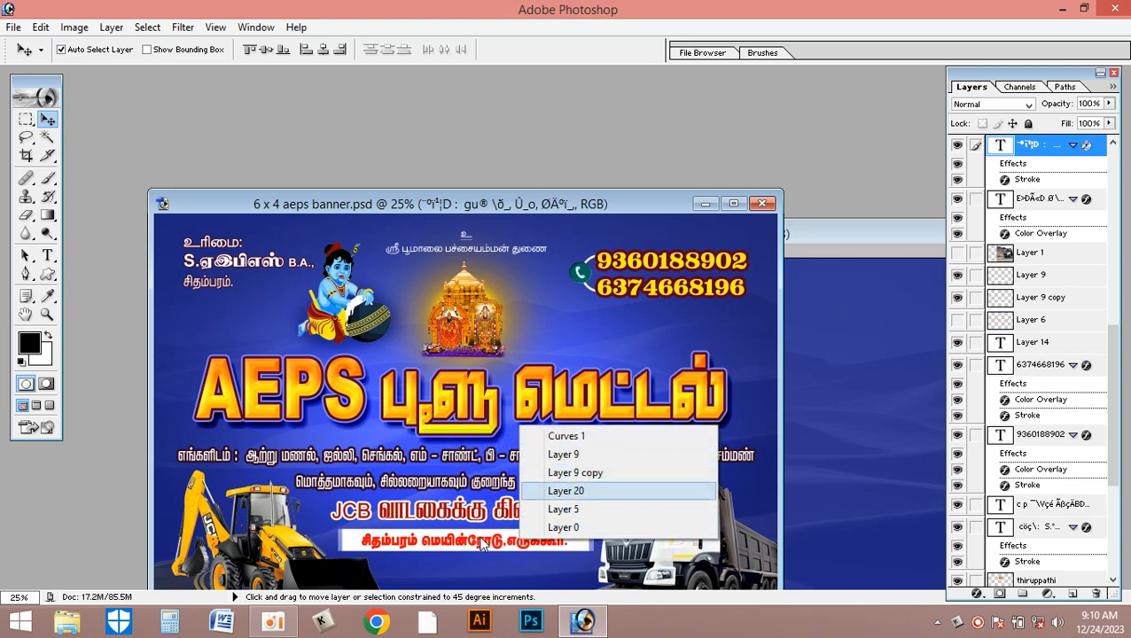
right_click(481, 540, "shift")
left_click(551, 439, "shift")
right_click(575, 546, "shift")
left_click(661, 466, "shift")
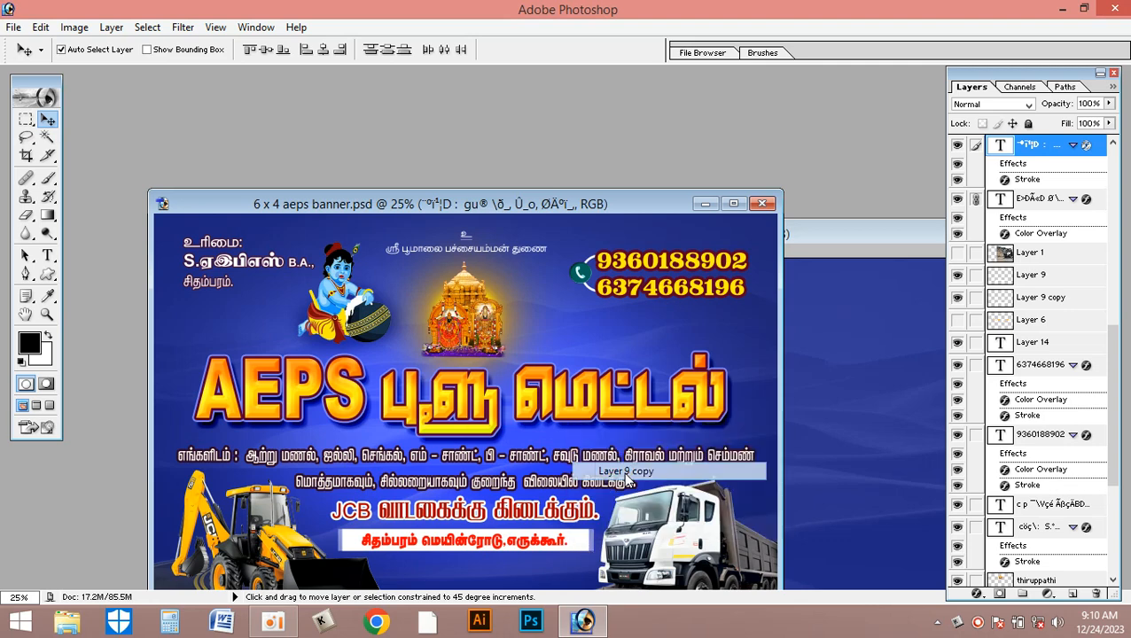
right_click(600, 548)
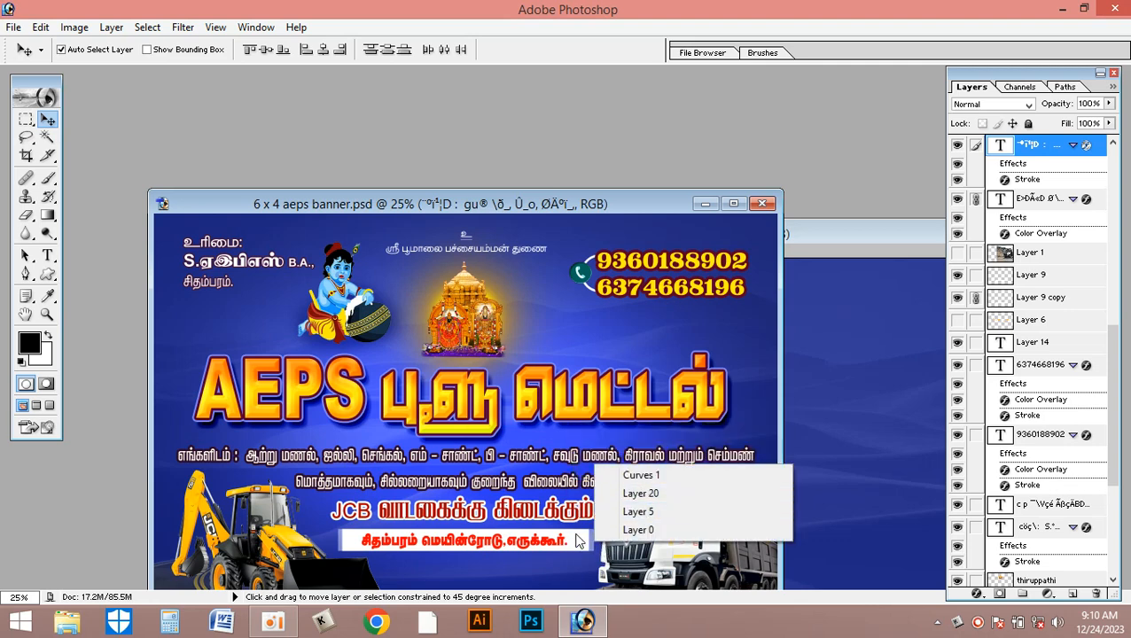
right_click(599, 535, "shift")
left_click(652, 448, "shift")
left_click_drag(551, 541, 578, 525)
key("ctrl+z")
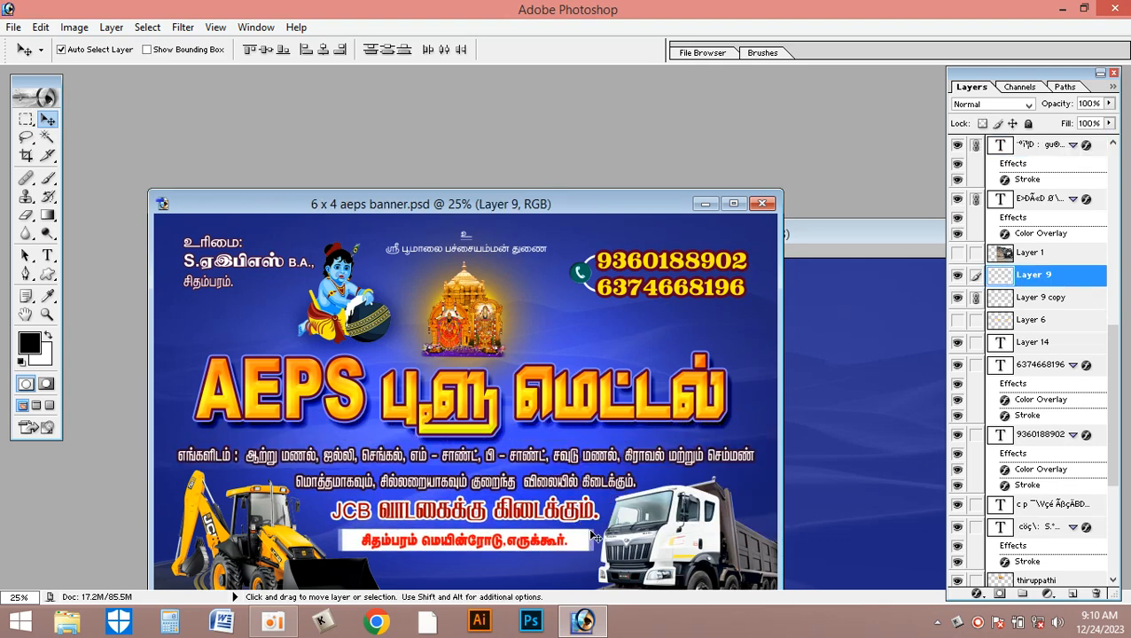
- Link the owner text, upper phone number, white arc and phone icon to the set, undoing a trial move
right_click(248, 268, "shift")
left_click(302, 294, "shift")
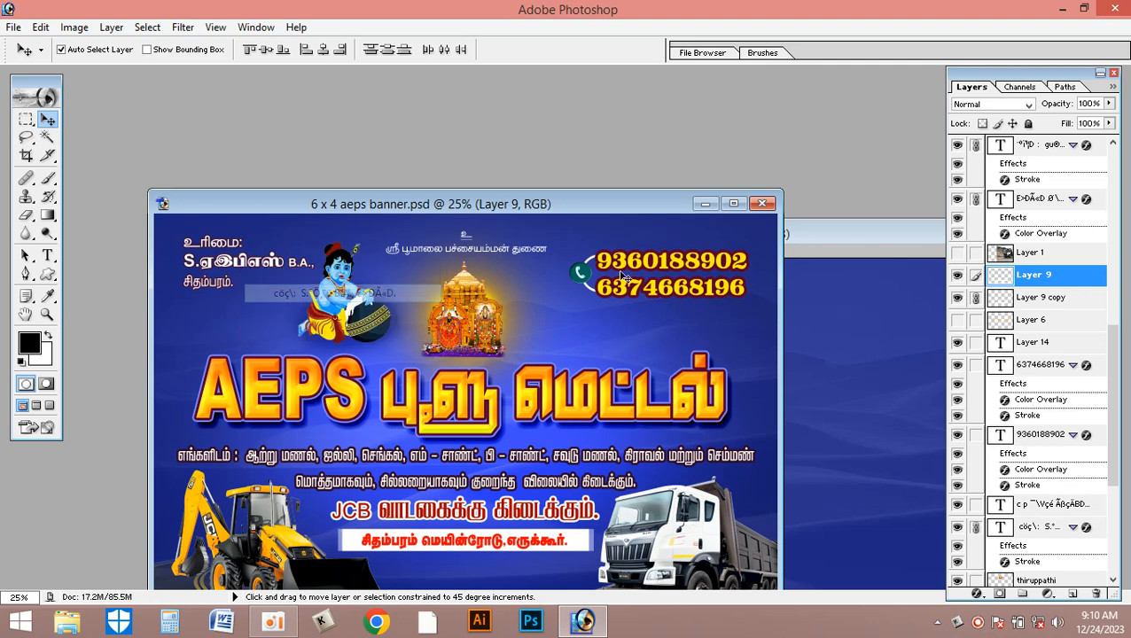
right_click(614, 266, "shift")
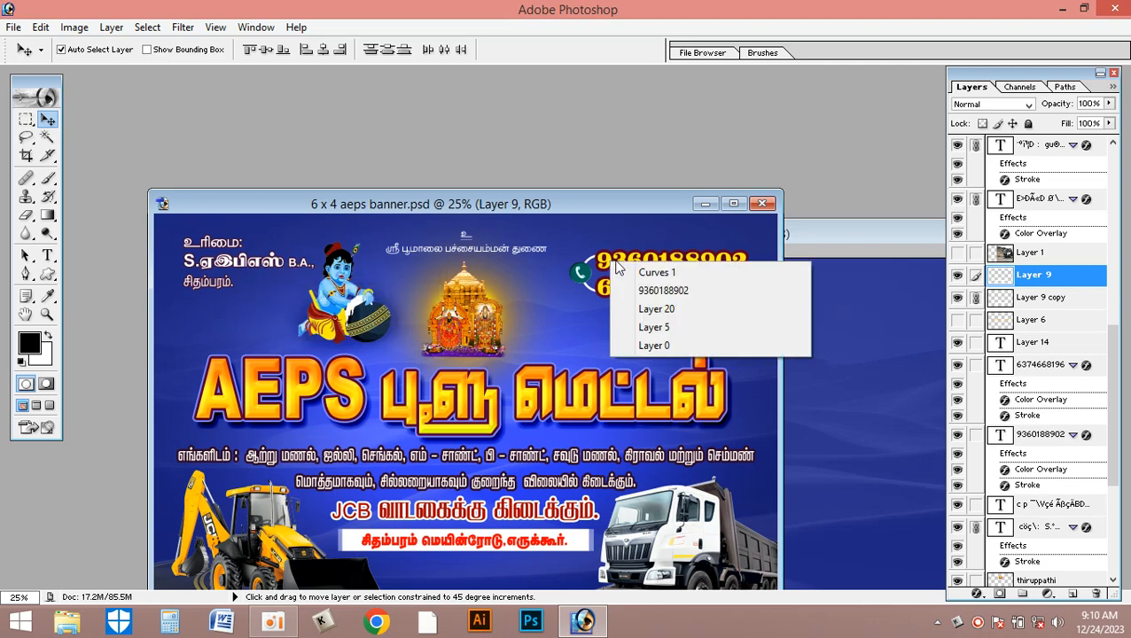
left_click(669, 290, "shift")
right_click(590, 266, "shift")
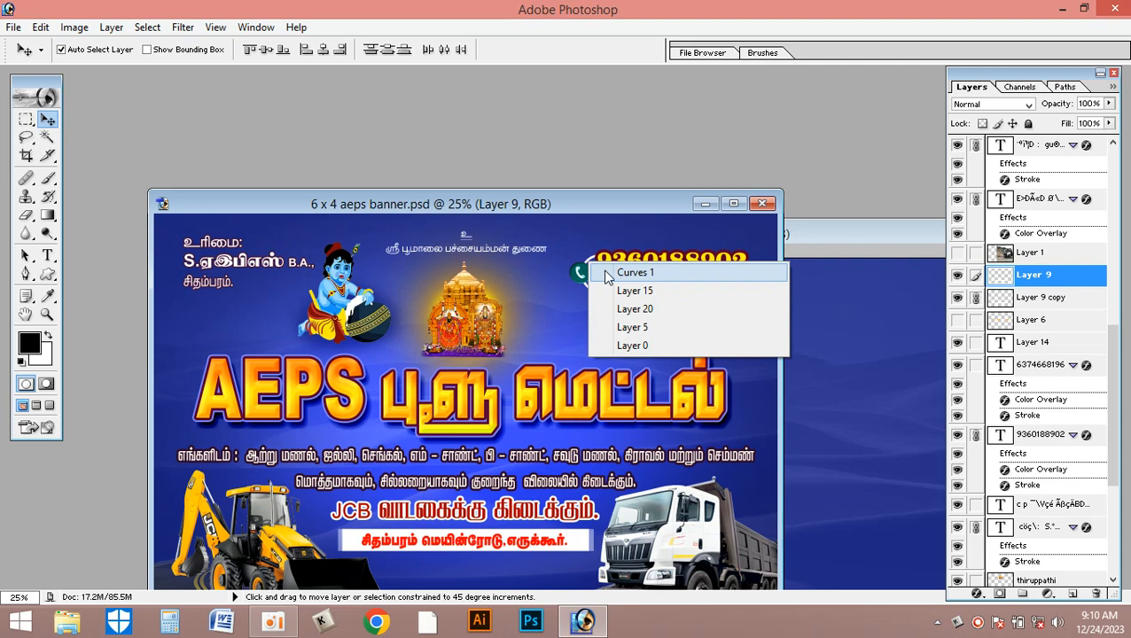
left_click(637, 291, "shift")
right_click(578, 277, "shift")
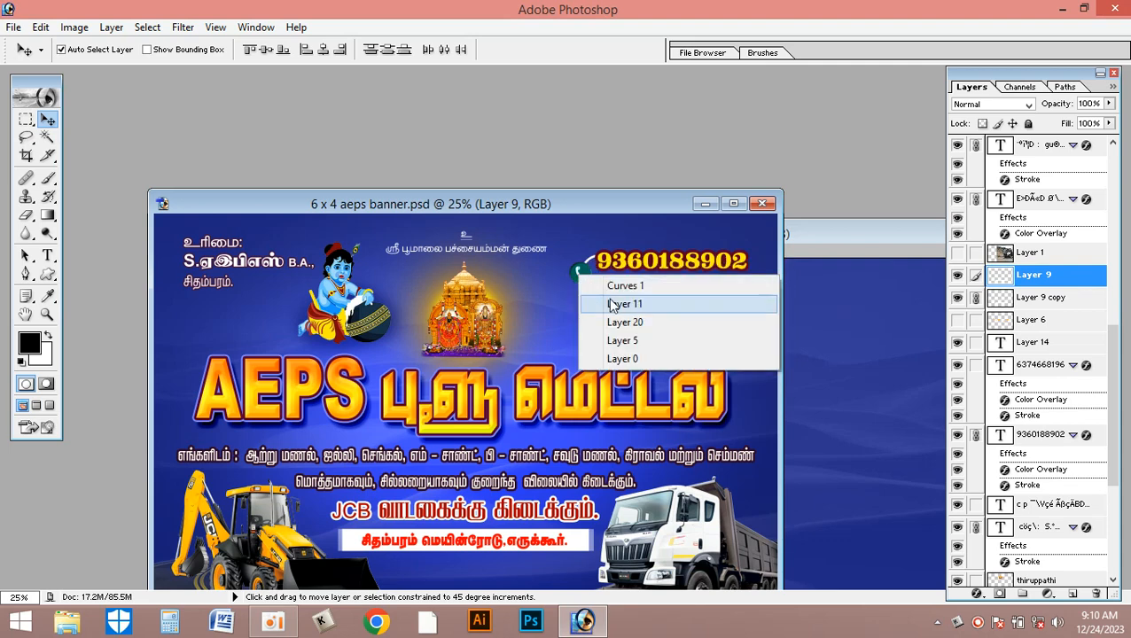
left_click(621, 303, "shift")
left_click_drag(590, 278, 575, 298)
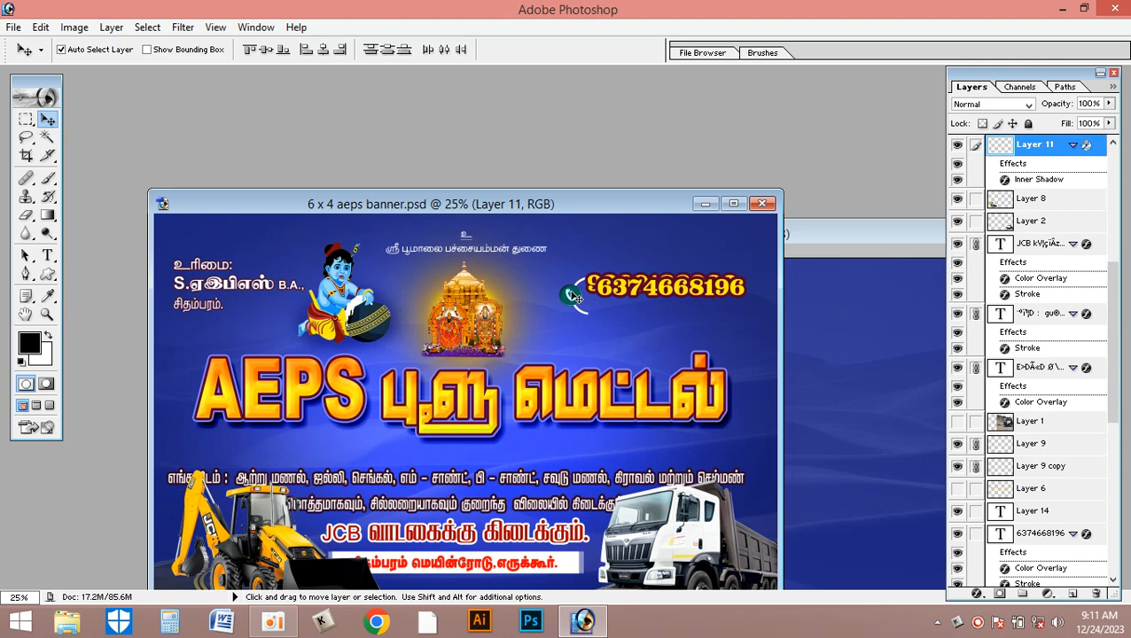
key("ctrl+z")
- Link the lower phone number and the small invocation text above the temple to the same set
right_click(626, 292)
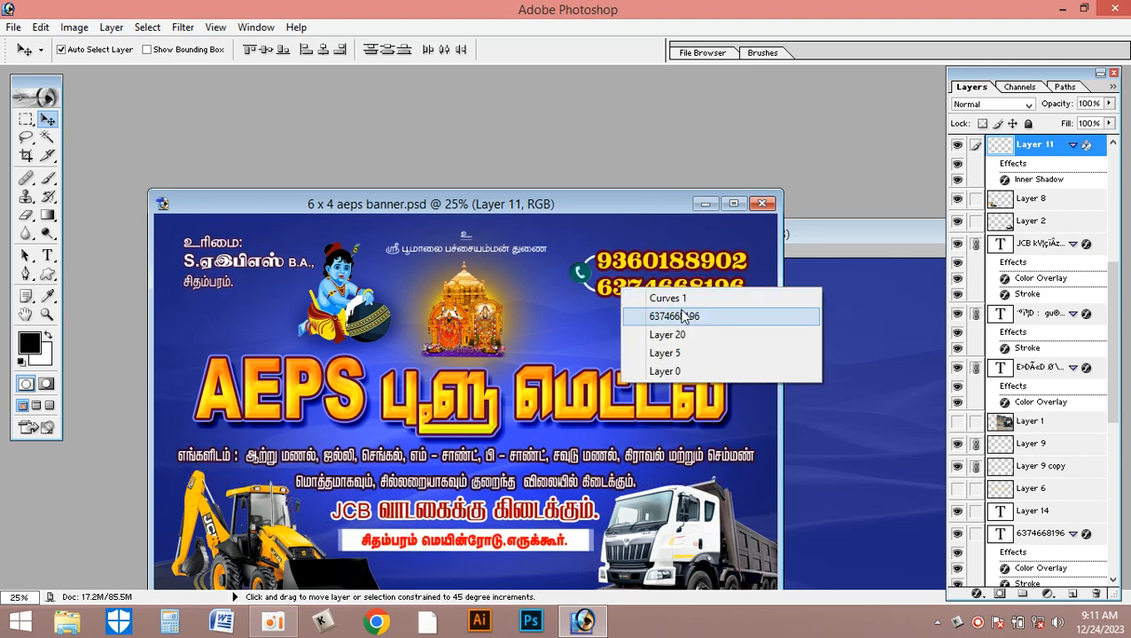
left_click(689, 316, "shift")
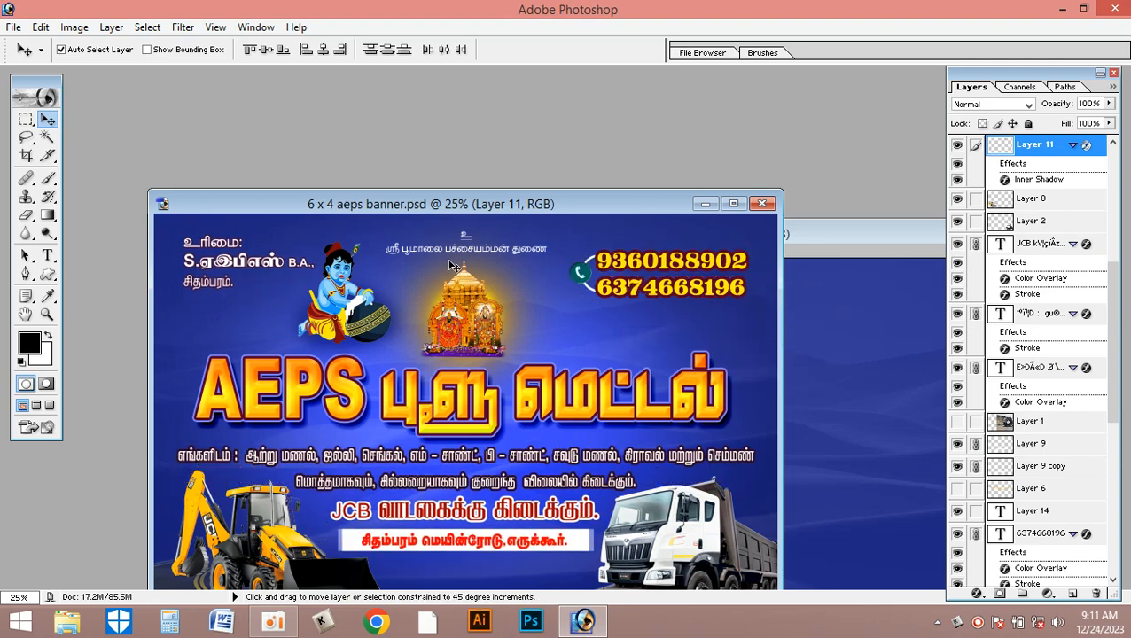
right_click(536, 255)
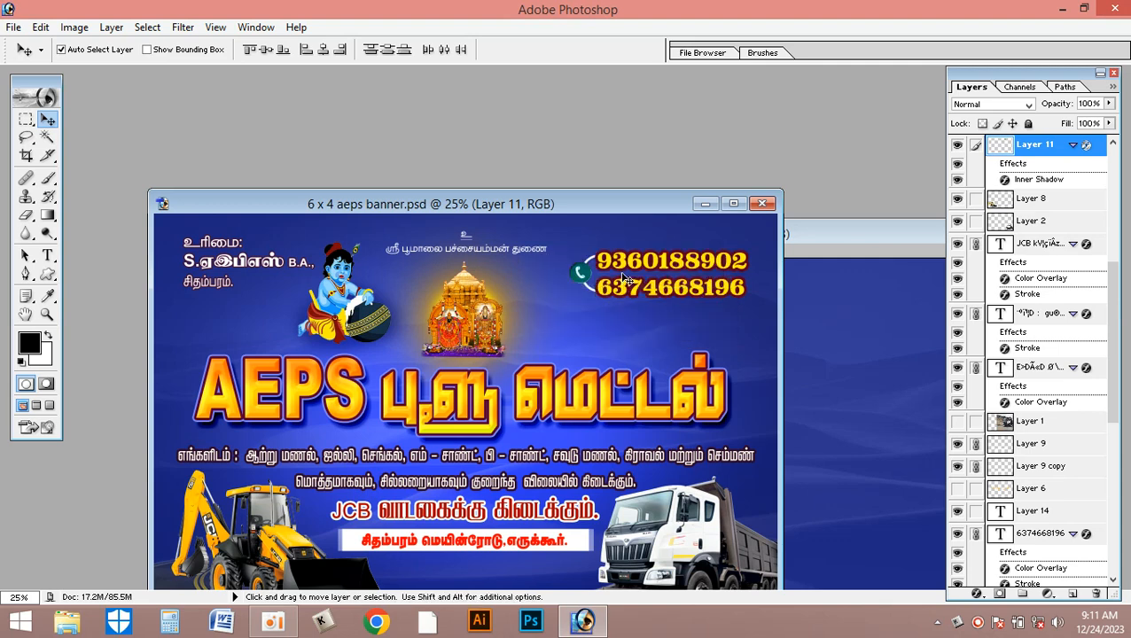
- Copy the linked layers into the new document, maximize its window and position them over the dunes
left_click_drag(629, 264, 822, 335)
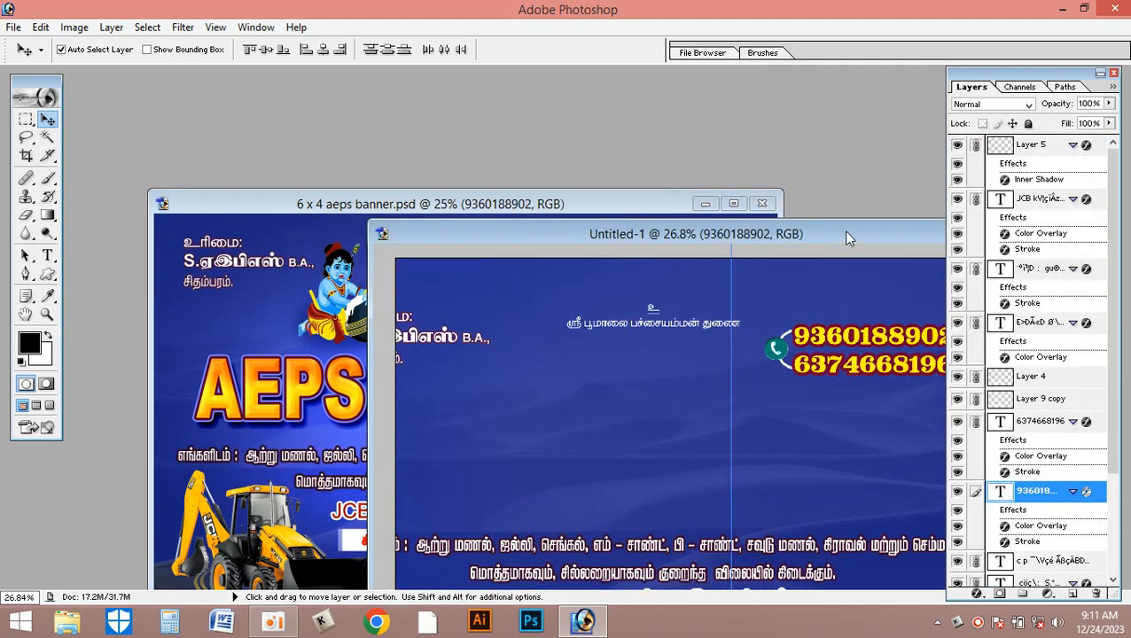
double_click(847, 233)
left_click_drag(665, 184, 753, 184)
- Centre the linked layers horizontally on the vertical guide, unlink them and select the phone icon layer
key("ctrl+t")
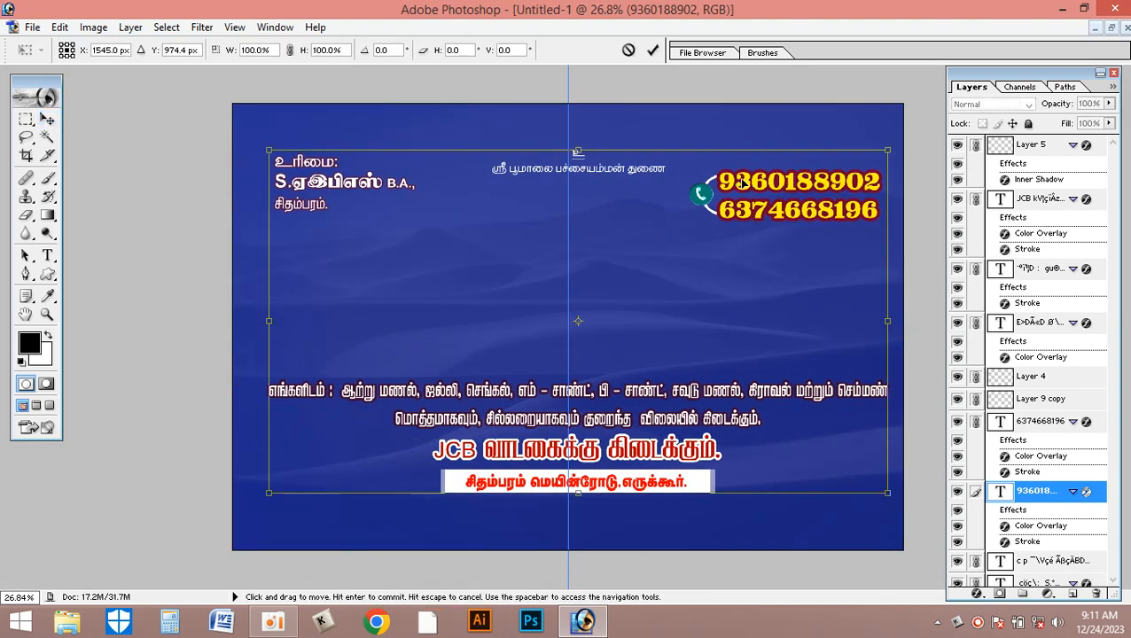
key("Left")
key("Left")
key("Left")
key("Left")
key("Left")
key("Left")
key("Left")
key("Left")
key("Left")
key("Left")
key("Left")
key("Left")
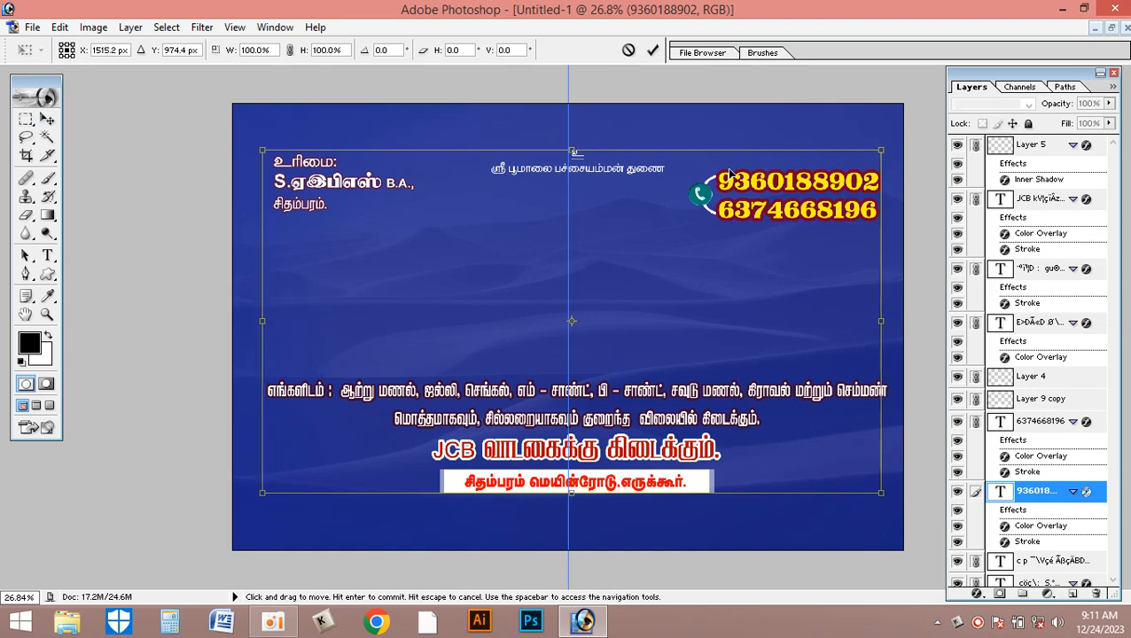
key("Left")
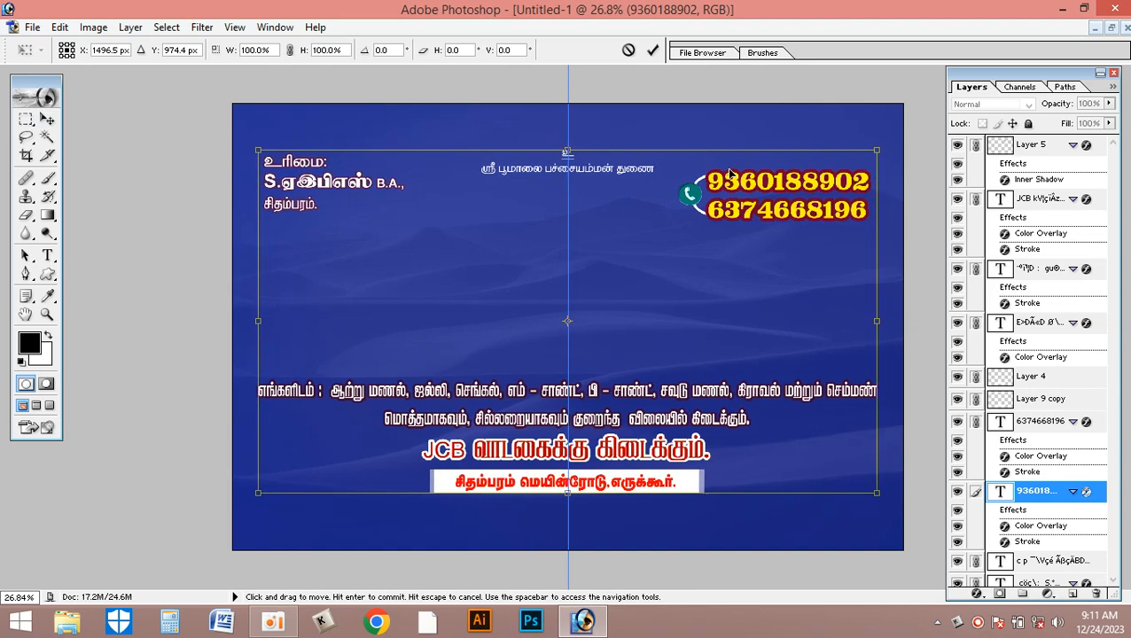
left_click(652, 50)
key("ctrl+plus")
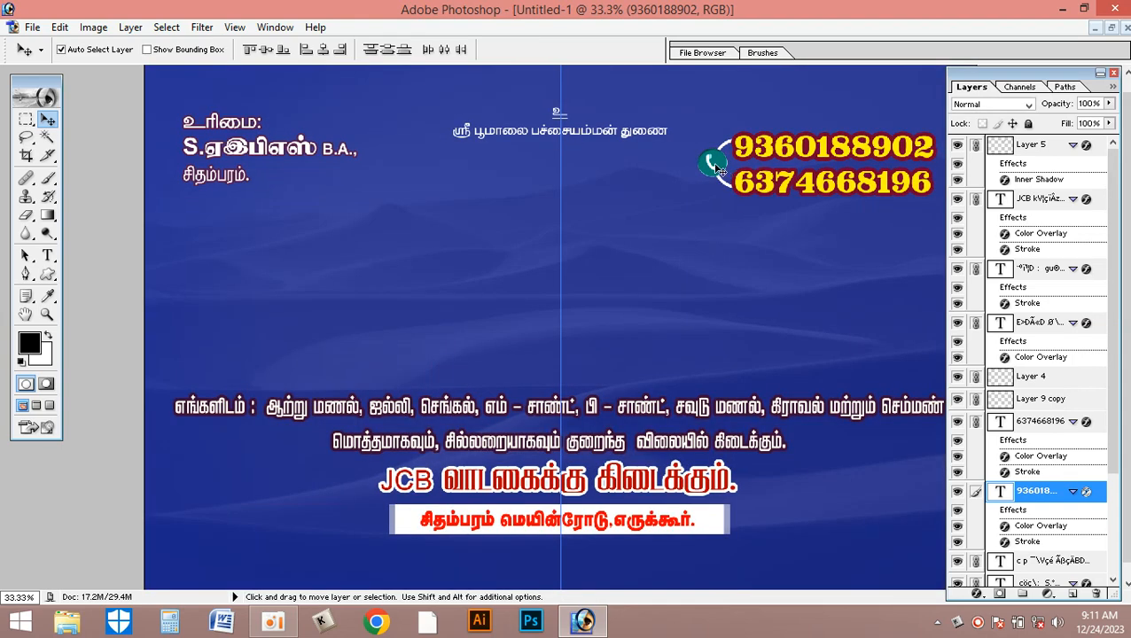
left_click(720, 170)
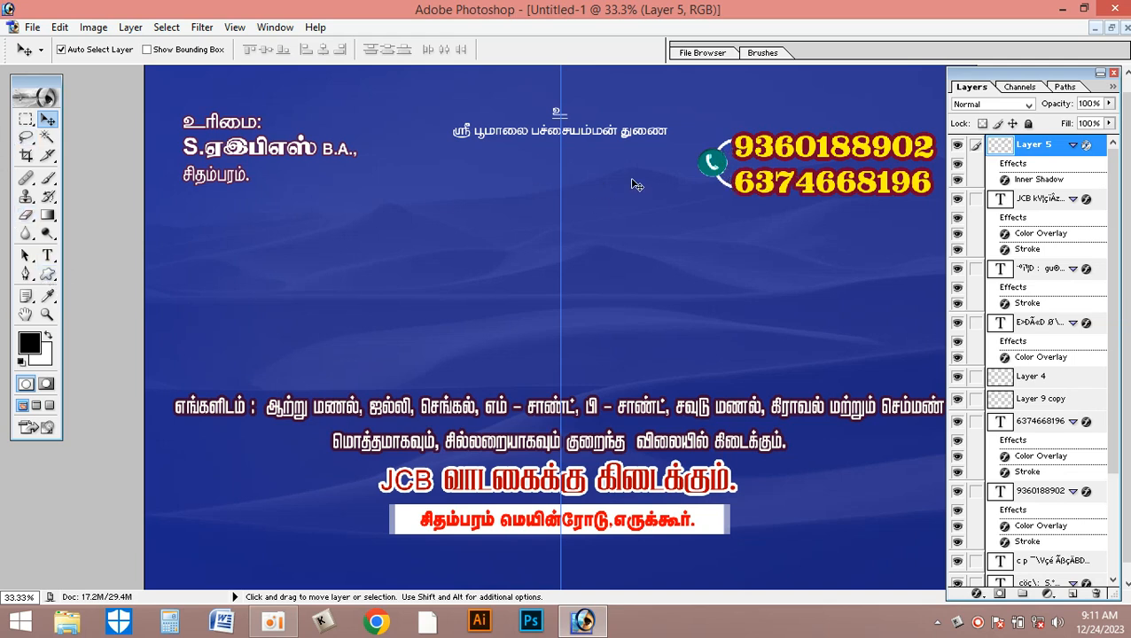
- Draw a circular elliptical selection over the first digits of the phone numbers and add a new layer
left_click(47, 274)
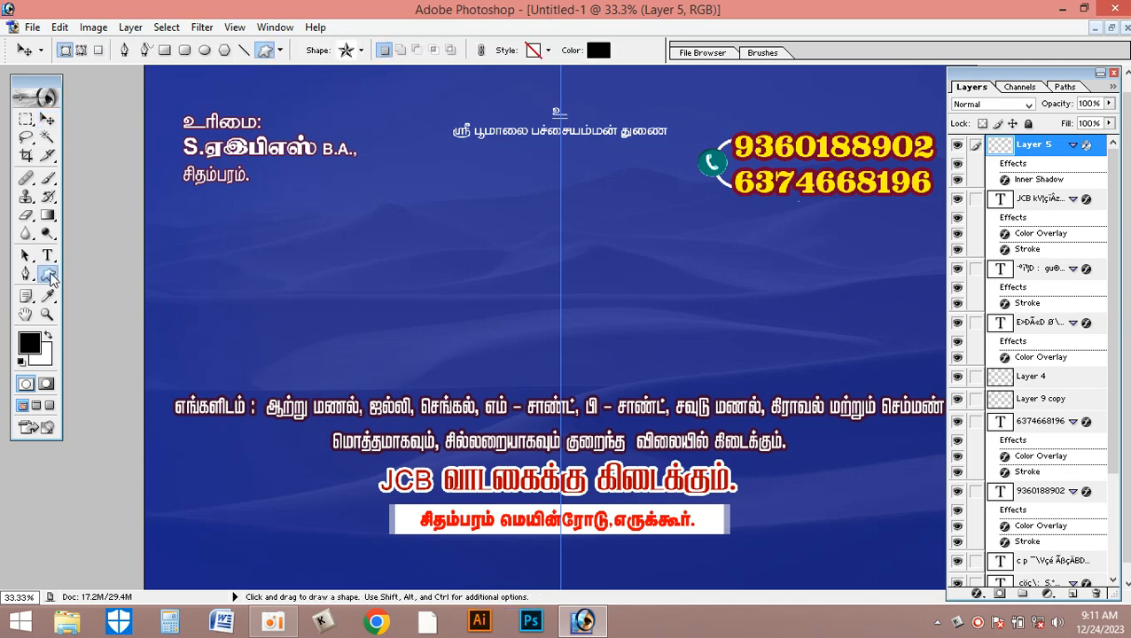
left_click(27, 119)
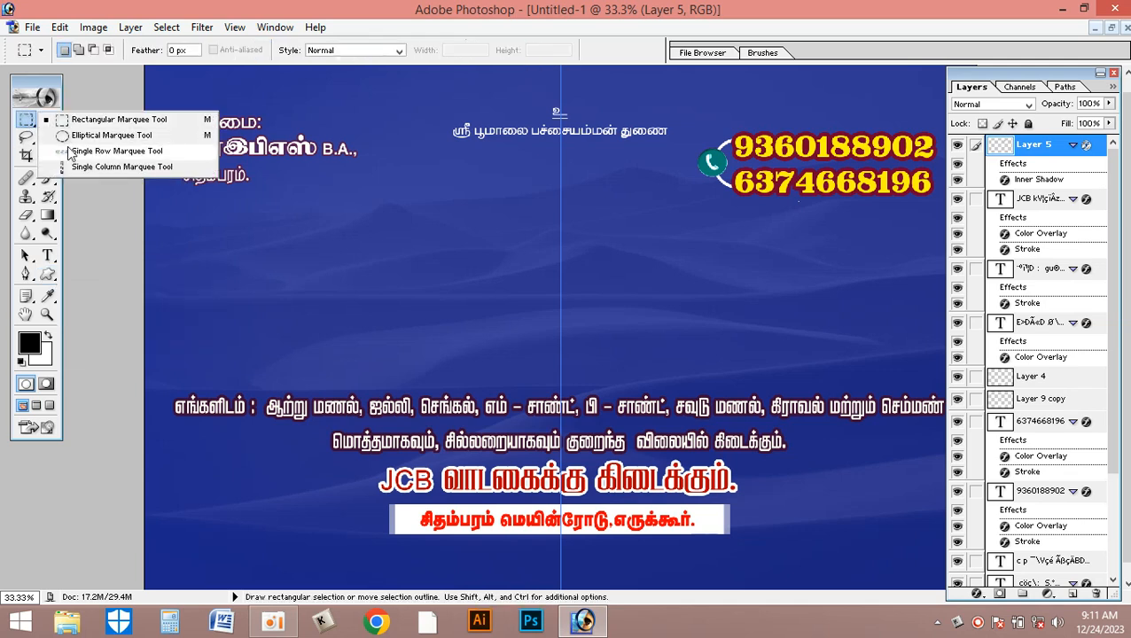
left_click(97, 135)
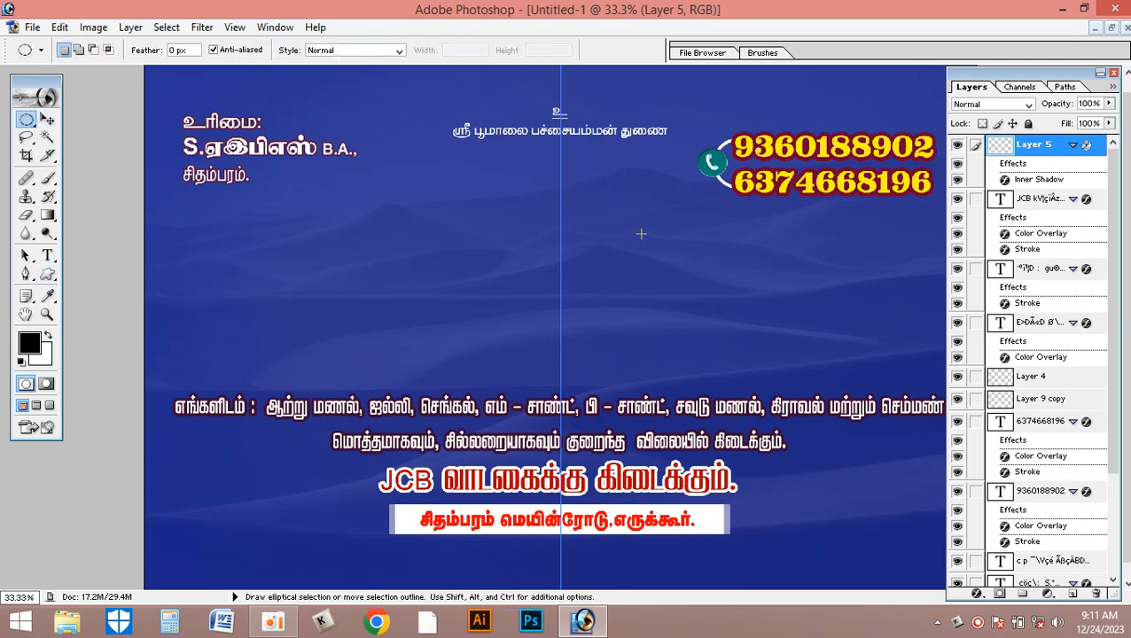
left_click_drag(747, 140, 799, 191)
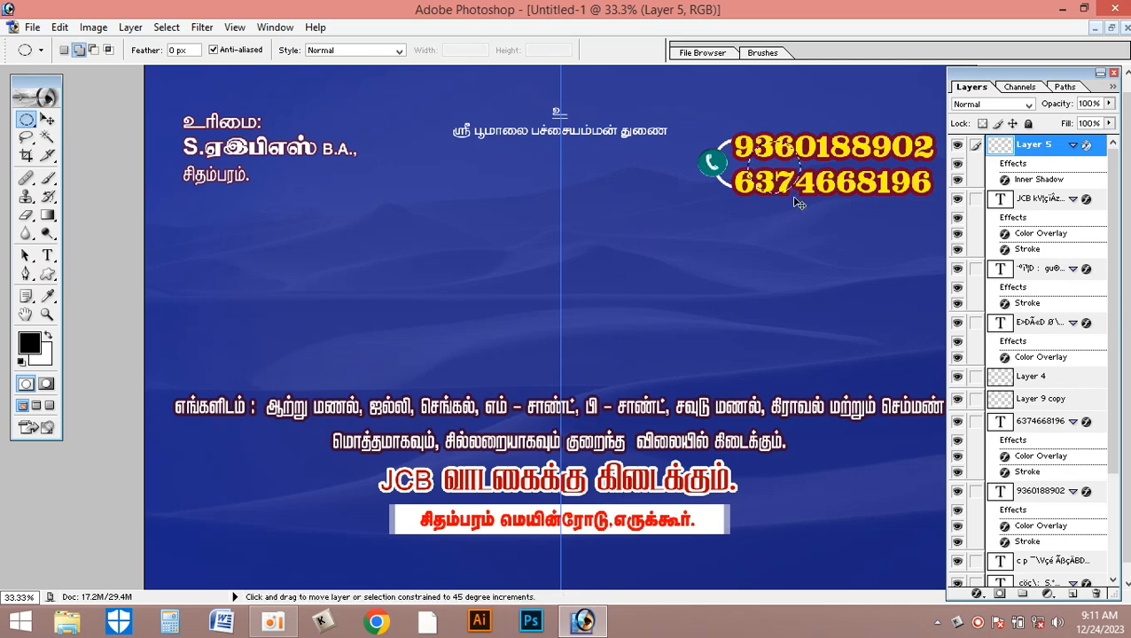
key("ctrl+shift+n")
key("Return")
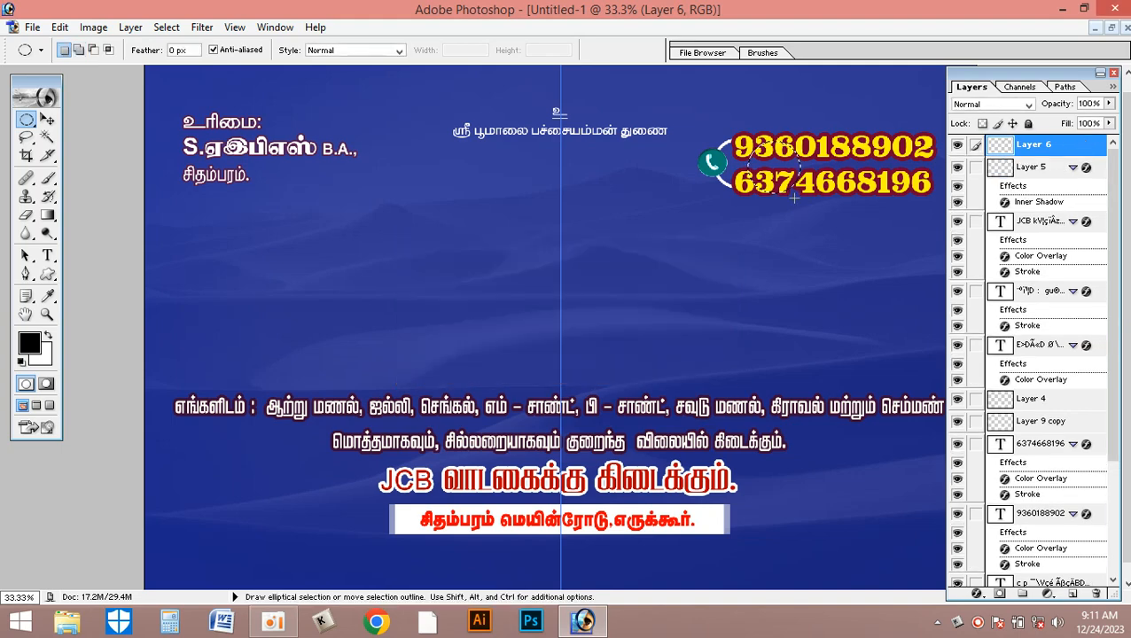
- Stroke the circular selection with a 10 px white outline and move the ring left so it overlaps the phone icon
left_click(59, 27)
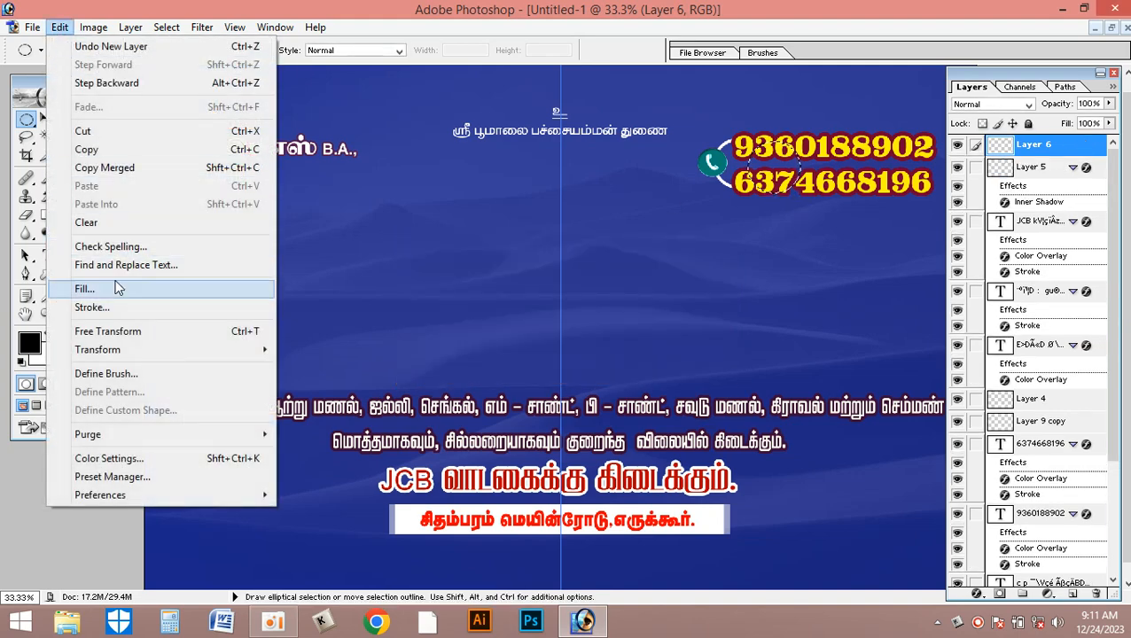
left_click(112, 306)
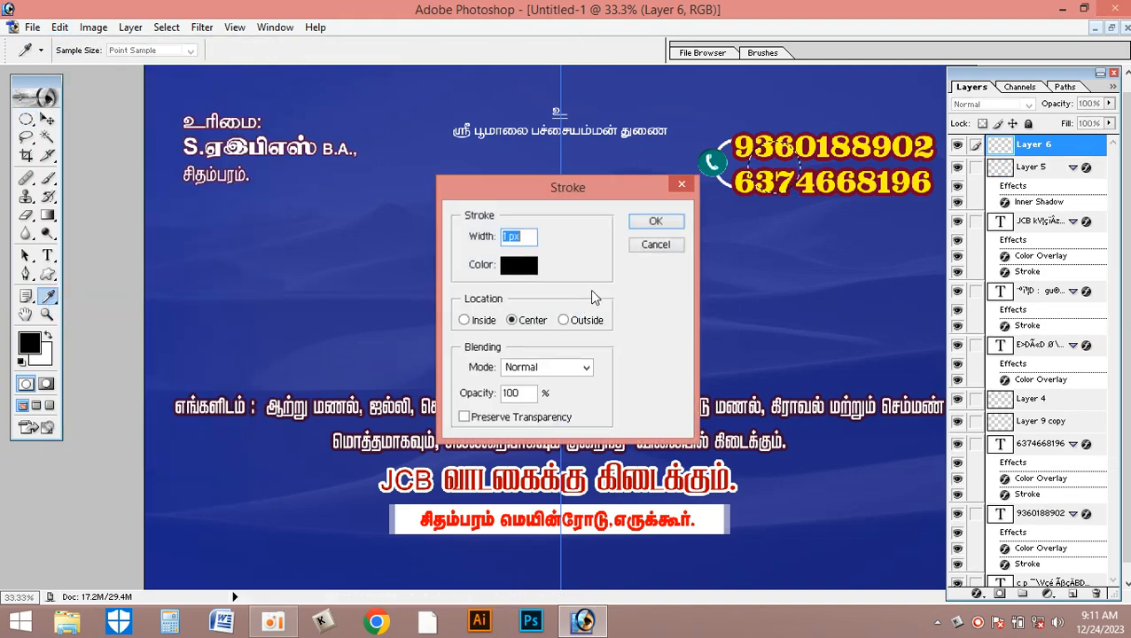
left_click(523, 269)
left_click_drag(257, 168, 2, 44)
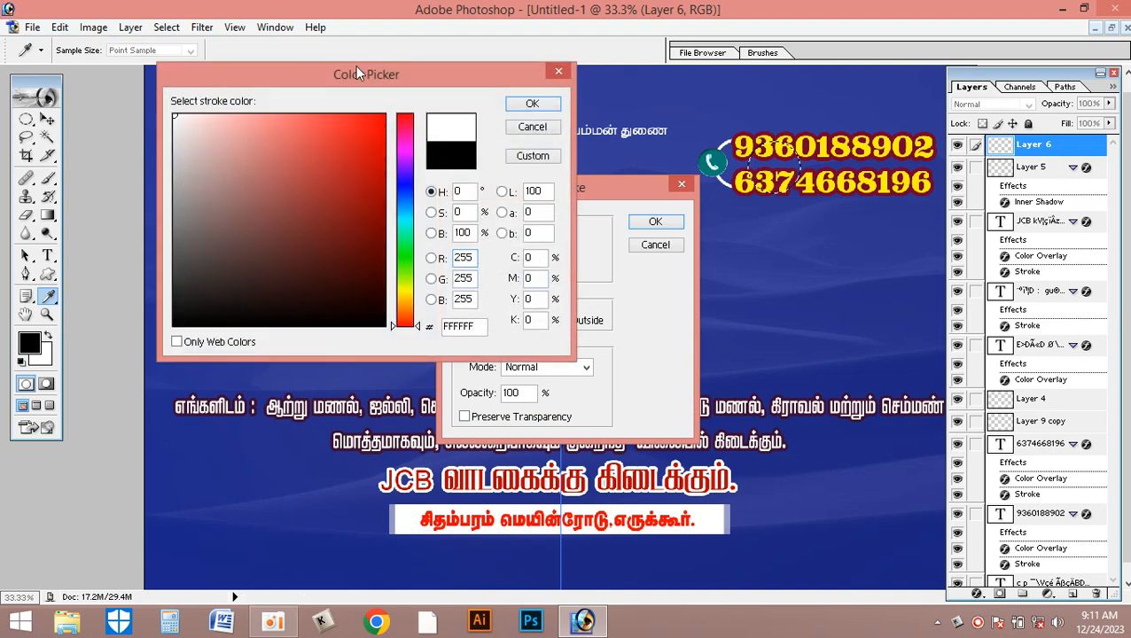
left_click(532, 102)
type("10")
left_click(656, 221)
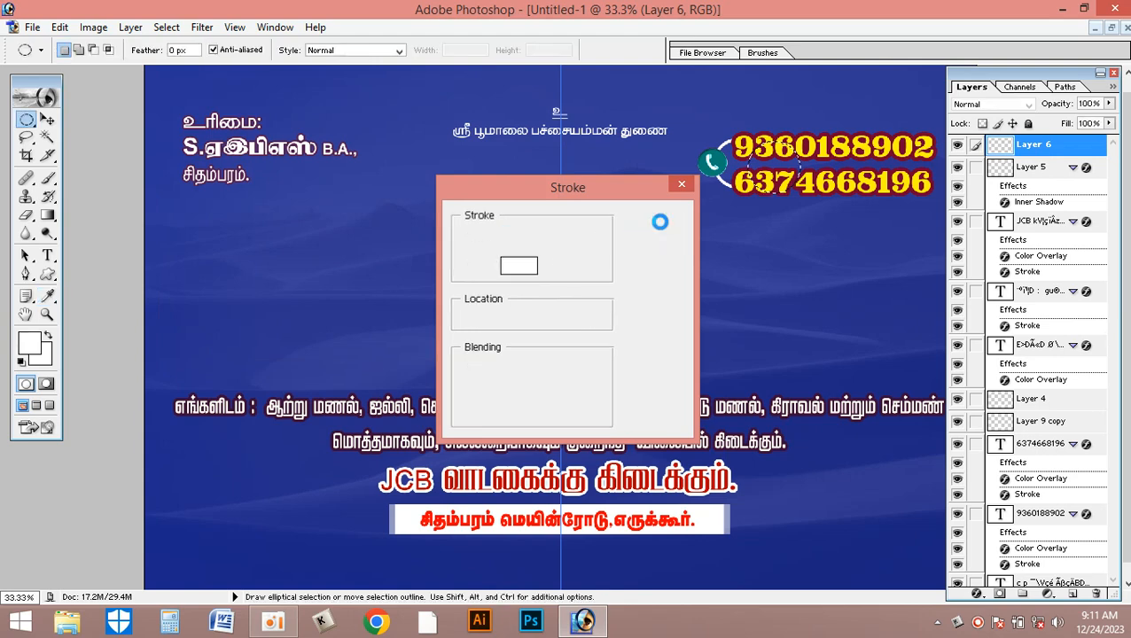
key("v")
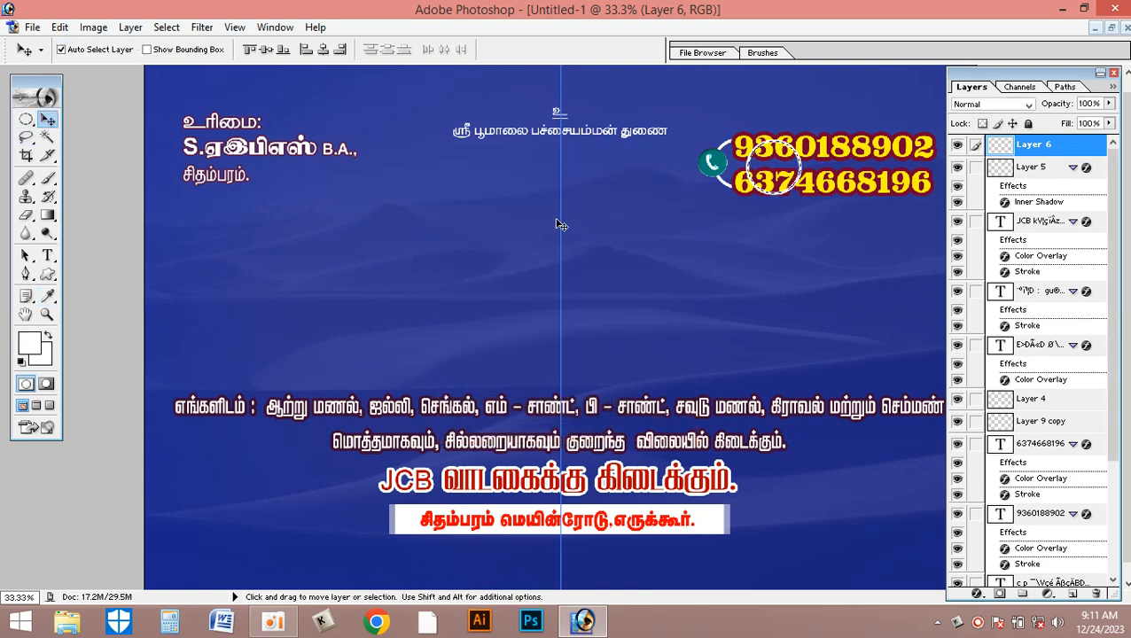
left_click_drag(807, 174, 769, 166)
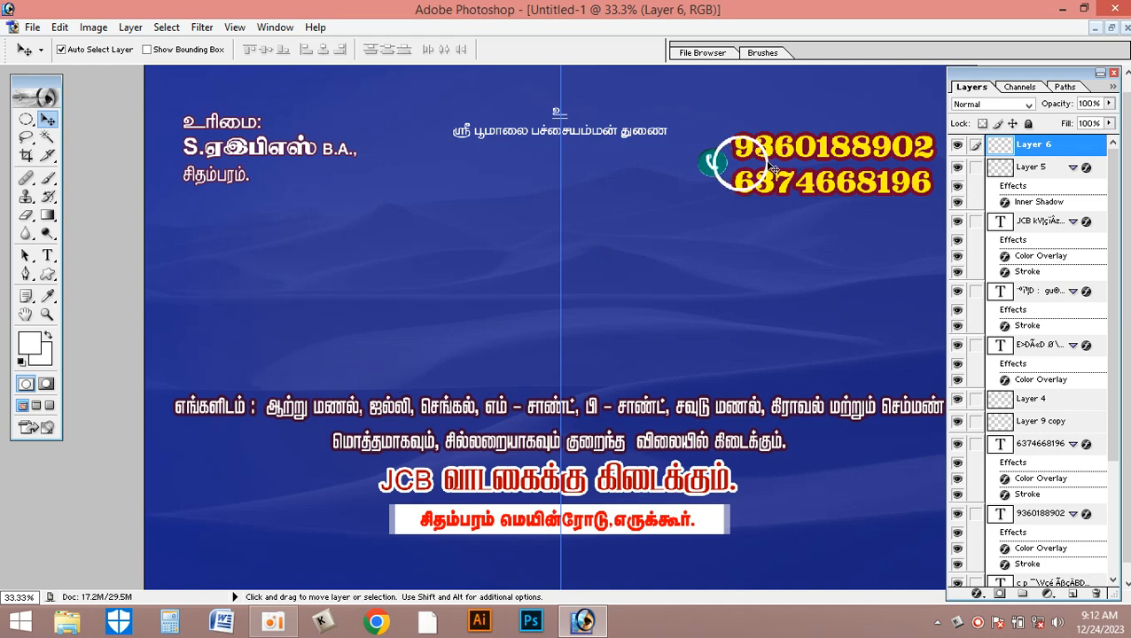
key("m")
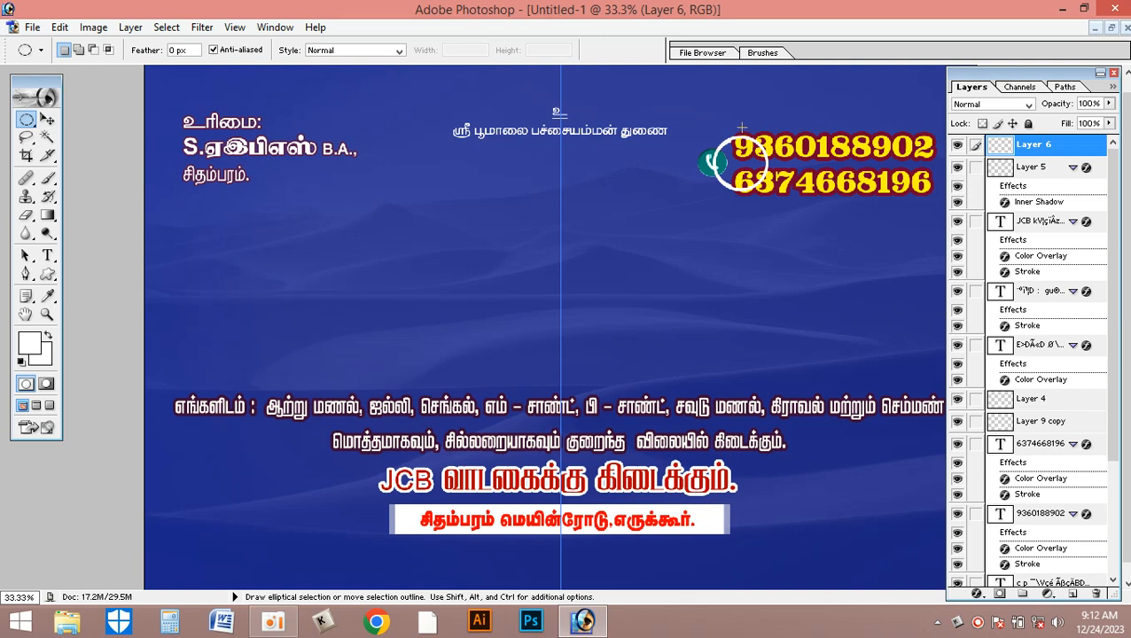
left_click_drag(757, 206, 828, 258)
key("ctrl+d")
key("shift")
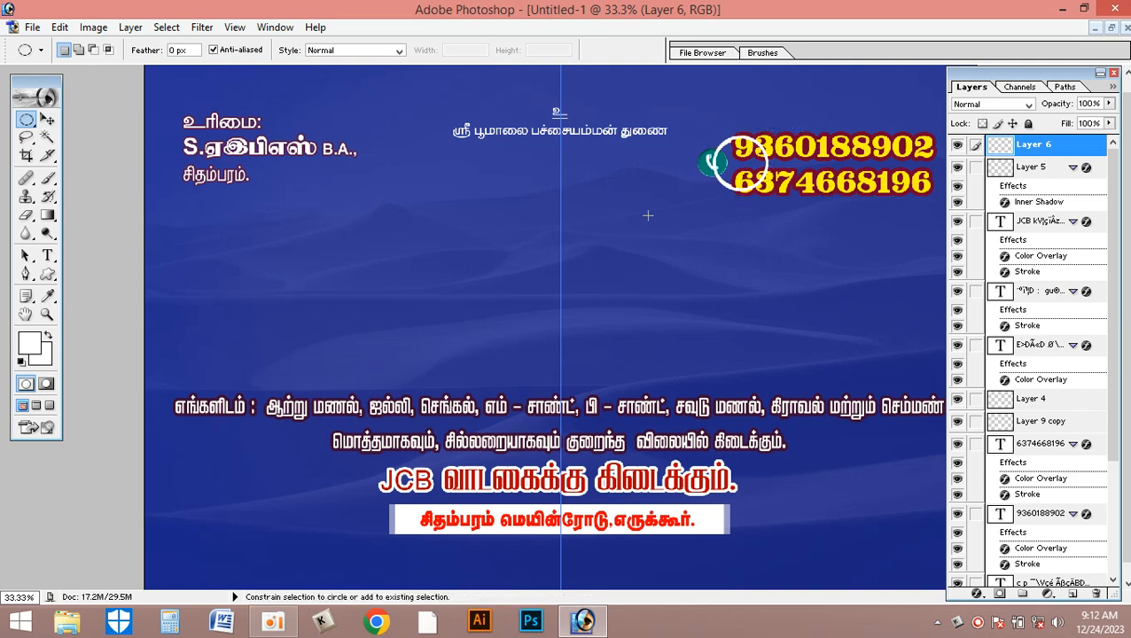
- Erase the right half of the white ring using a rectangular selection, leaving only the arc beside the phone icon
key("shift+m")
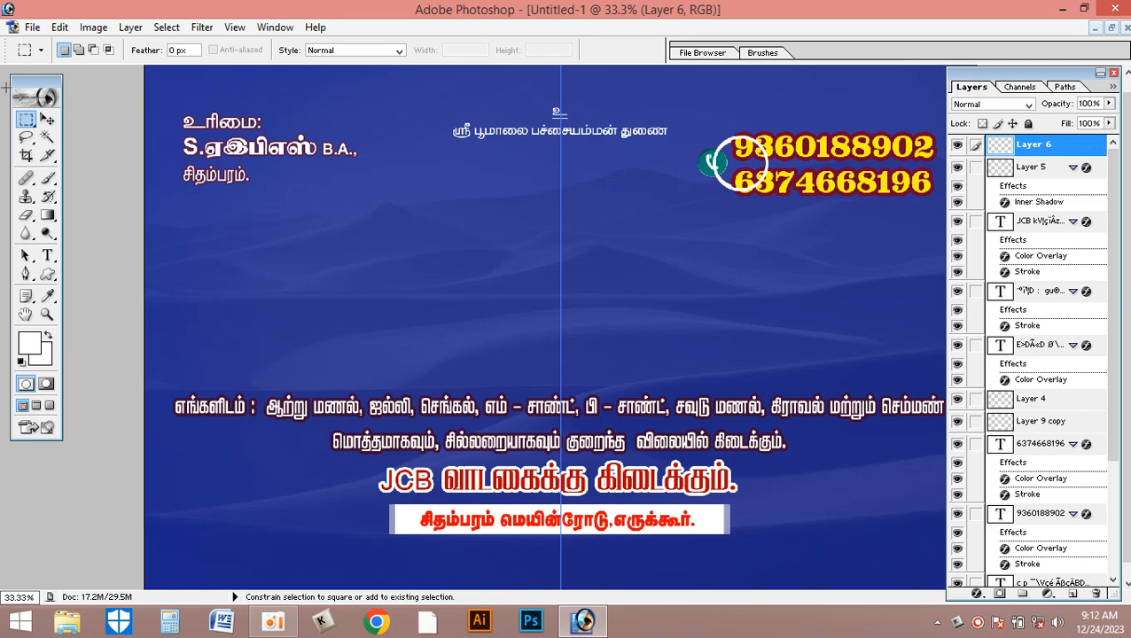
key("shift+m")
key("shift+m")
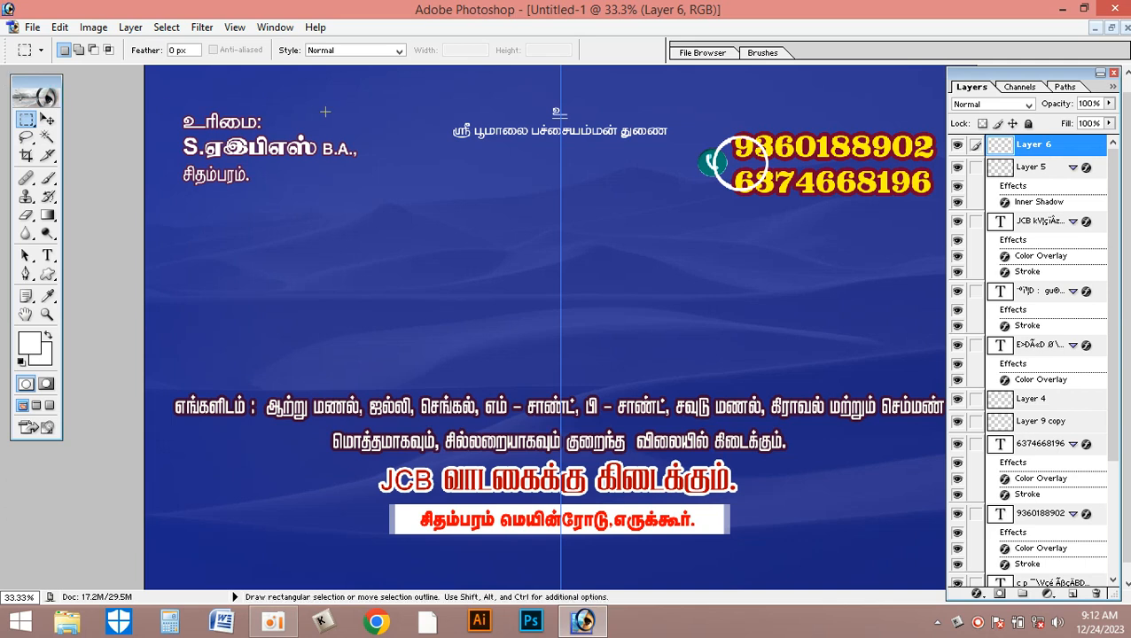
left_click_drag(784, 281, 884, 280)
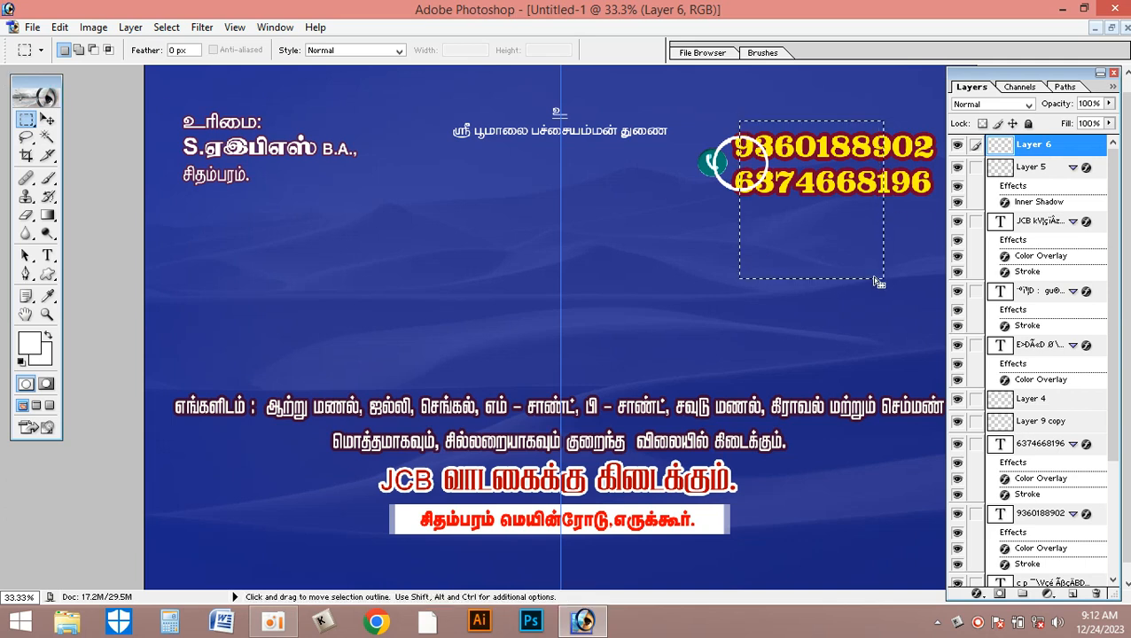
key("ctrl+d")
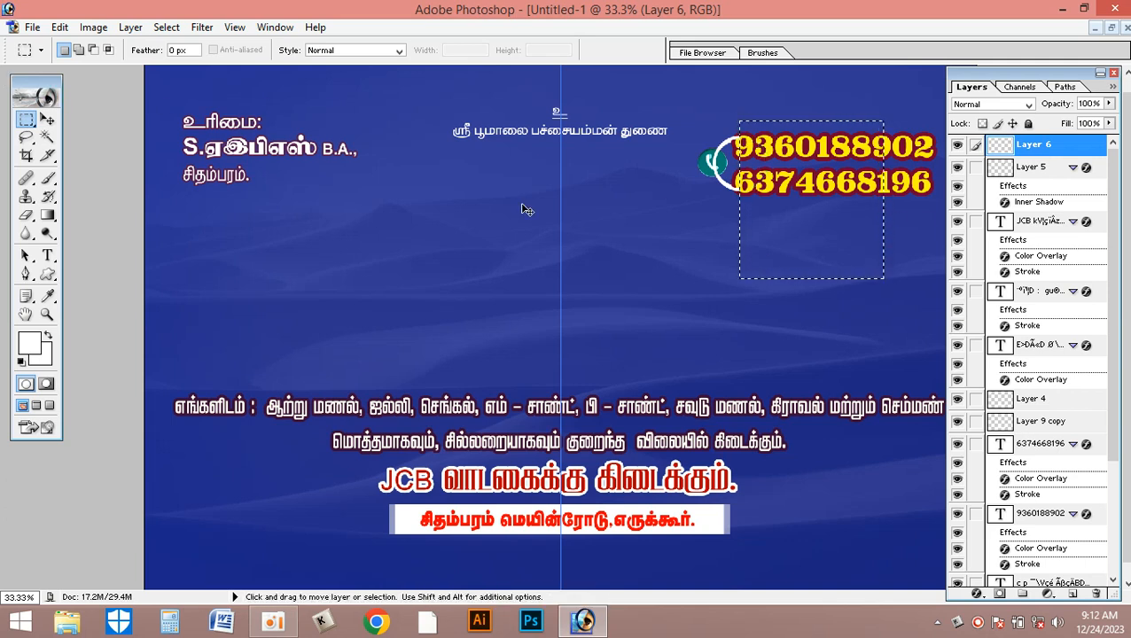
- Select the original arc copied from the banner (Layer 3) and send it to the back of the layer stack
key("v")
left_click(725, 149)
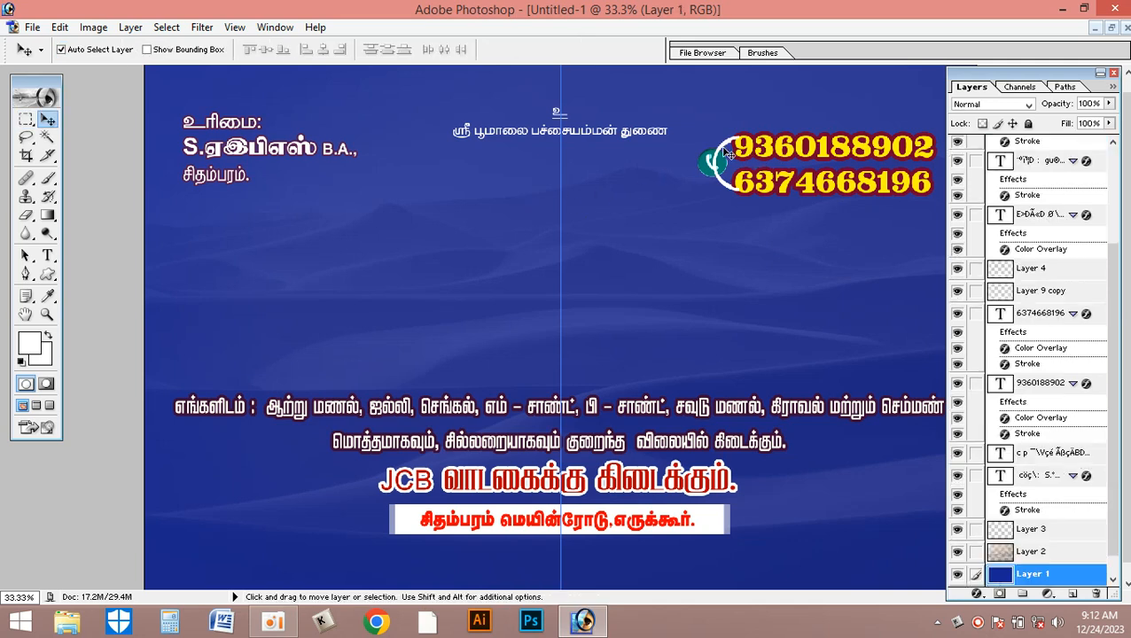
left_click(724, 142)
key("ctrl+shift+[")
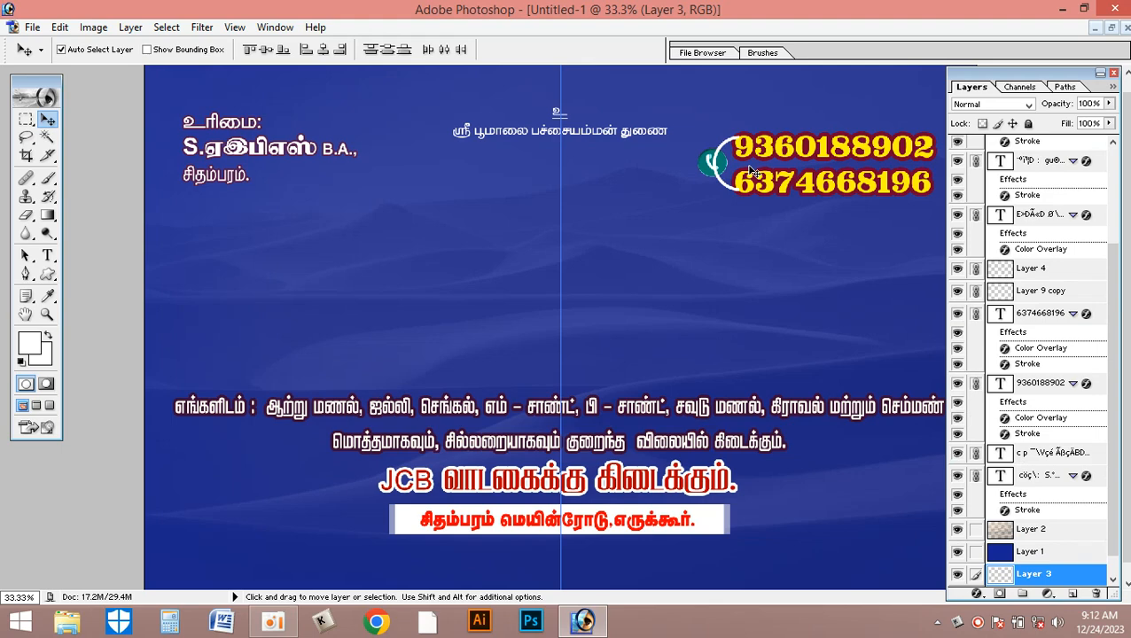
- Try bringing the original arc to the front and moving the arcs and phone icon apart, then revert these changes
key("ctrl+shift+]")
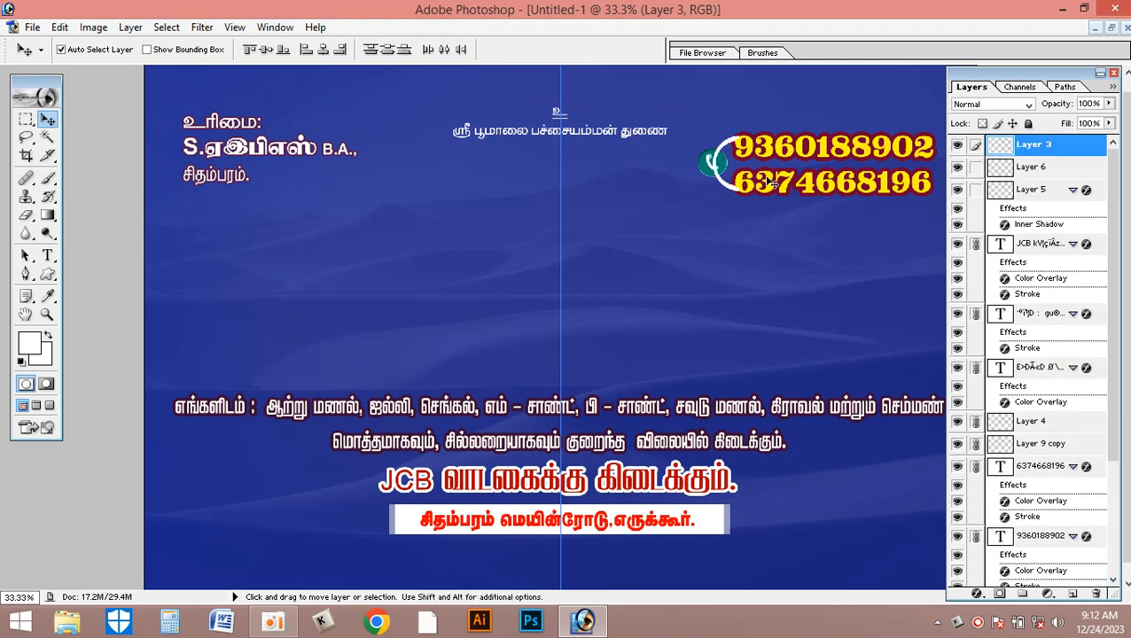
left_click_drag(742, 144, 670, 163)
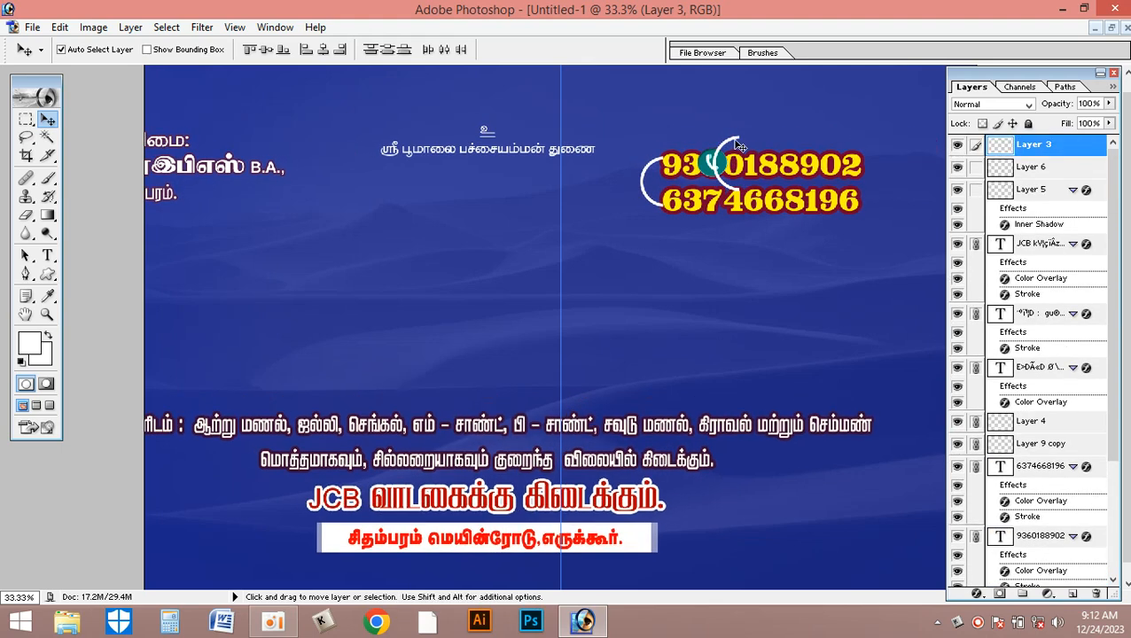
key("ctrl+z")
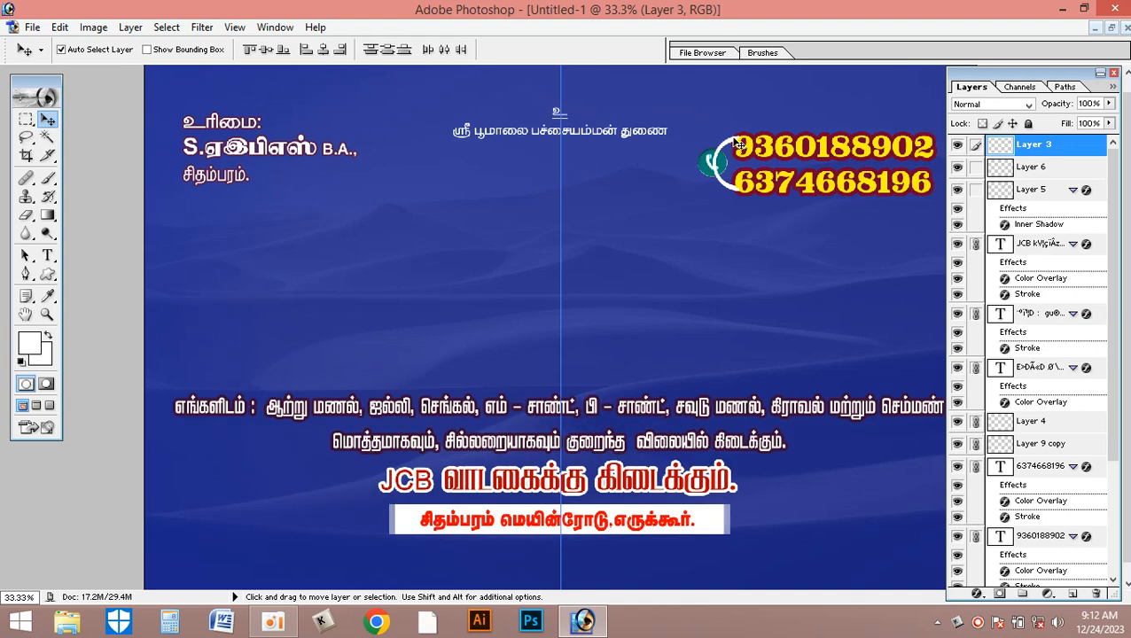
left_click_drag(732, 144, 811, 165)
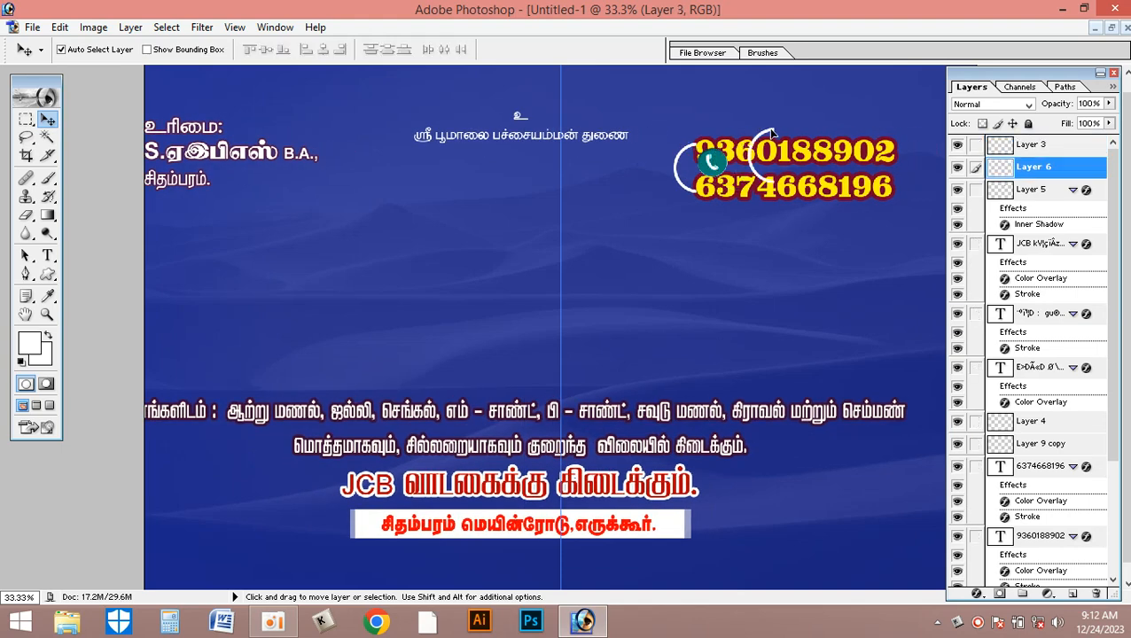
left_click(1097, 593)
key("Return")
key("ctrl+alt+z")
key("ctrl+alt+z")
key("ctrl+alt+z")
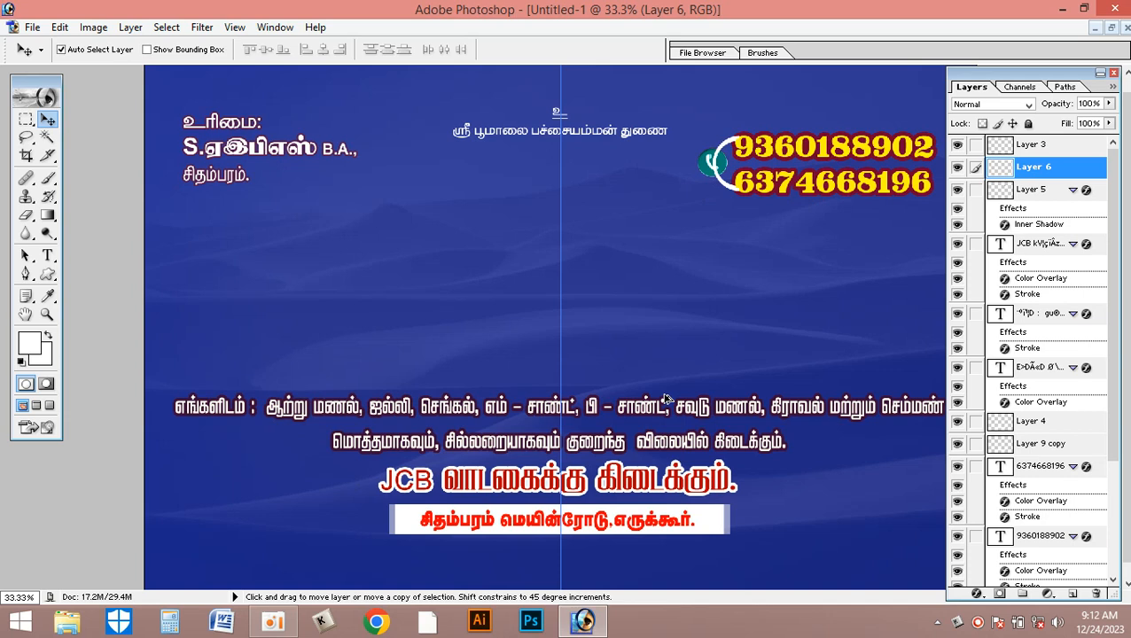
key("ctrl+alt+z")
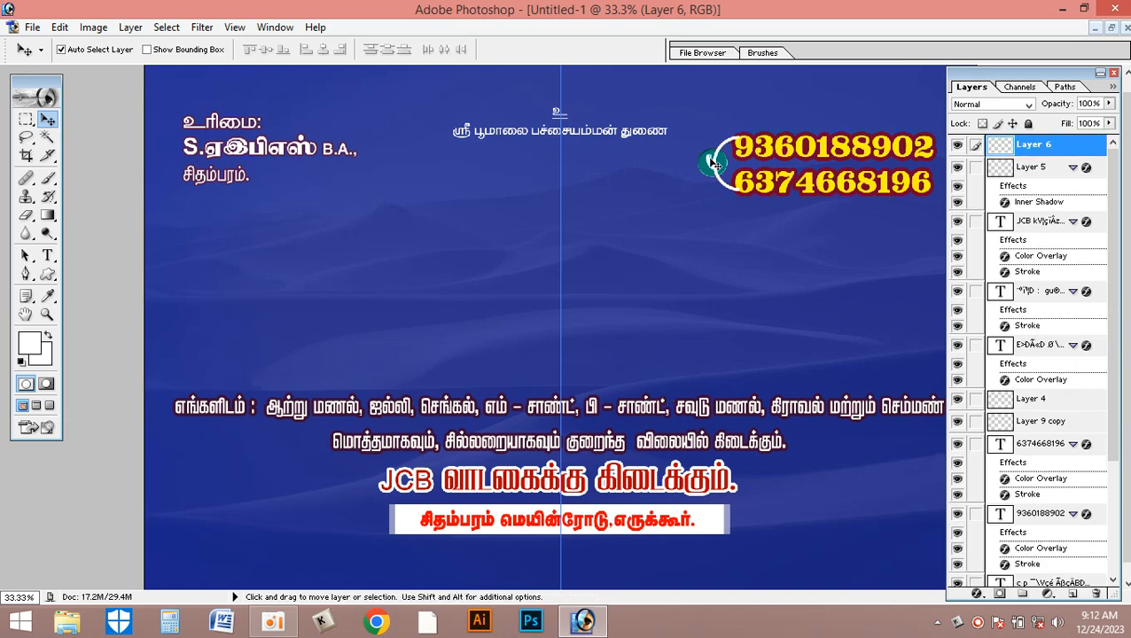
left_click_drag(716, 164, 619, 191)
key("ctrl+z")
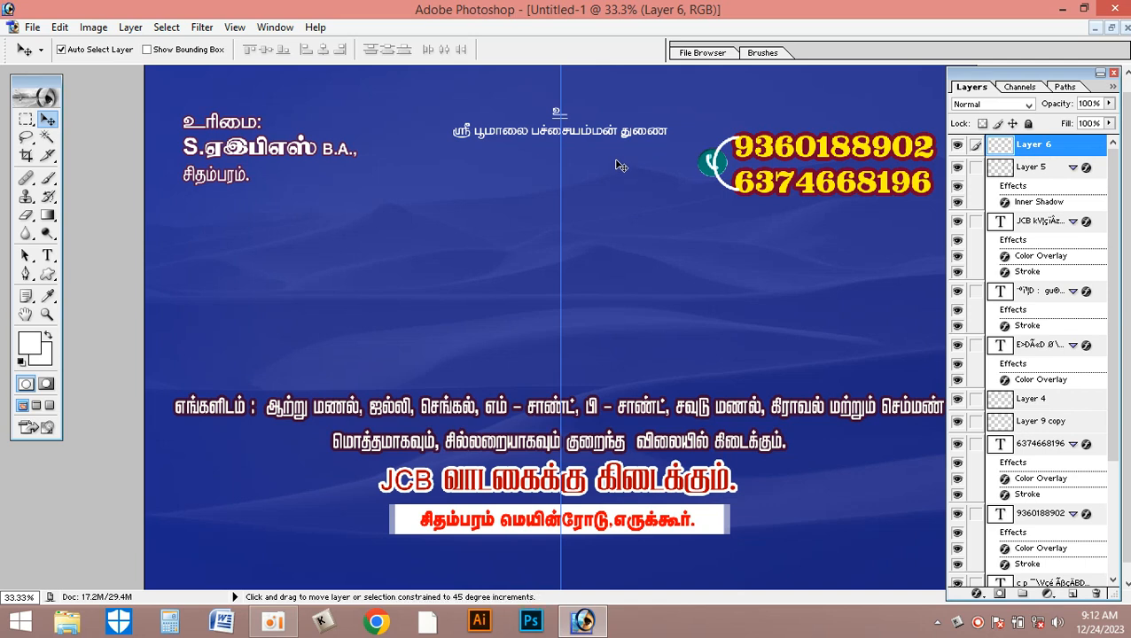
- Restack the new arc (Layer 6) behind the phone icon and phone numbers, just above the owner text at the upper left
key("ctrl+shift+bracketleft")
key("ctrl+bracketright")
key("ctrl+bracketright")
key("ctrl+bracketright")
key("ctrl+bracketright")
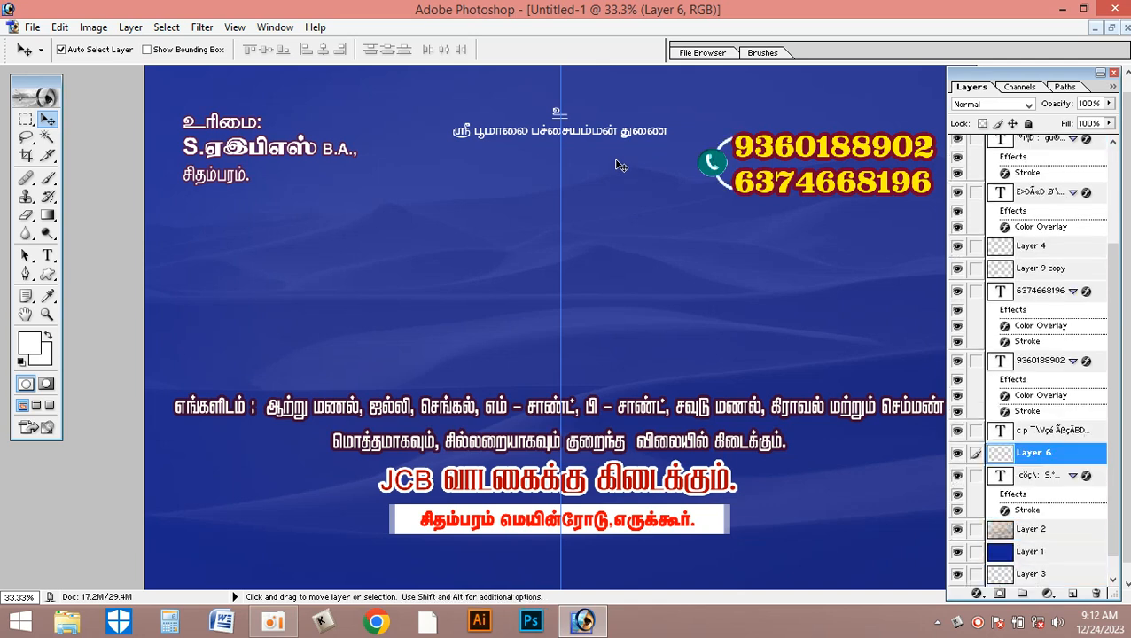
- Link the new arc with both phone number layers and the phone icon, undoing any test move of the group
right_click(752, 154)
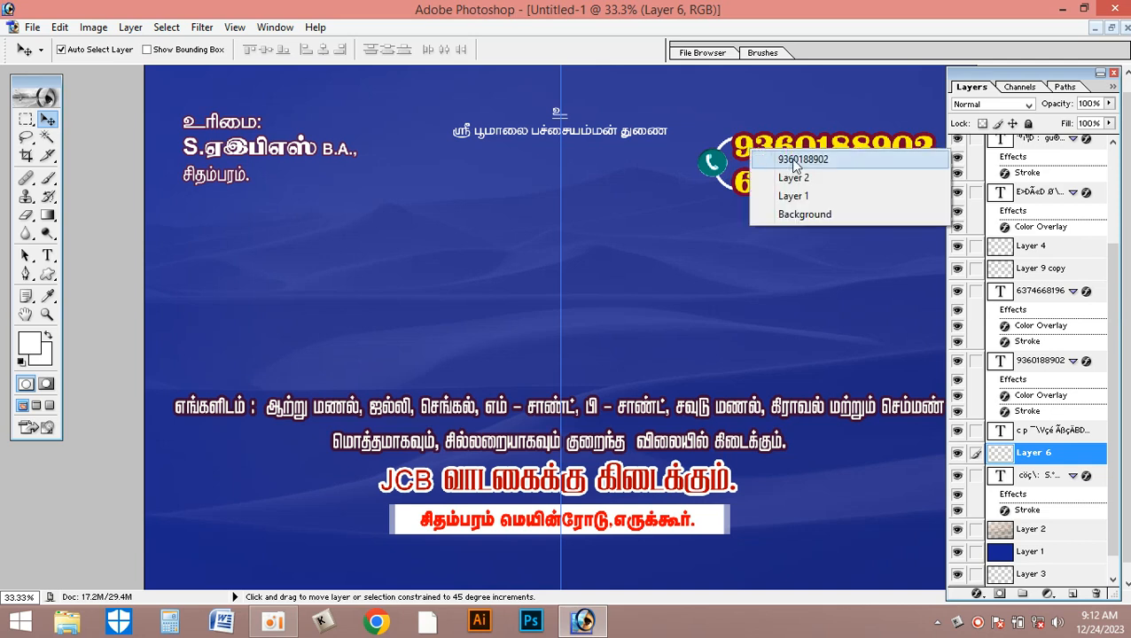
left_click(785, 158, "shift")
right_click(764, 185)
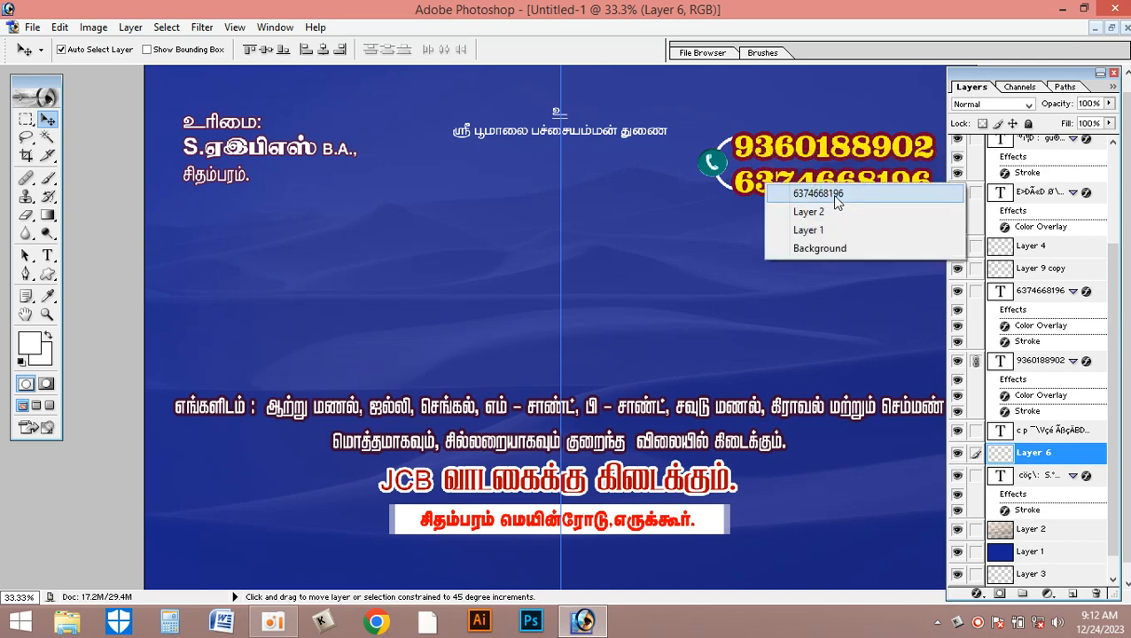
left_click(832, 195, "shift")
right_click(715, 169)
left_click(759, 178)
left_click_drag(713, 169, 692, 195)
key("ctrl+z")
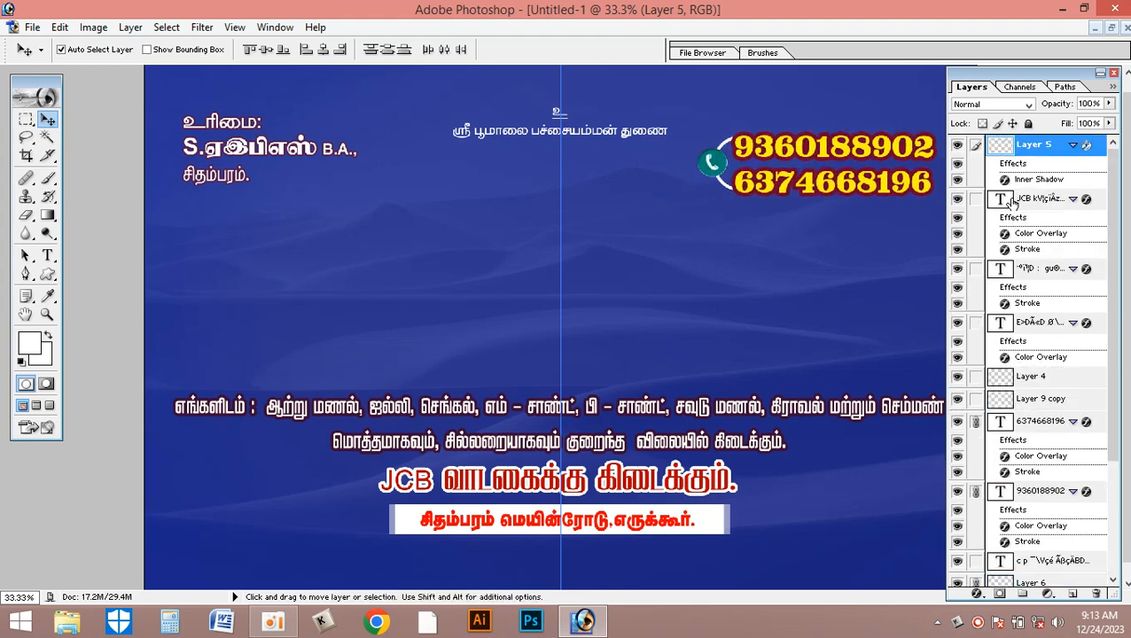
- Copy the temple image with its yellow glow from the original banner into the new document and centre it on the guide below the invocation text
left_click(1108, 28)
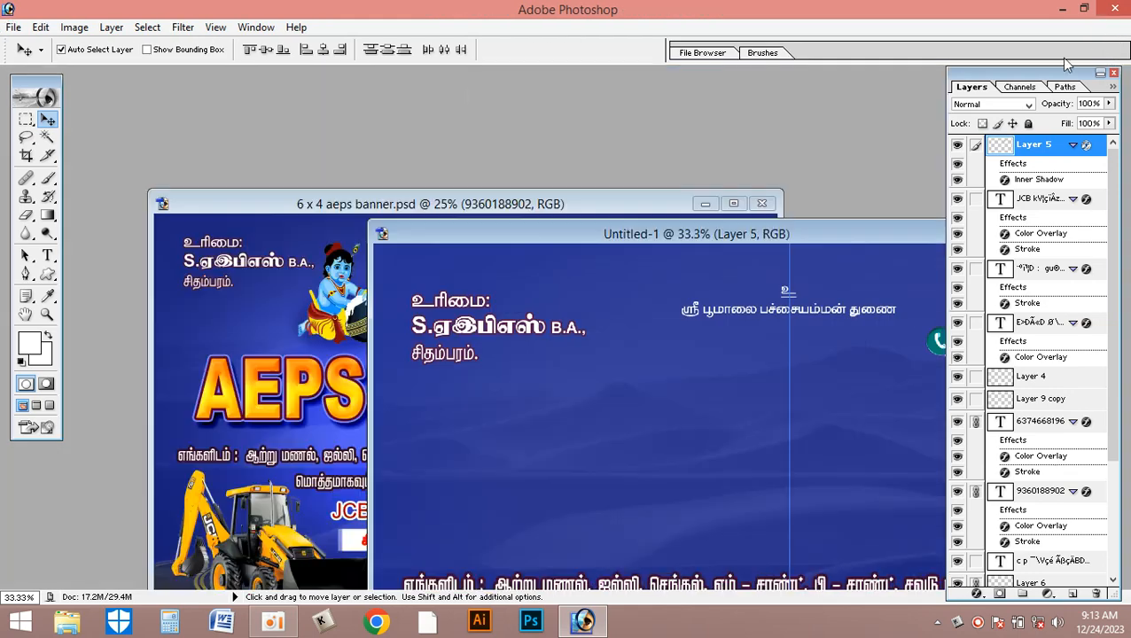
left_click(302, 331)
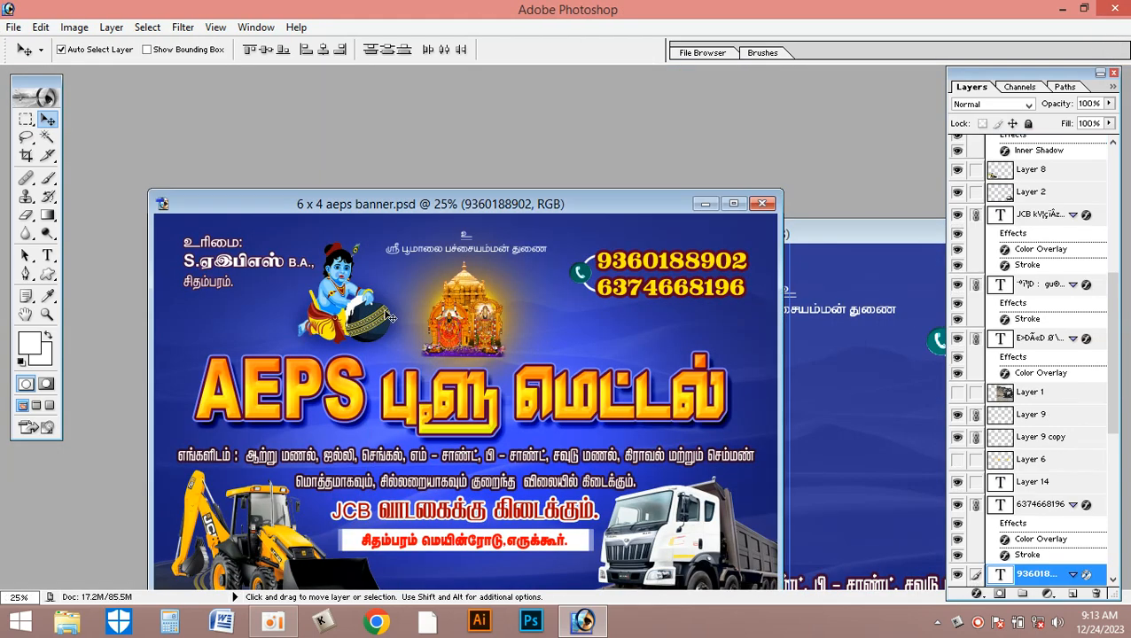
left_click(472, 329)
left_click_drag(476, 315, 812, 371)
left_click_drag(832, 242, 836, 260)
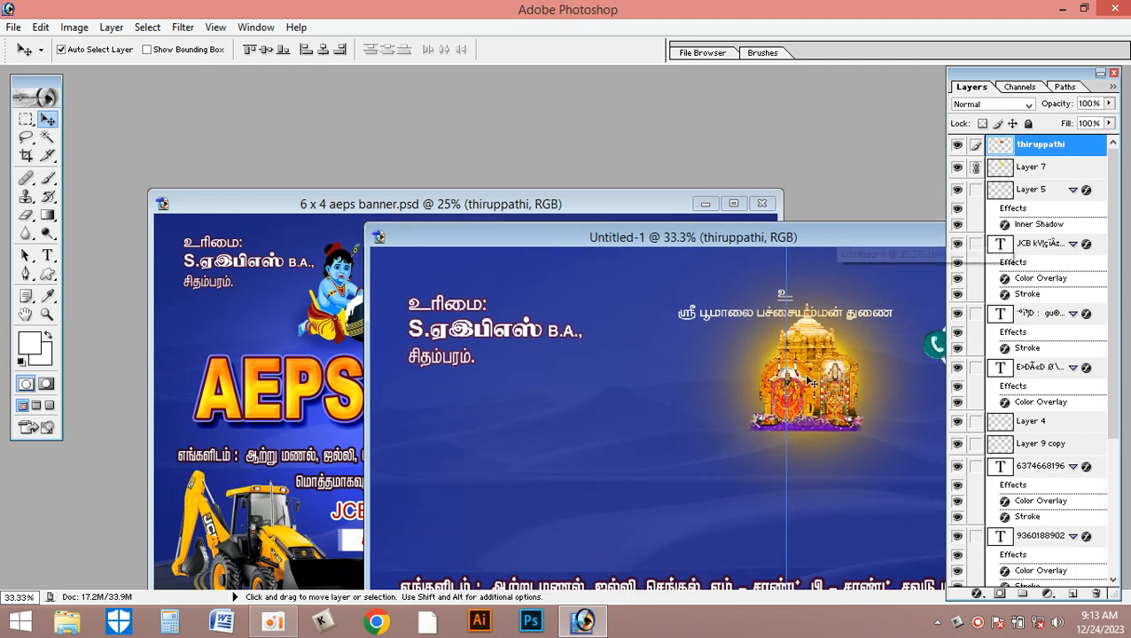
double_click(854, 238)
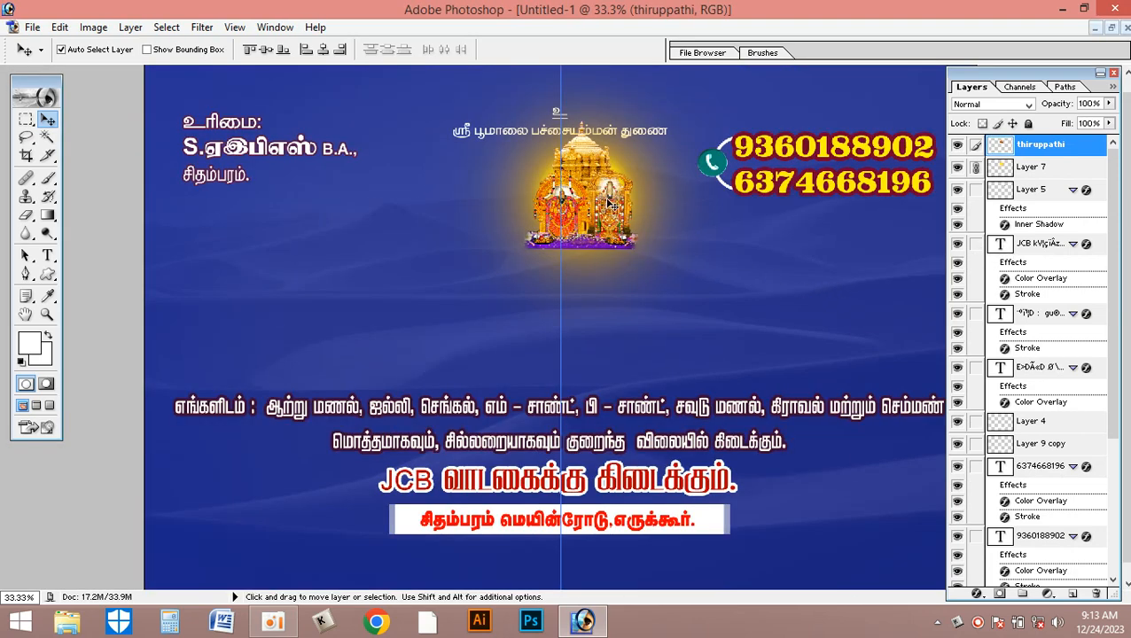
left_click_drag(588, 200, 558, 229)
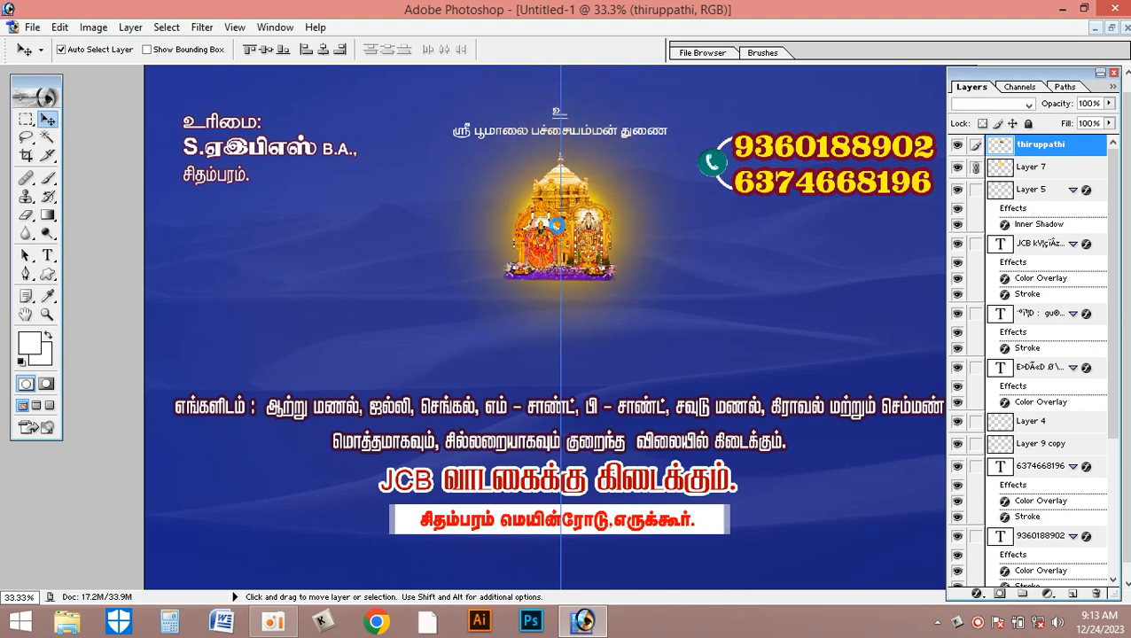
- Return to the 6 x 4 aeps banner.psd window and reposition it so the whole original design is in view
left_click(808, 310)
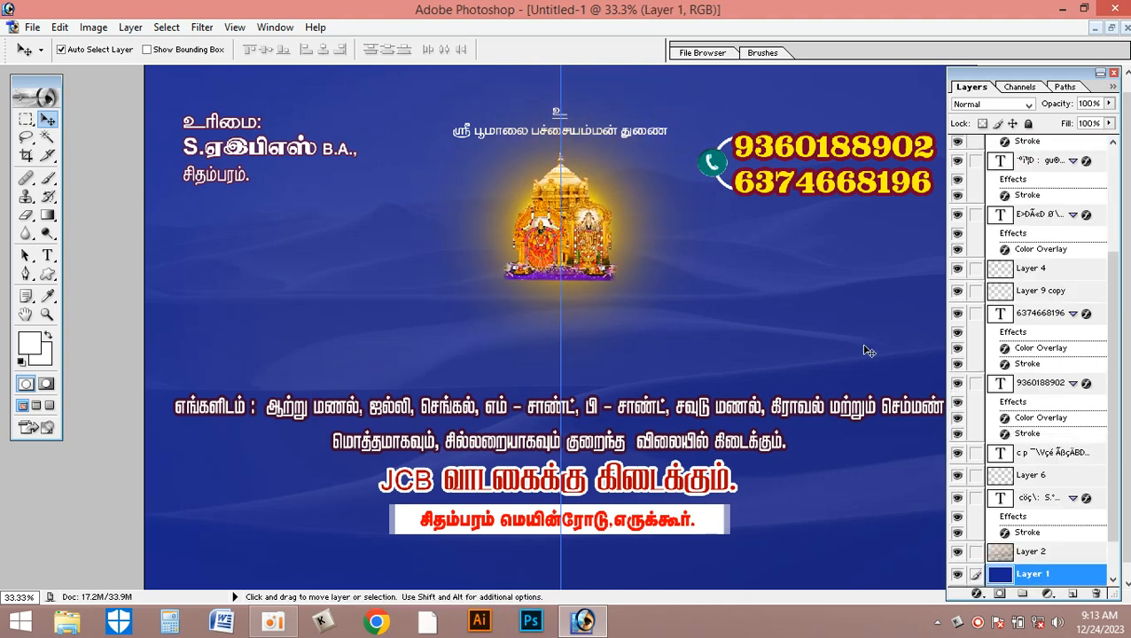
left_click(1112, 30)
left_click(282, 346)
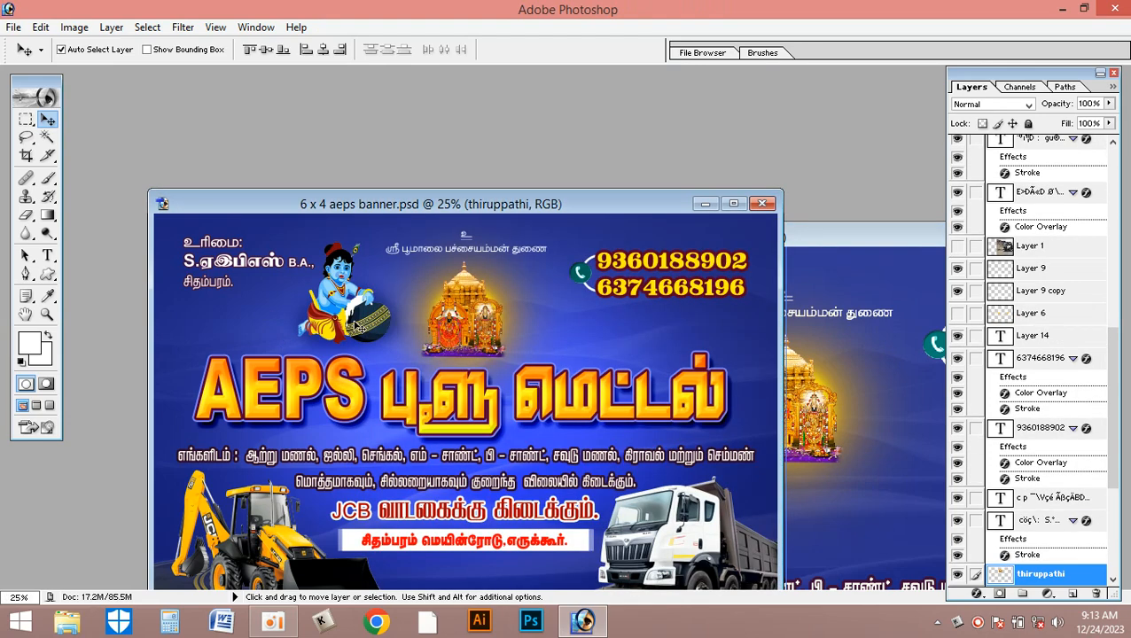
left_click(904, 296)
left_click(189, 280)
left_click(894, 304)
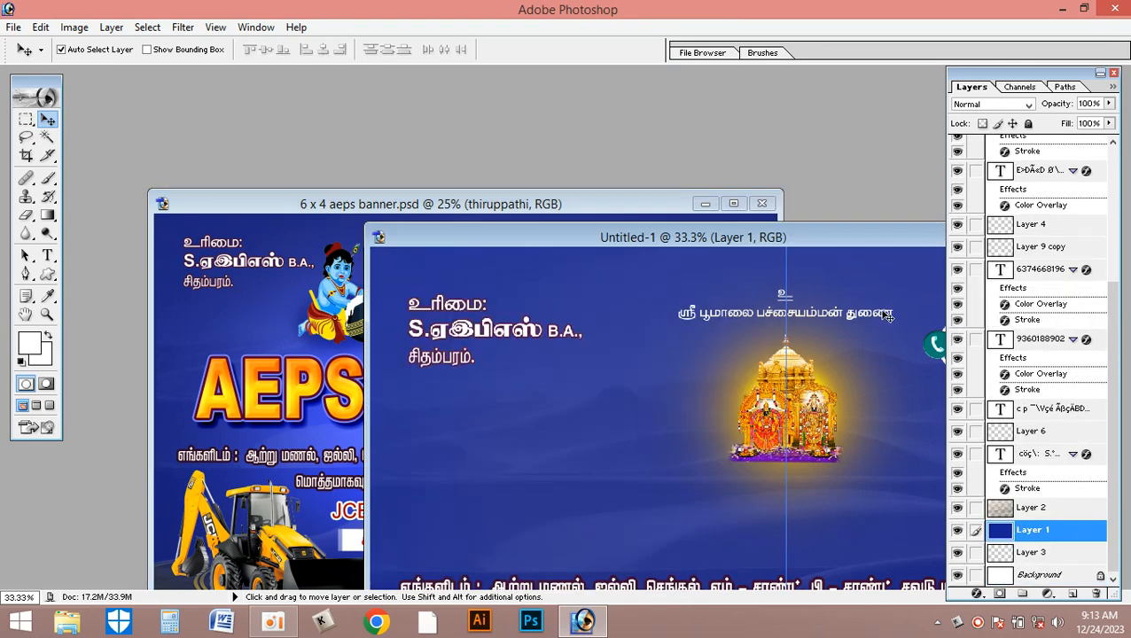
left_click(337, 371)
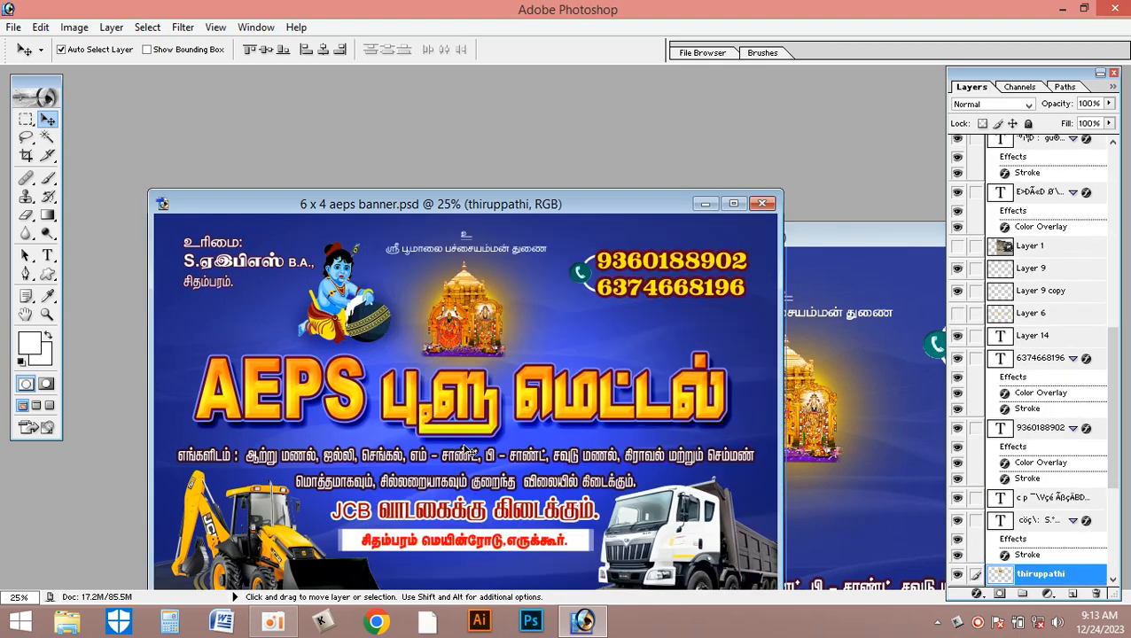
left_click_drag(605, 206, 559, 116)
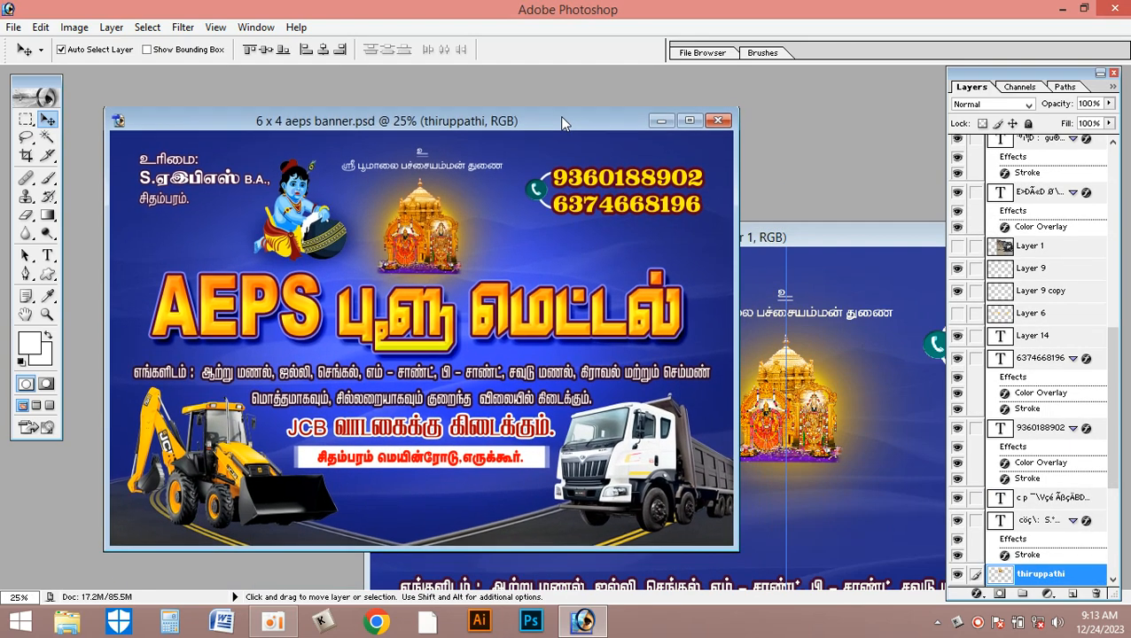
- Copy the road artwork (Layer 4) along the original banner's lower edge into the new document
left_click(221, 463)
left_click(290, 516)
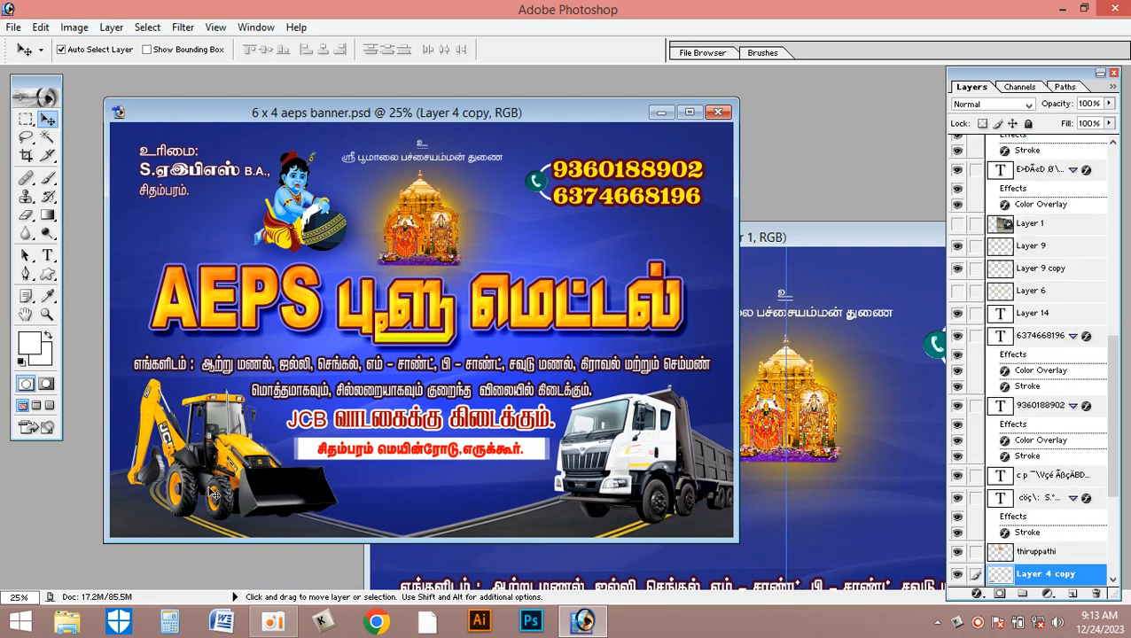
left_click(632, 458)
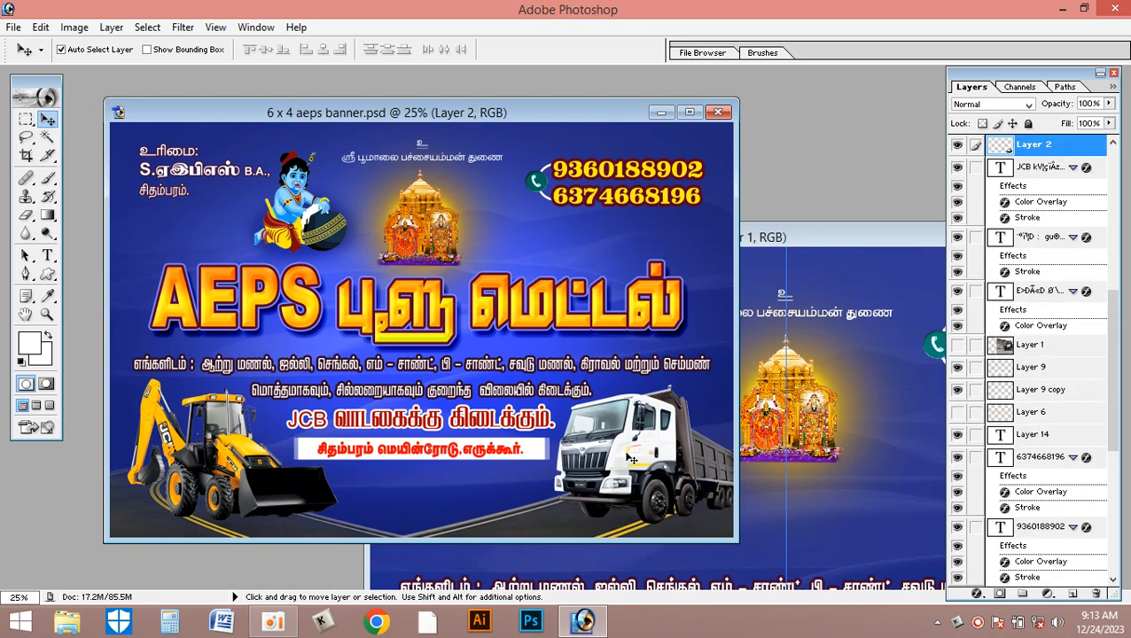
left_click(553, 530)
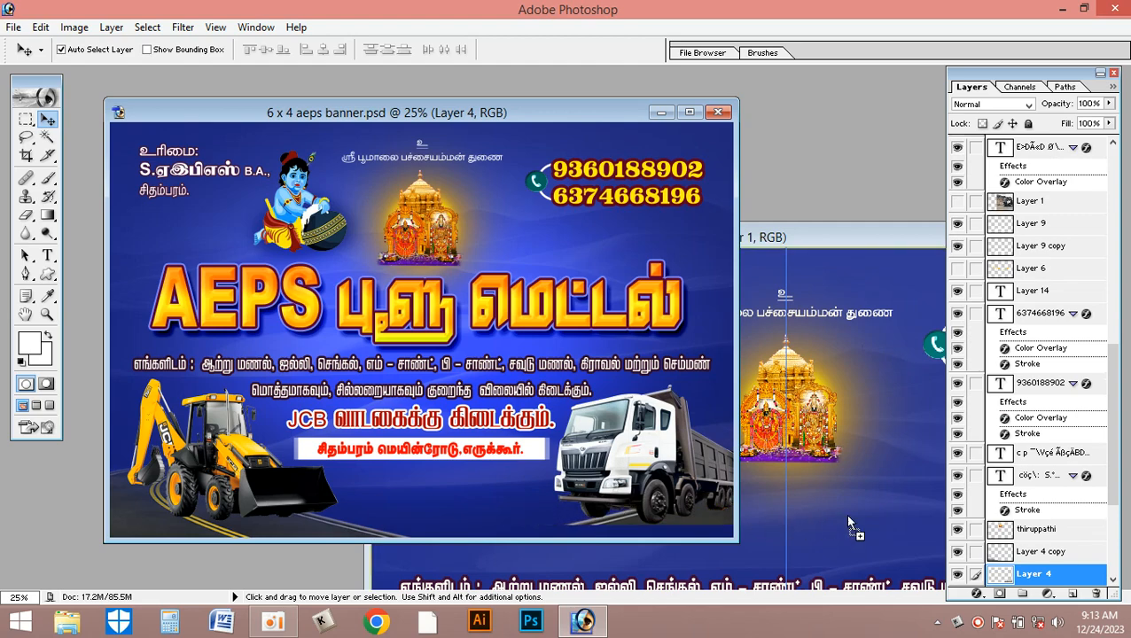
left_click(845, 513)
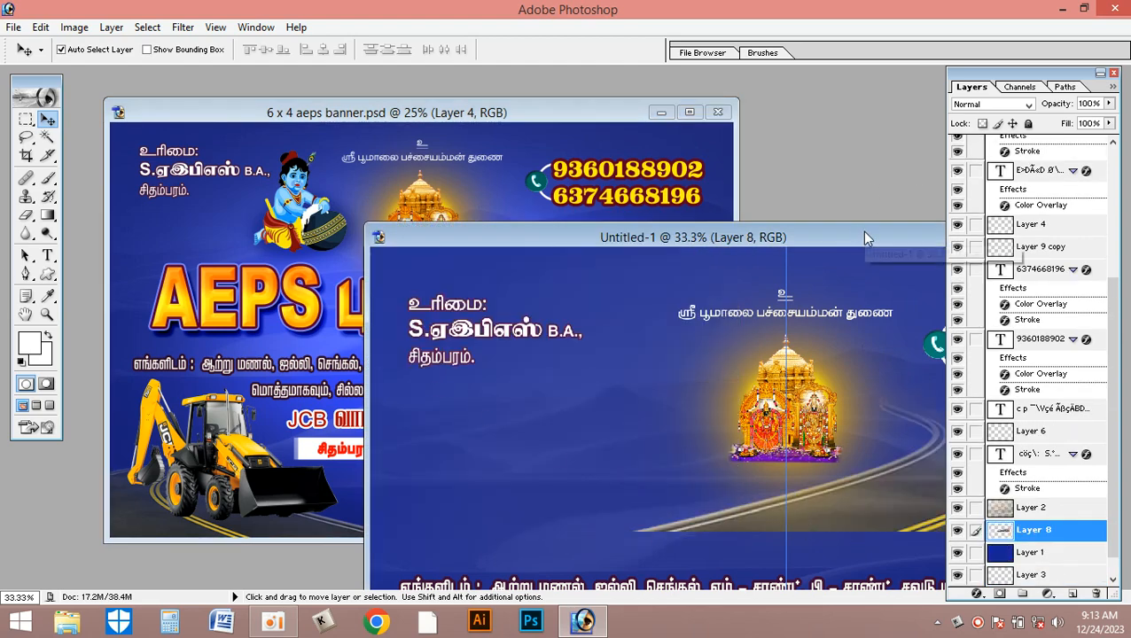
- Place the road artwork in the new banner's lower right corner and bring its layer to the front of the stack
double_click(859, 236)
key("ctrl+0")
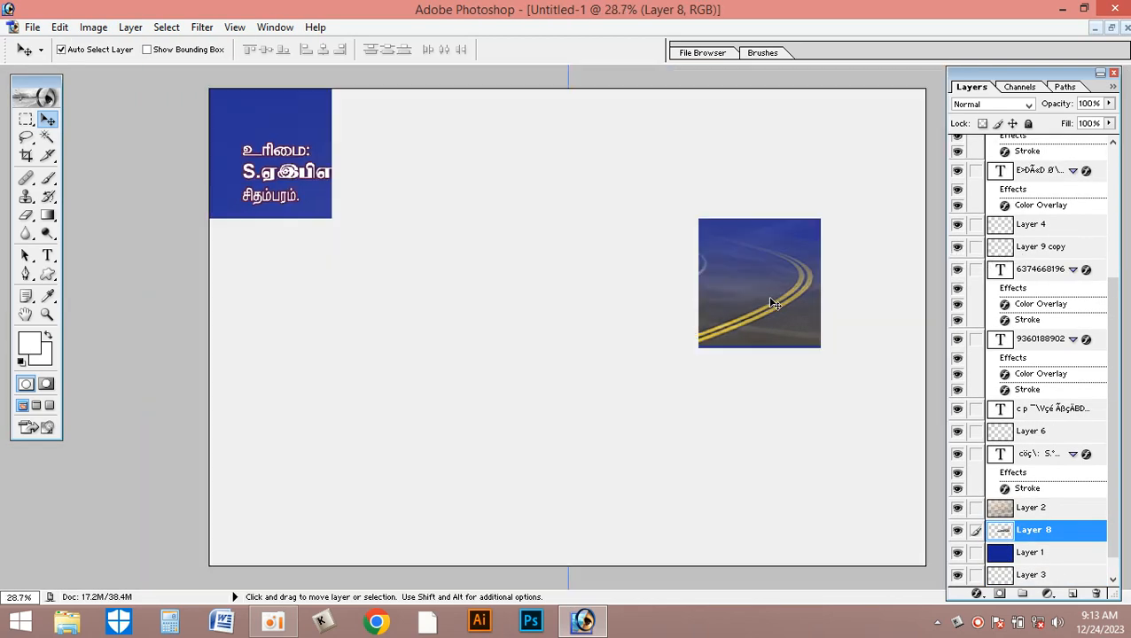
left_click_drag(790, 317, 903, 519)
key("ctrl+shift+bracketright")
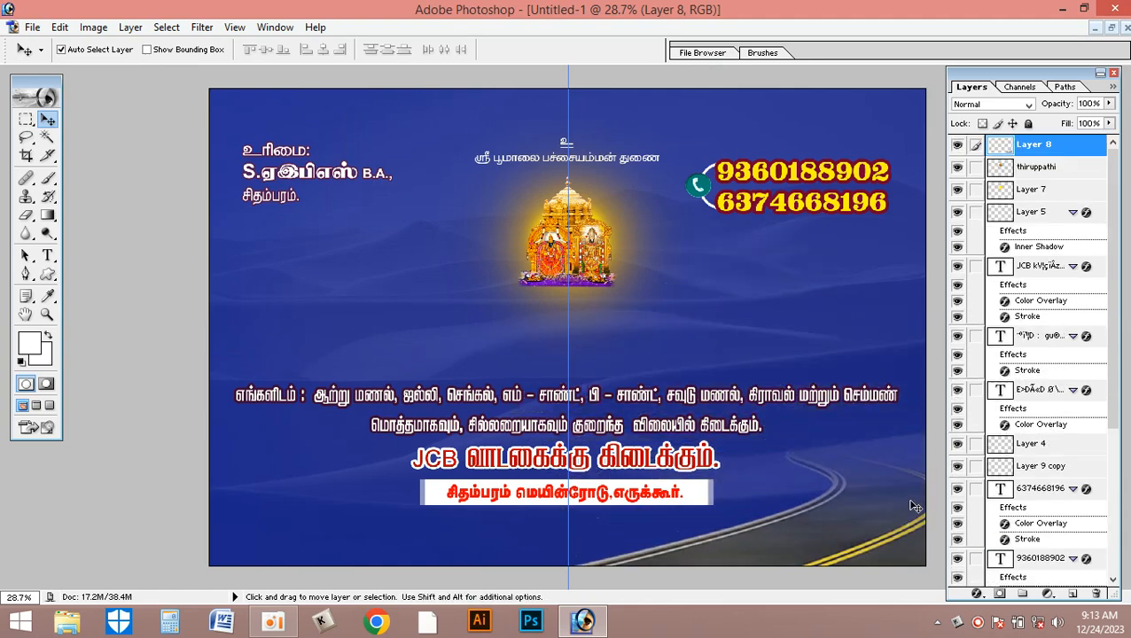
mouse_move(880, 527)
left_mouse_down()
mouse_move(877, 506)
mouse_move(872, 518)
left_mouse_up()
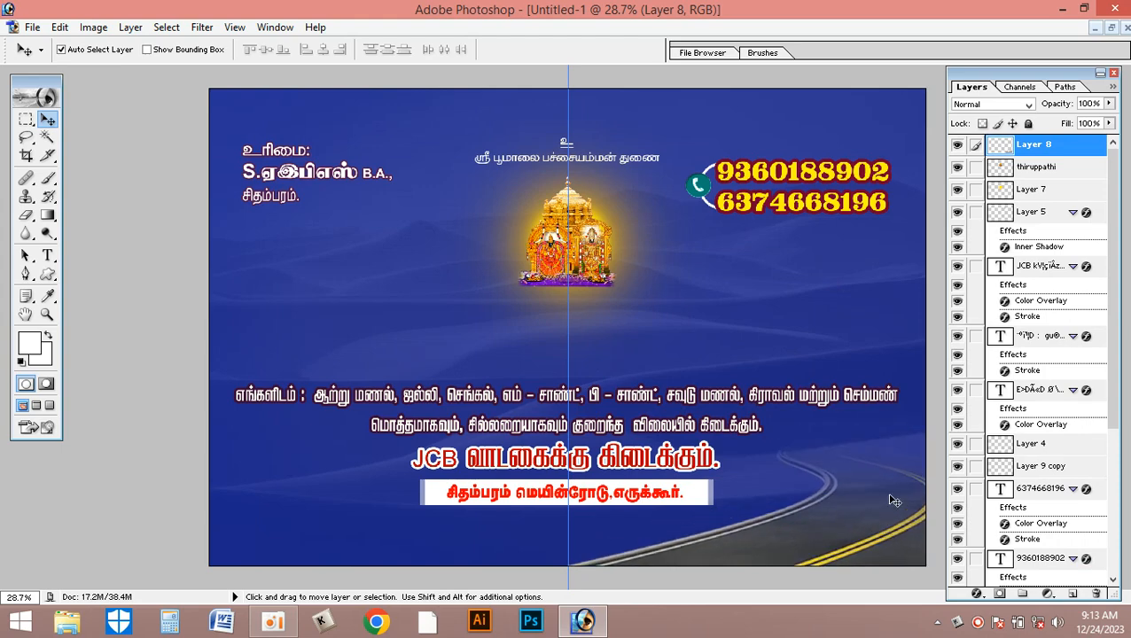
- Duplicate the road artwork, flip the copy horizontally and place it in the banner's lower left corner as a mirror image
key("ctrl+j")
key("ctrl+t")
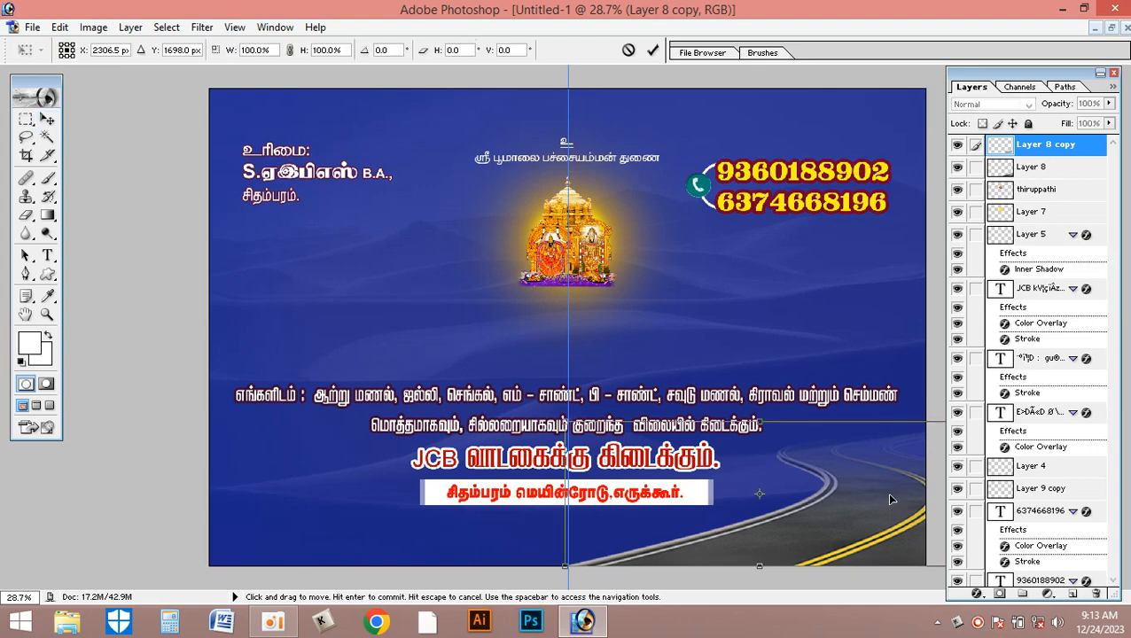
right_click(865, 502)
left_click(922, 472)
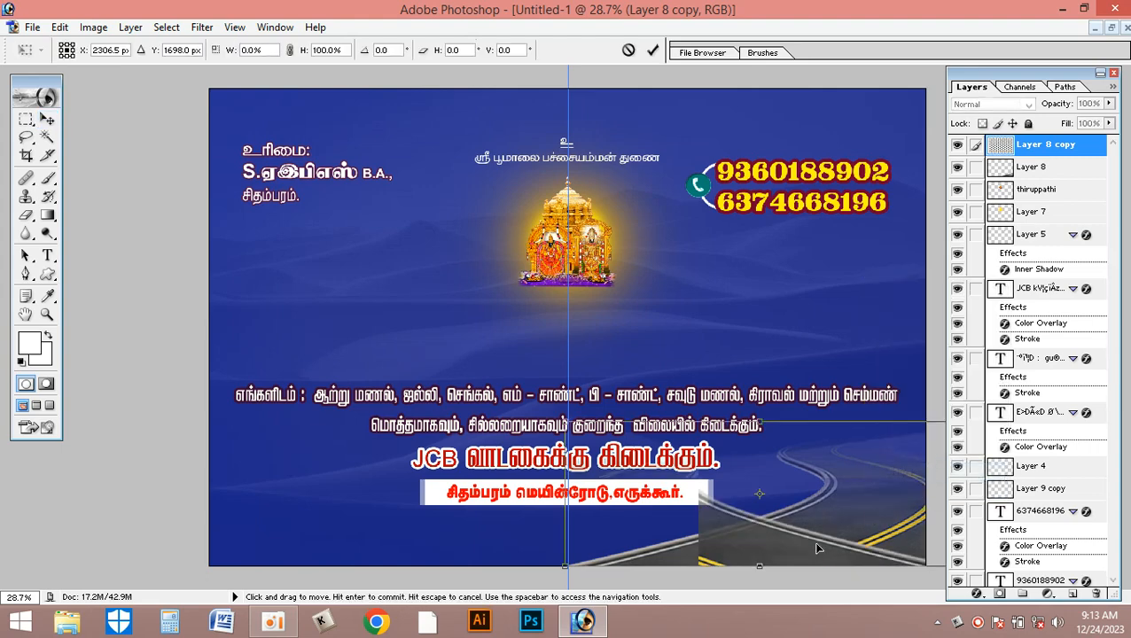
key("Return")
left_click_drag(763, 552, 406, 546)
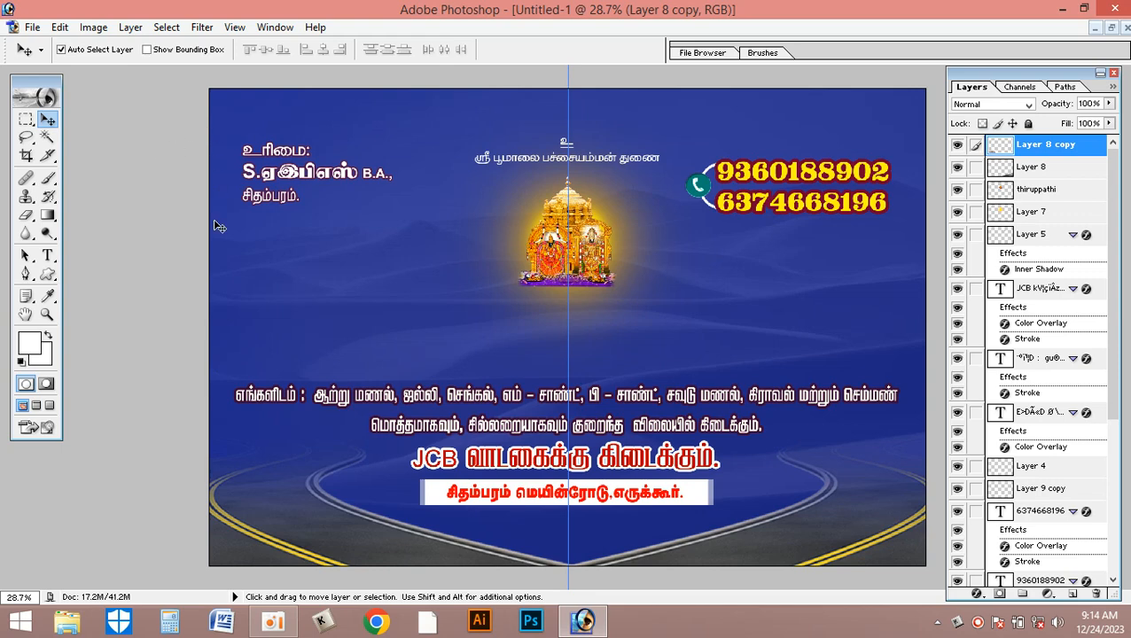
- Add a vertical guide at 5 mm and activate the Rectangular Marquee tool
left_click(234, 27)
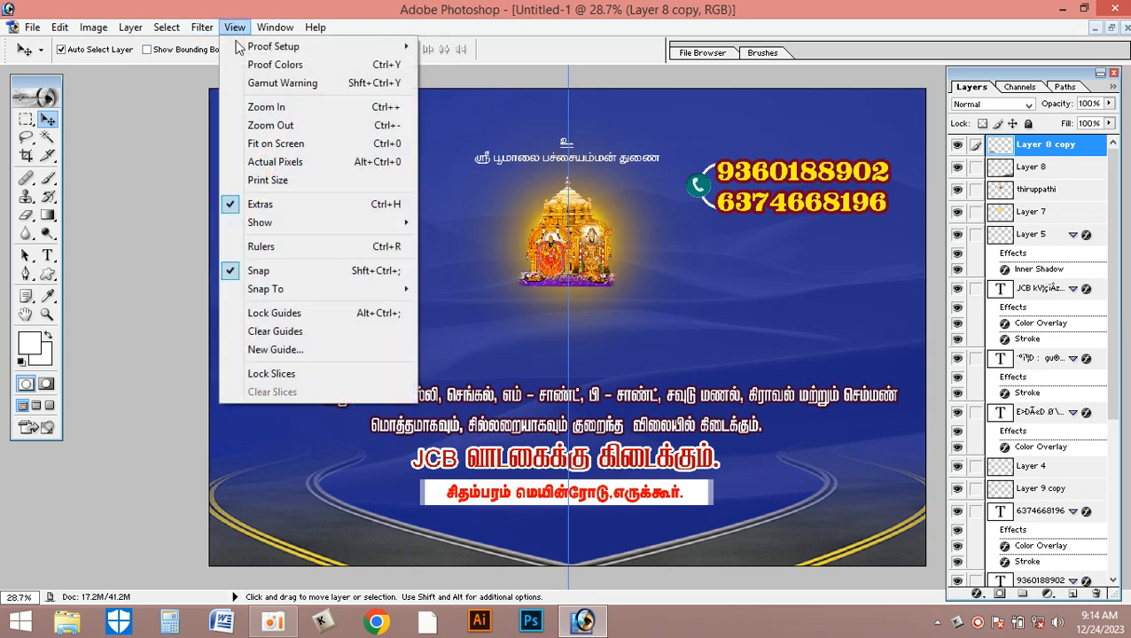
left_click(284, 351)
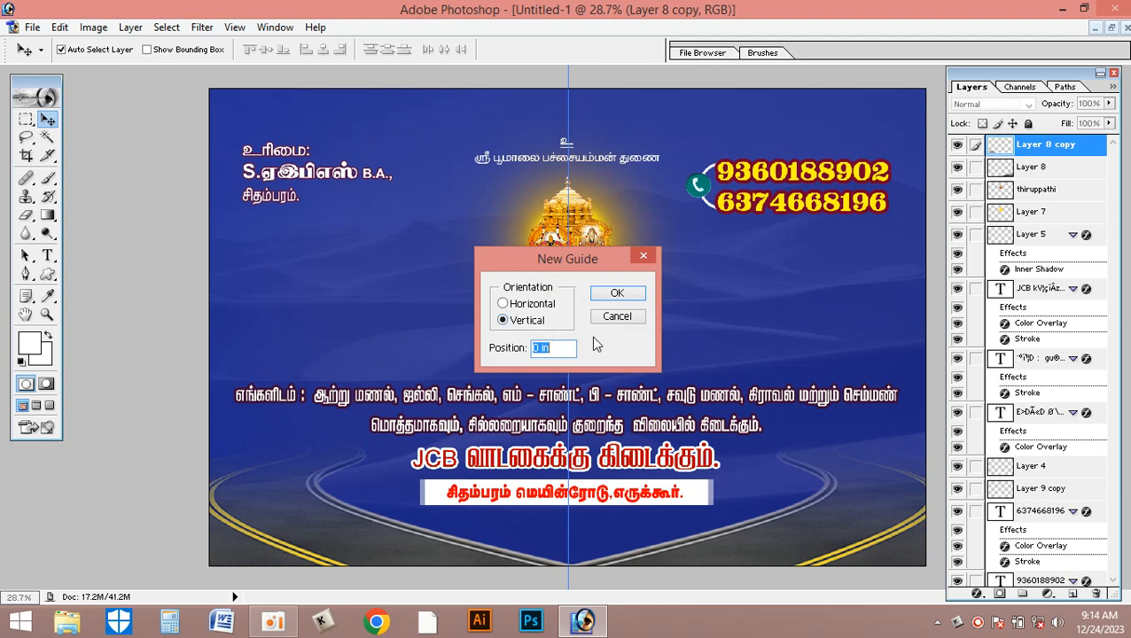
type("5mm")
key("Return")
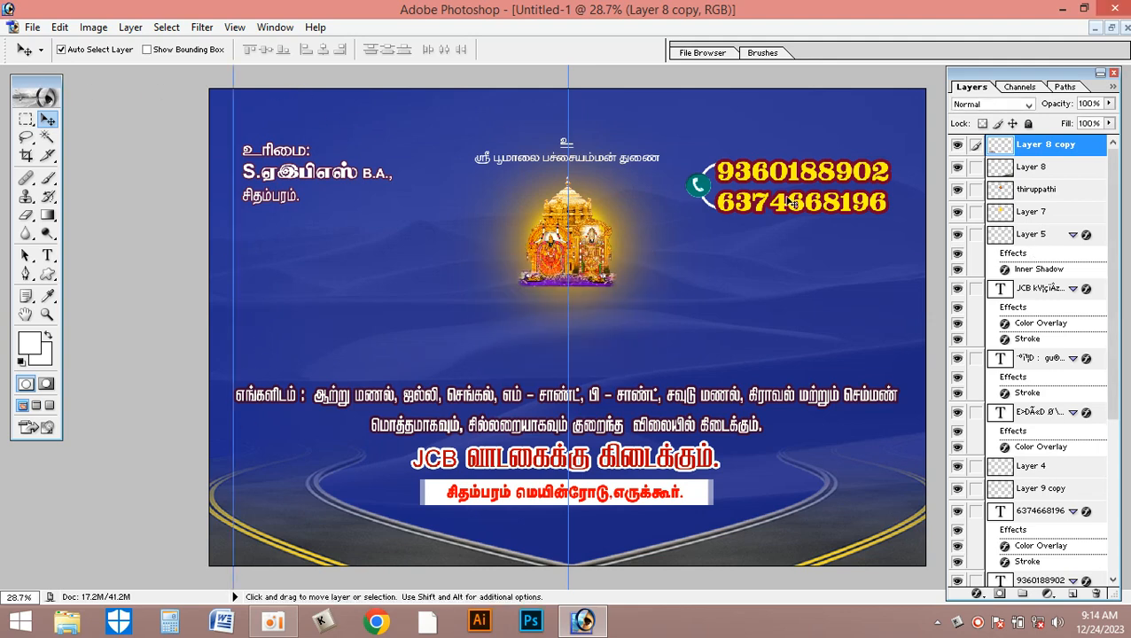
left_click(26, 119)
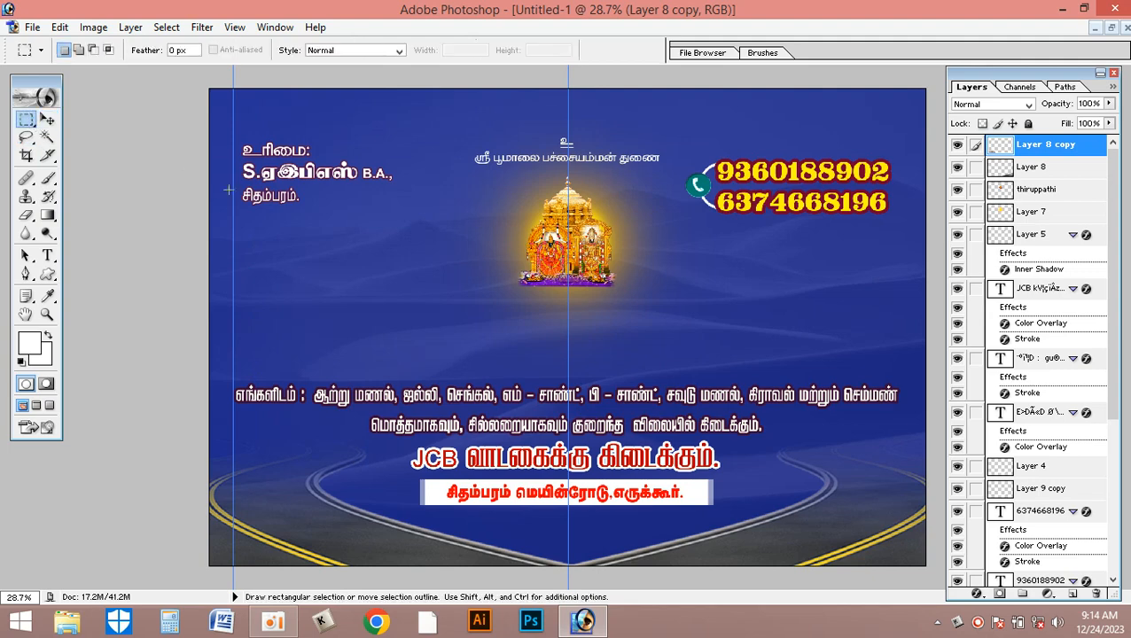
left_click(235, 28)
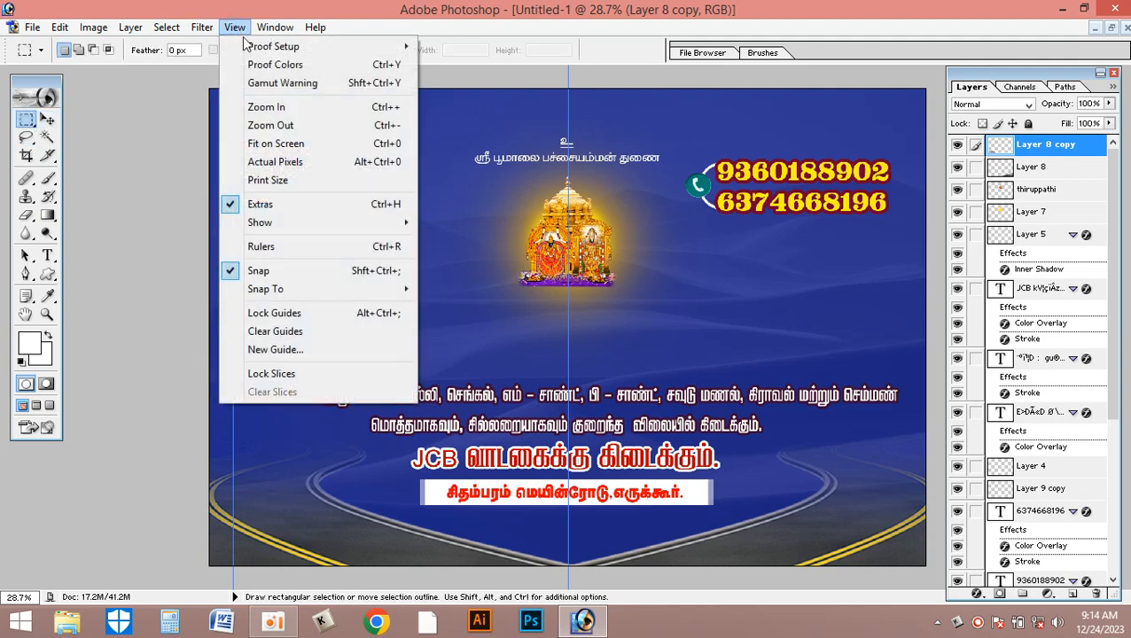
left_click(290, 351)
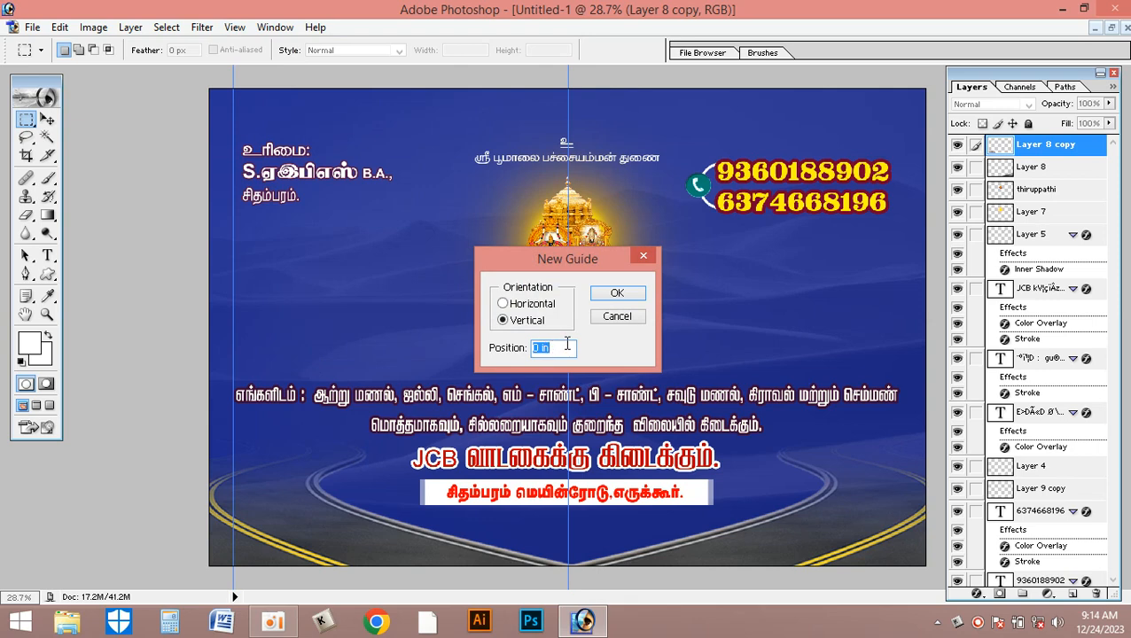
left_click(624, 324)
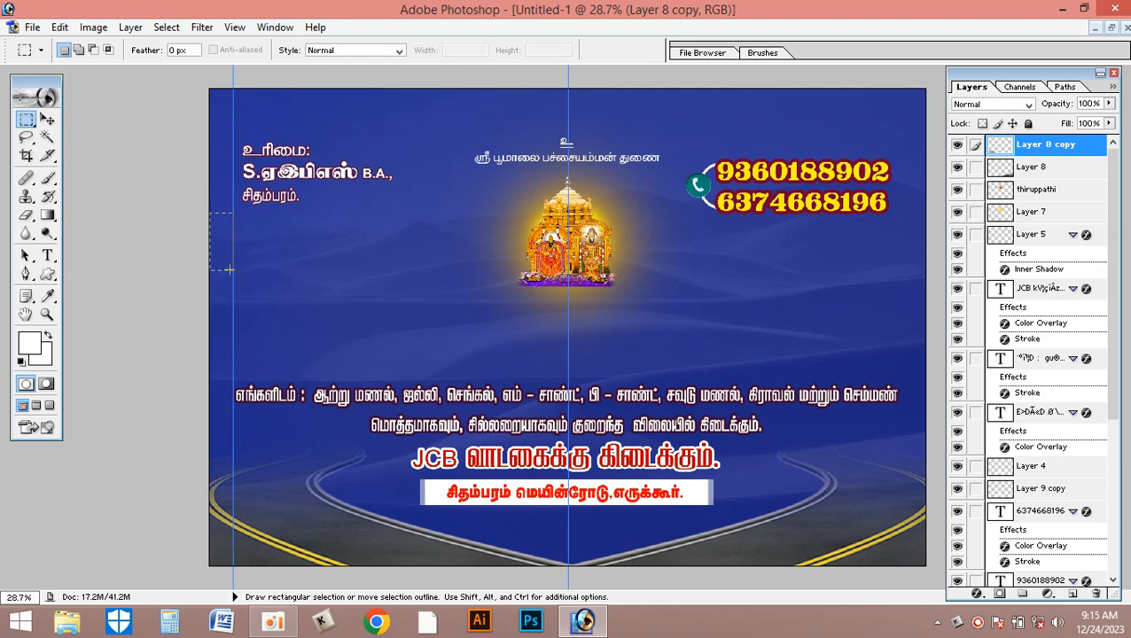
- Create a white-filled rectangle on a new layer, spanning the strip between the banner's left edge and the 5 mm guide
left_click_drag(230, 269, 210, 213)
key("ctrl+shift+n")
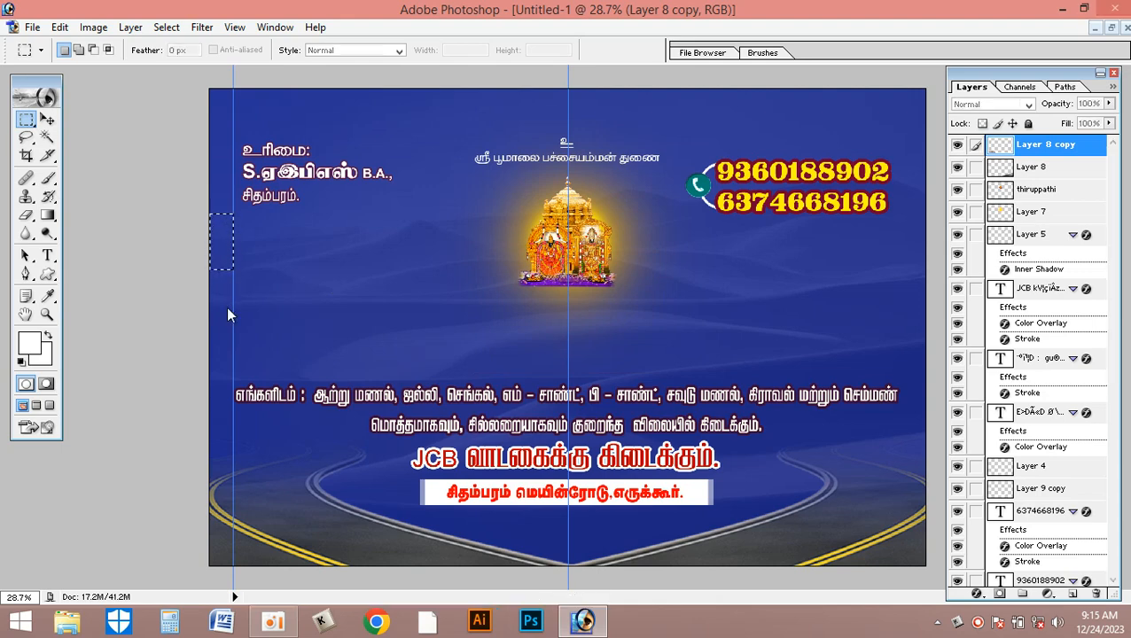
key("Return")
key("alt+BackSpace")
key("ctrl+d")
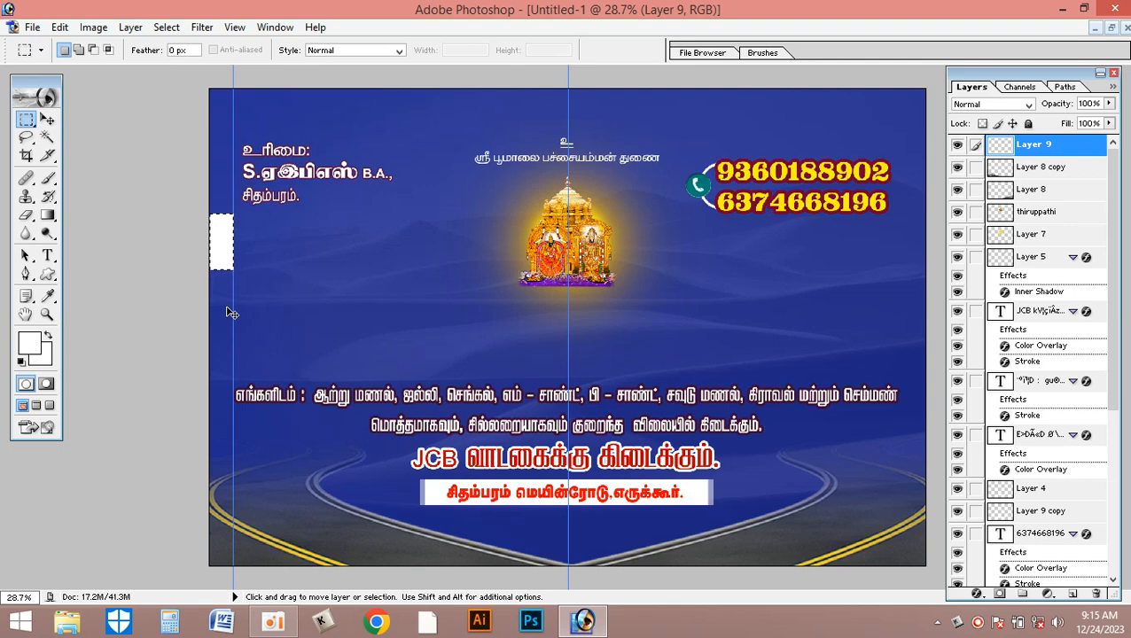
- Move the white block flush with the banner's right edge, show the rulers and place a vertical guide along the block's inner side
key("v")
left_click_drag(222, 263, 919, 331)
key("ctrl+r")
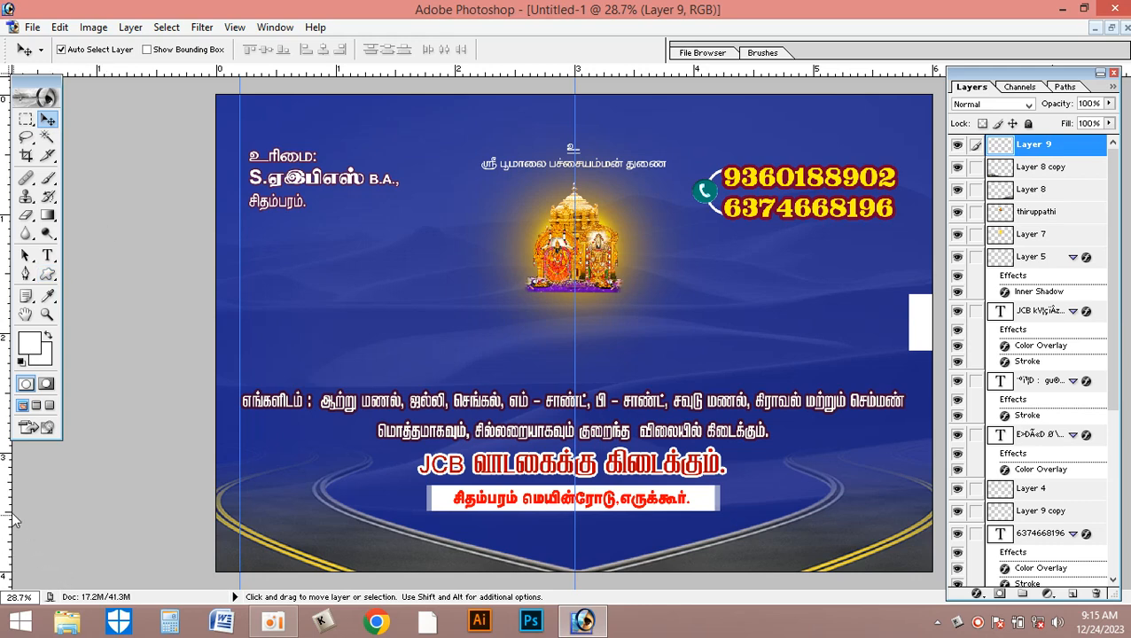
left_click_drag(899, 510, 910, 506)
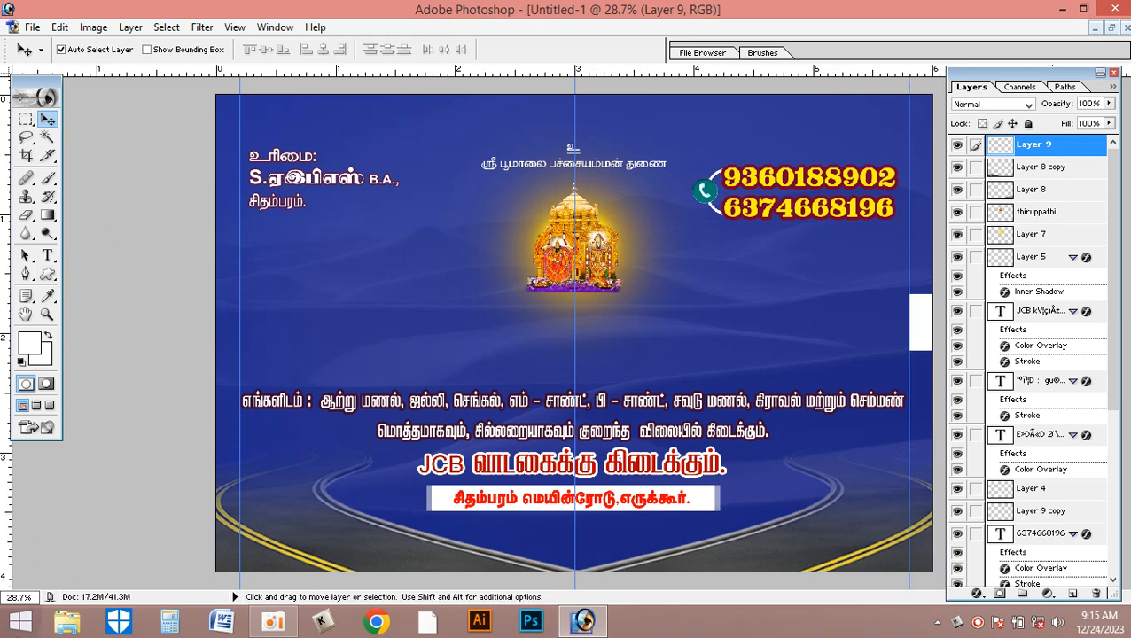
- Move the white block to the banner's top edge near the right corner and rotate it 90° counterclockwise
left_click_drag(926, 337, 890, 123)
key("ctrl+t")
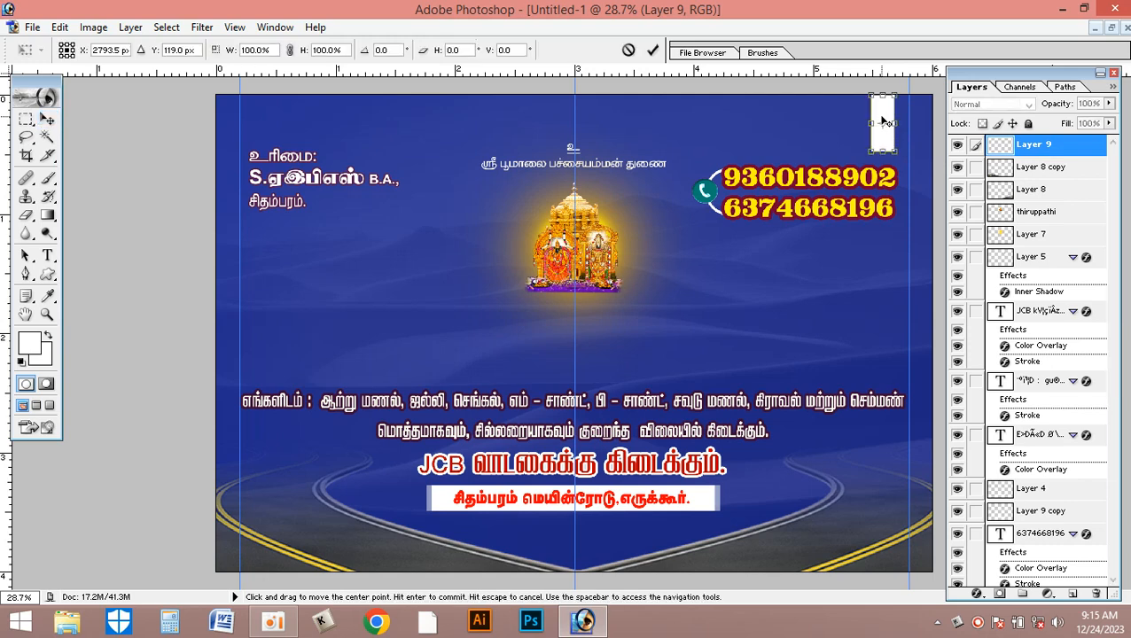
right_click(887, 109)
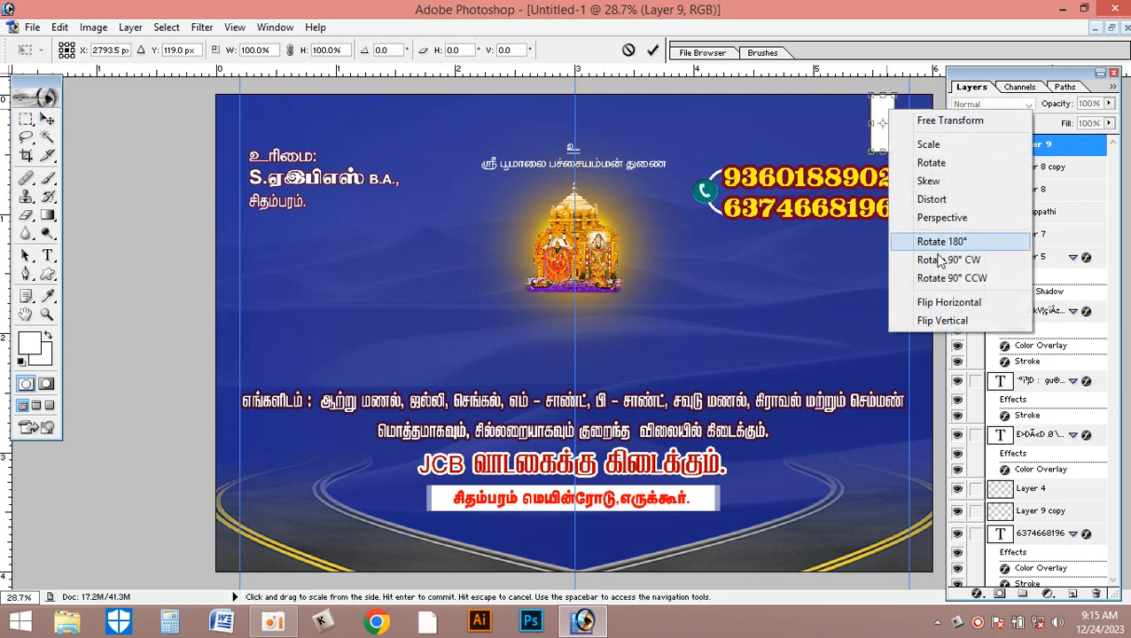
left_click(964, 281)
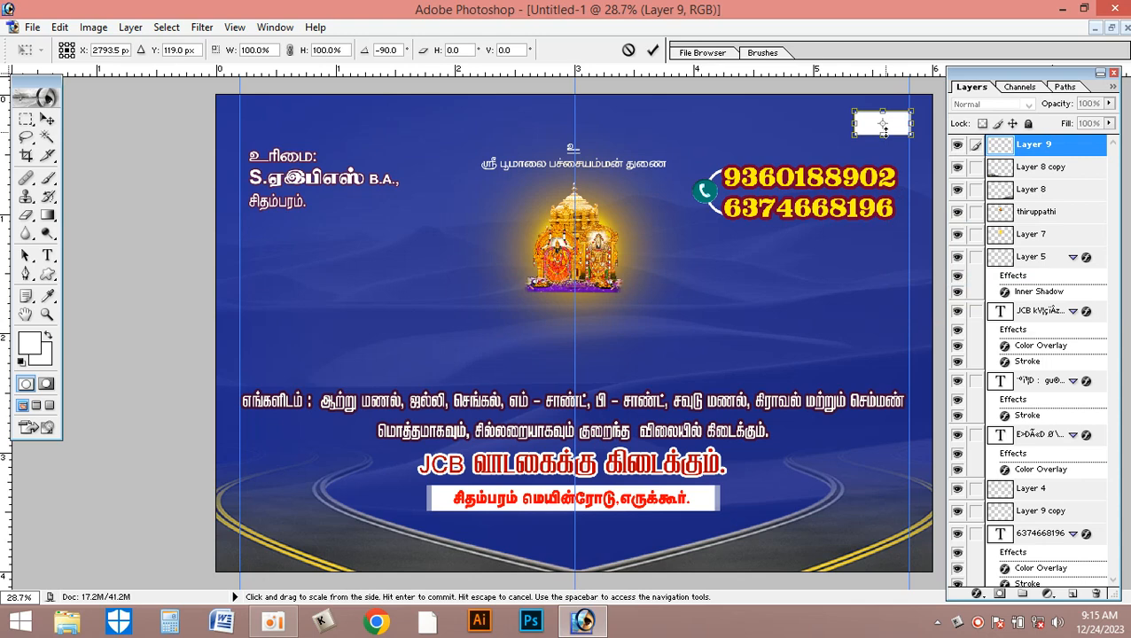
key("Return")
- Place horizontal margin guides one block thickness inside the top and bottom edges, using the white block as a gauge, and delete its layer
key("v")
left_click_drag(858, 122, 850, 559)
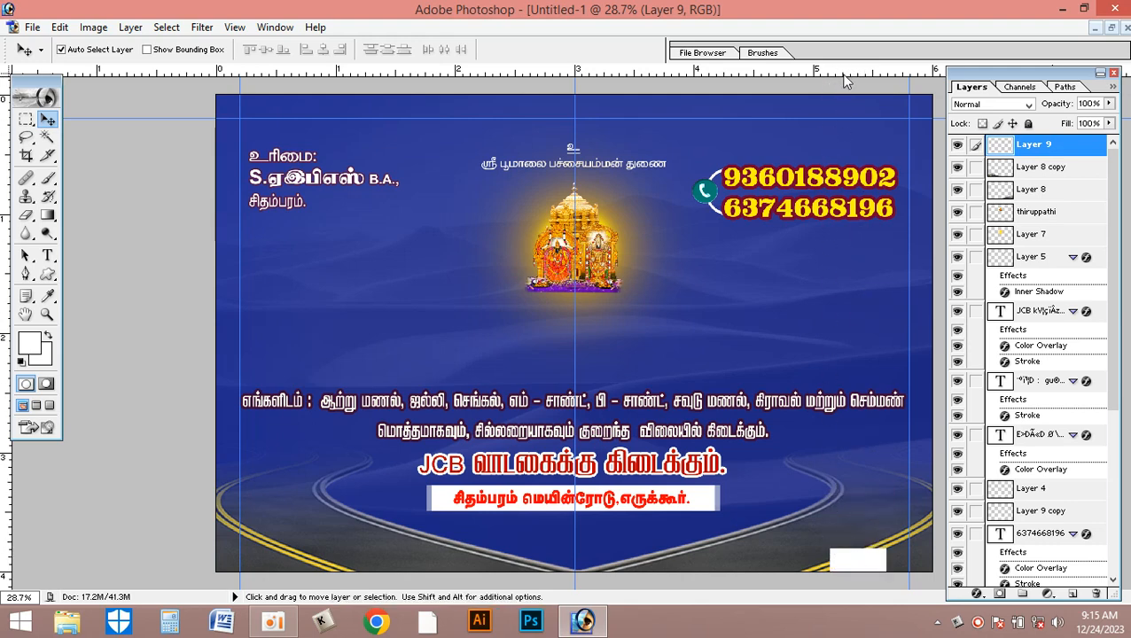
left_click_drag(845, 330, 844, 549)
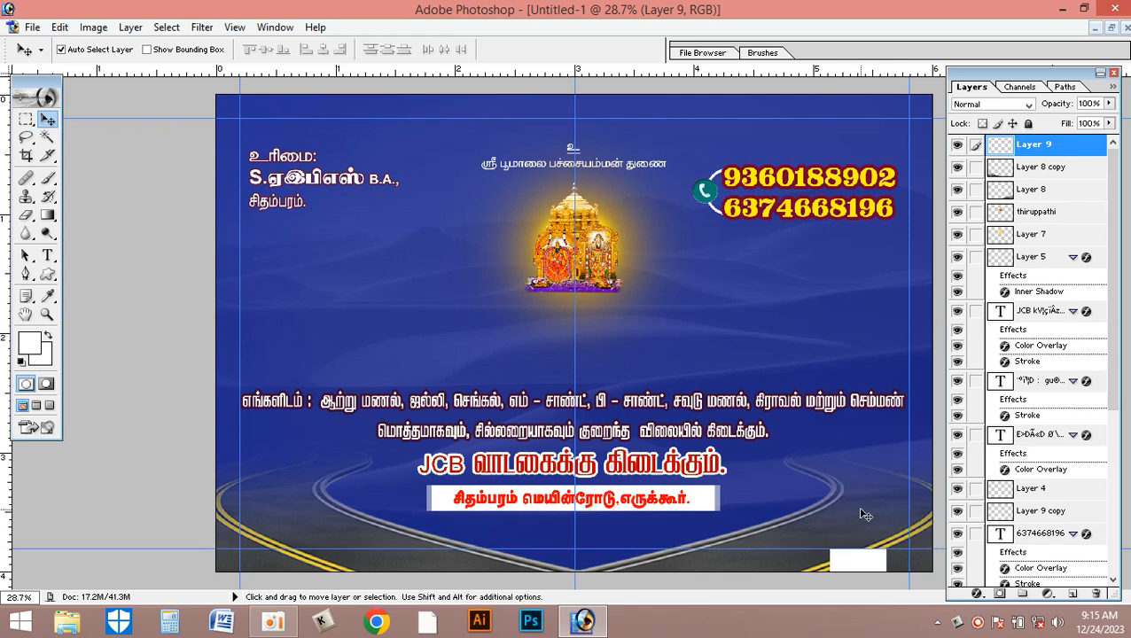
left_click(1097, 594)
key("Return")
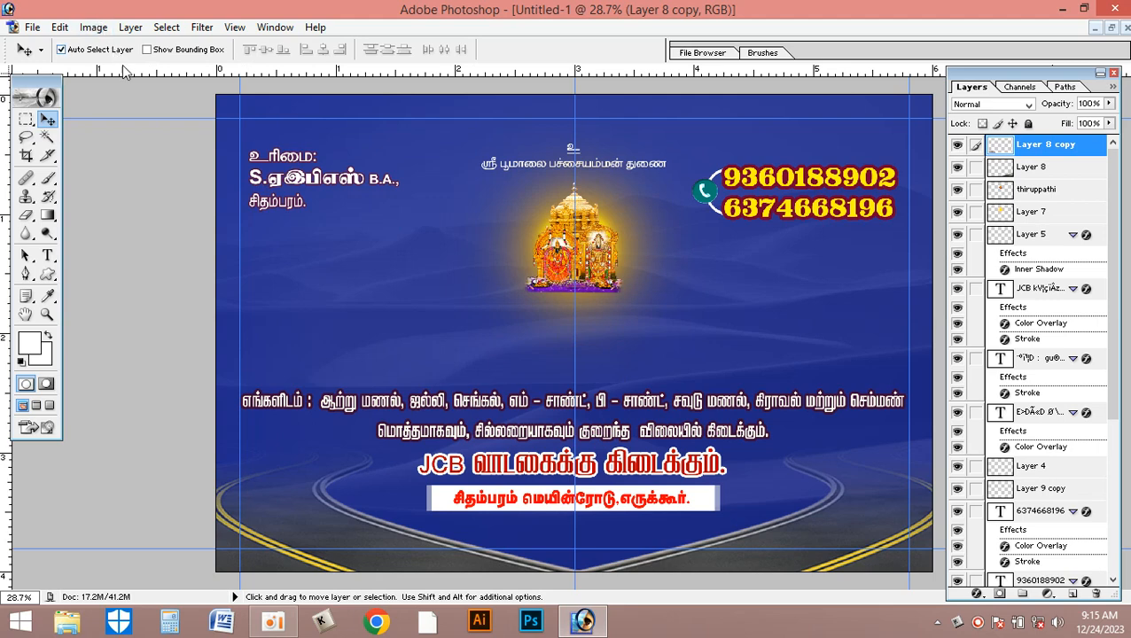
- Copy the Krishna figure and its pot from the original banner into the new document, between the owner text and the temple
left_click(1111, 28)
left_click(273, 300)
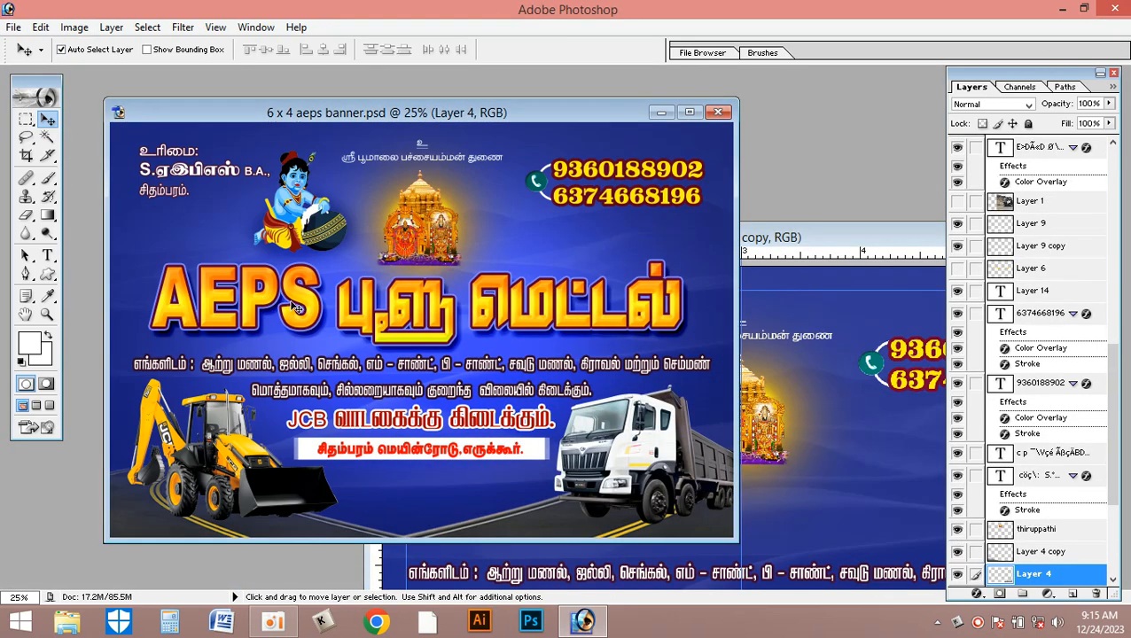
left_click(855, 427)
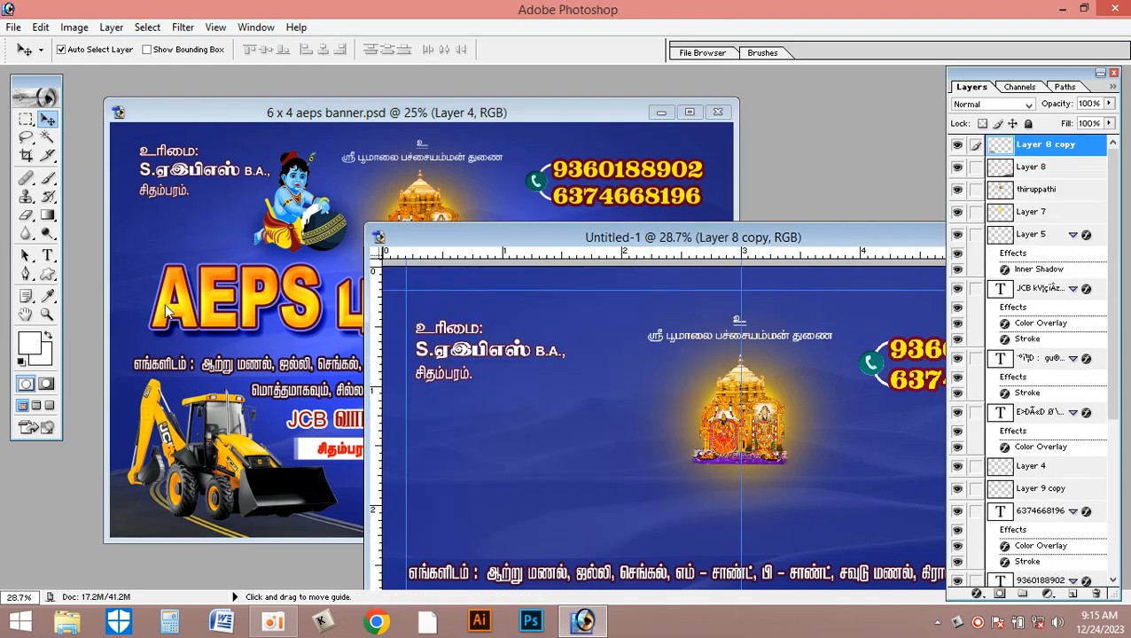
left_click(299, 225)
left_click_drag(298, 226, 625, 414)
left_click(196, 314)
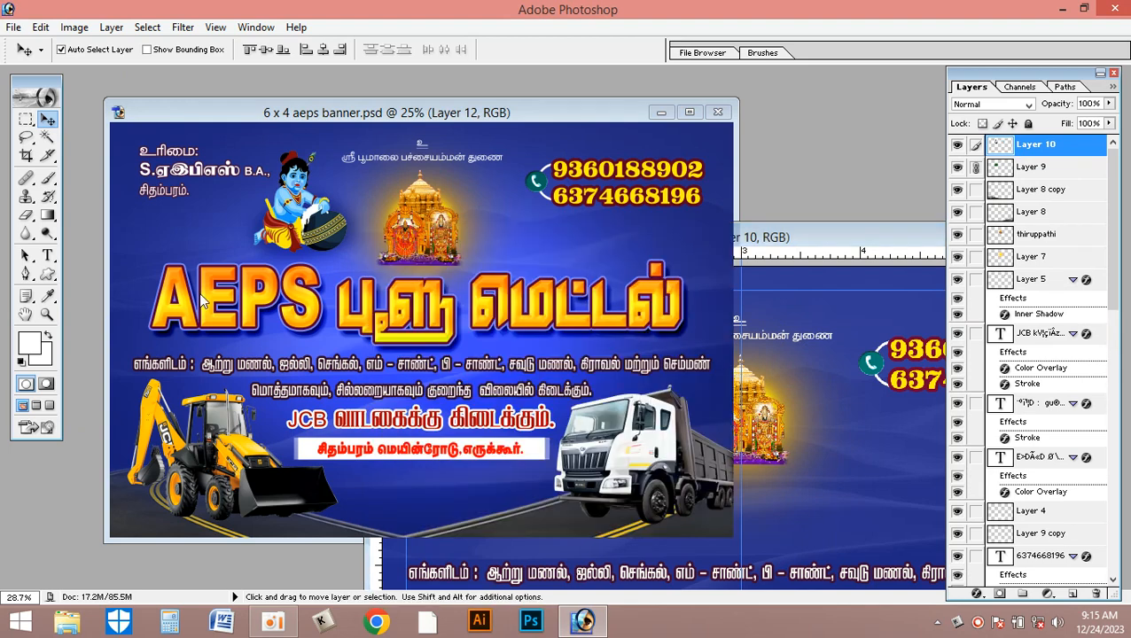
left_click(847, 409)
double_click(873, 235)
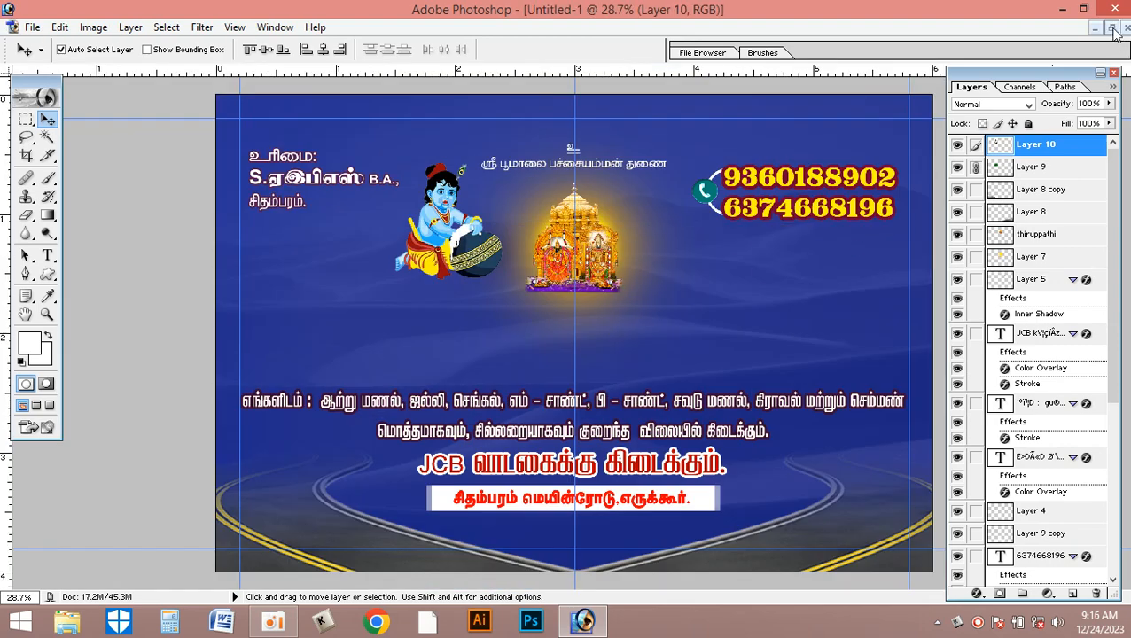
- Pull the gold AEPS title text off its backing in the original banner and copy it into the new document
left_click(1113, 29)
left_click(263, 292)
left_click_drag(263, 292, 271, 351)
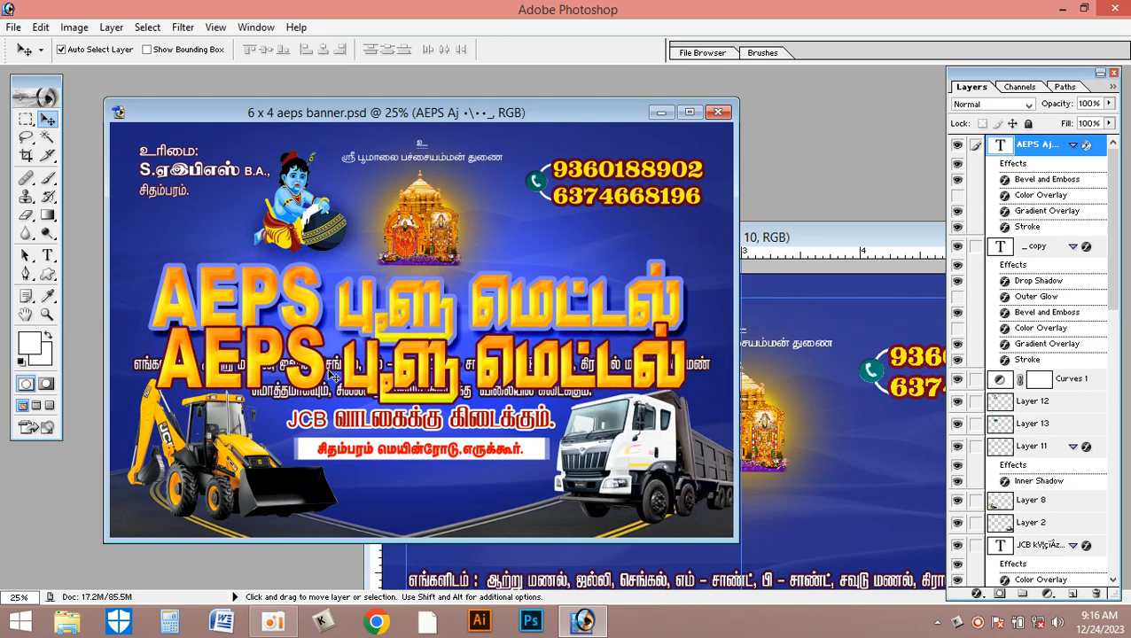
left_click_drag(350, 366, 859, 448)
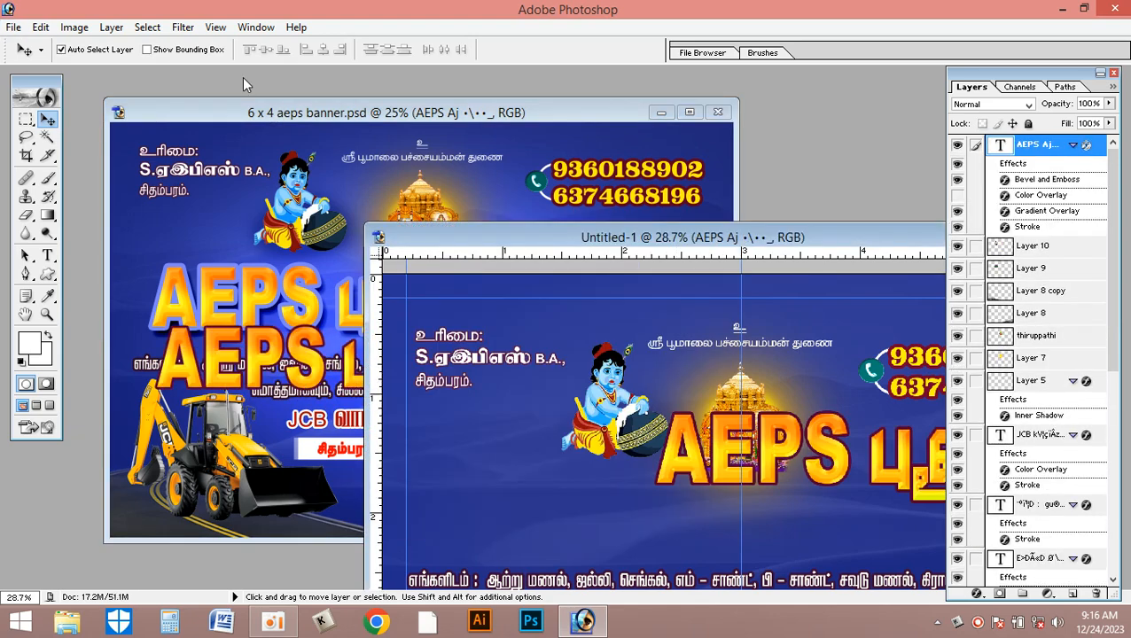
- Maximize the new document and move the gold AEPS title up across the upper part of the banner
double_click(854, 238)
left_click_drag(671, 270, 470, 224)
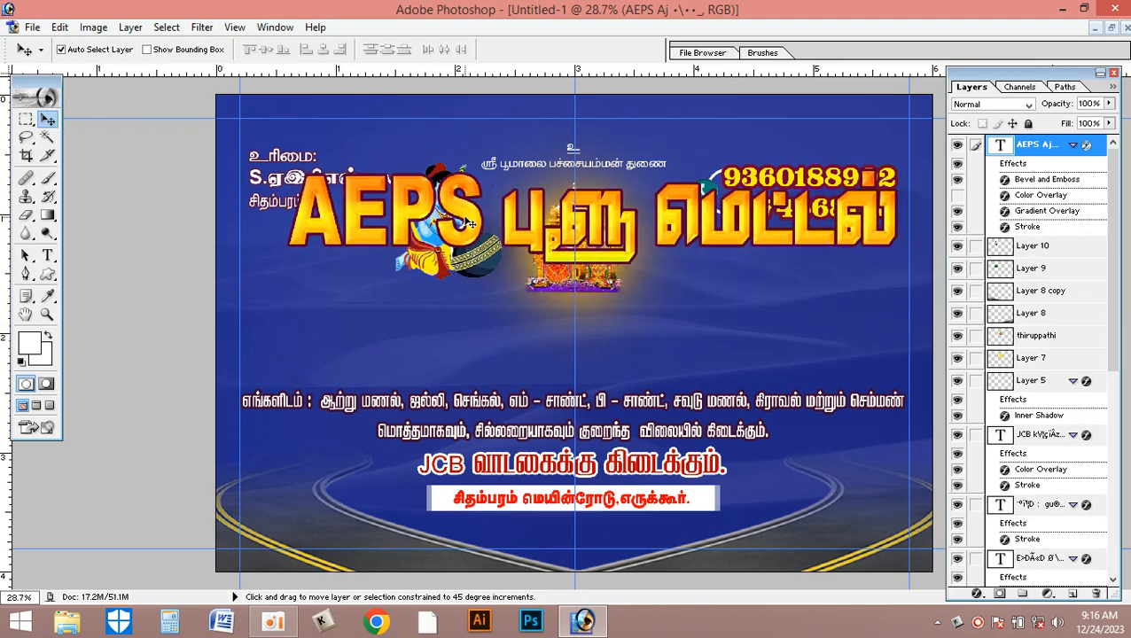
- Add a new text layer reading "aeps" in the empty area below the gold title, in Arial at 15.29 pt
key("ctrl+plus")
key("ctrl+plus")
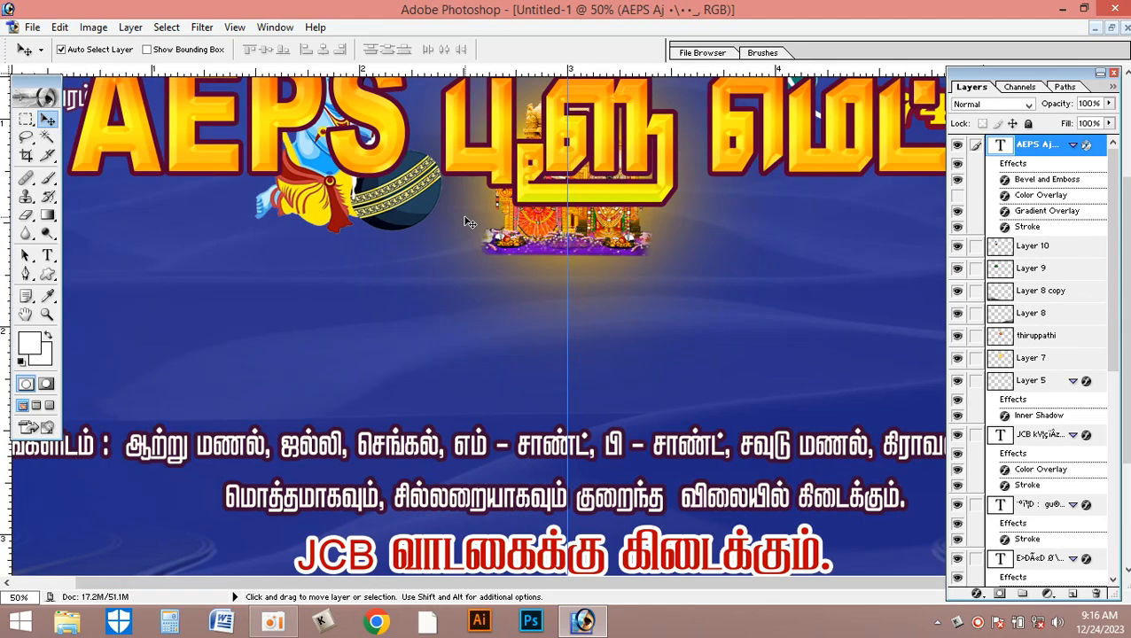
key("ctrl+plus")
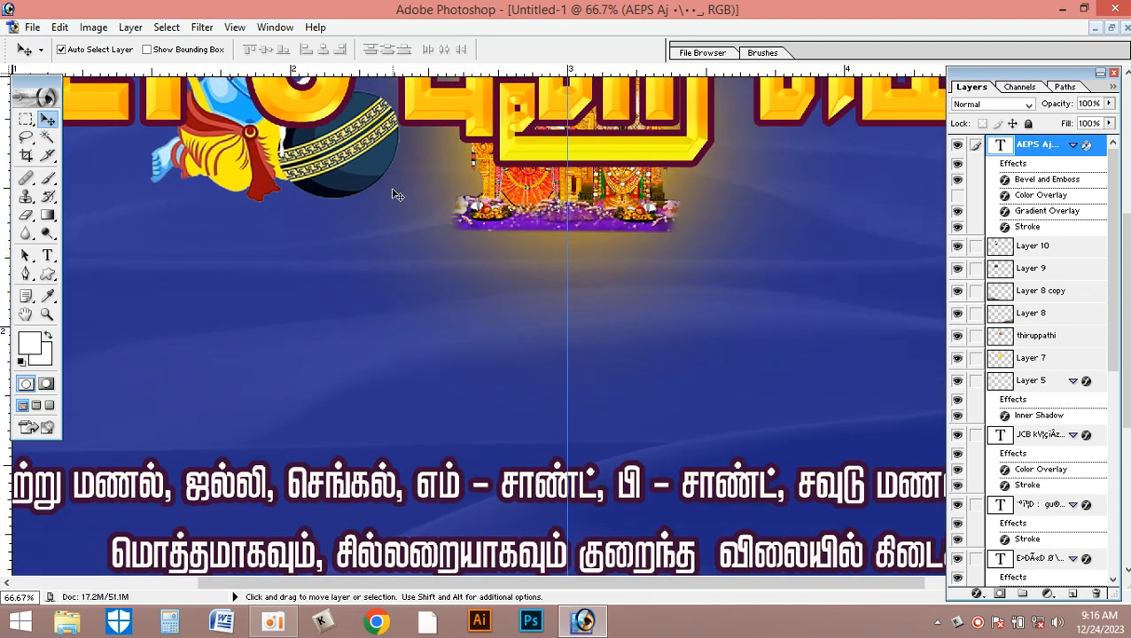
left_click_drag(582, 308, 612, 437)
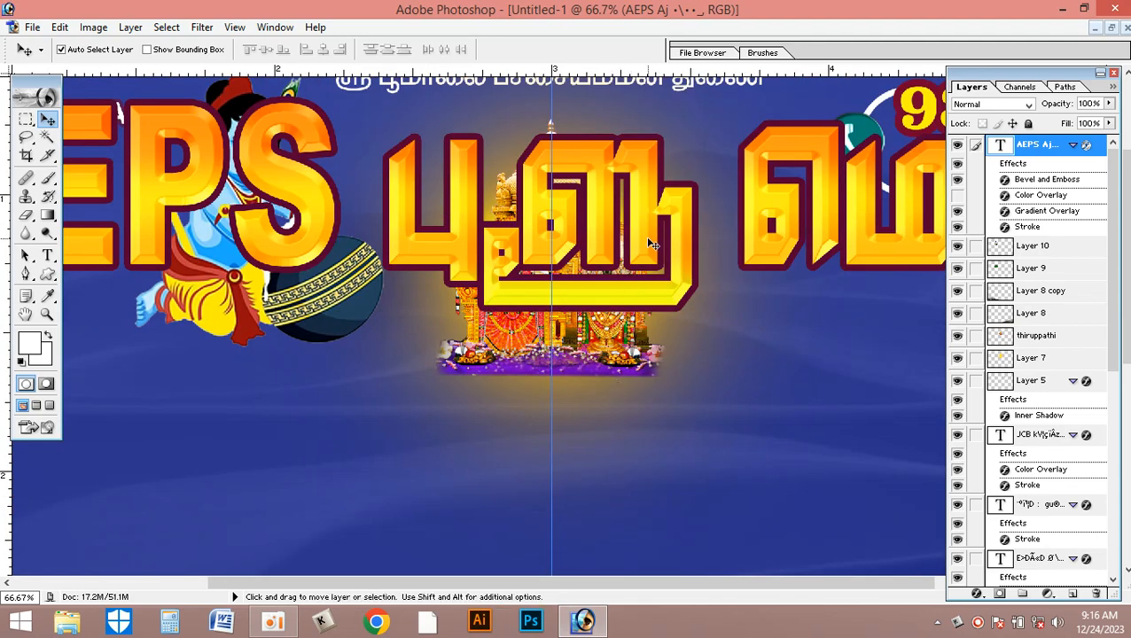
left_click(47, 255)
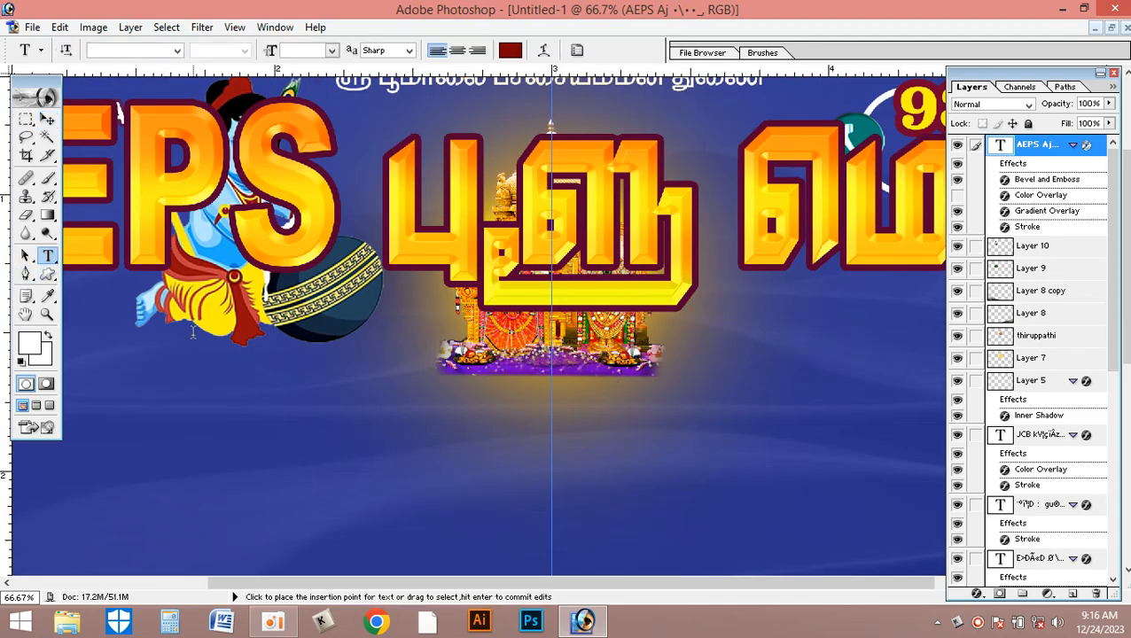
left_click(182, 440)
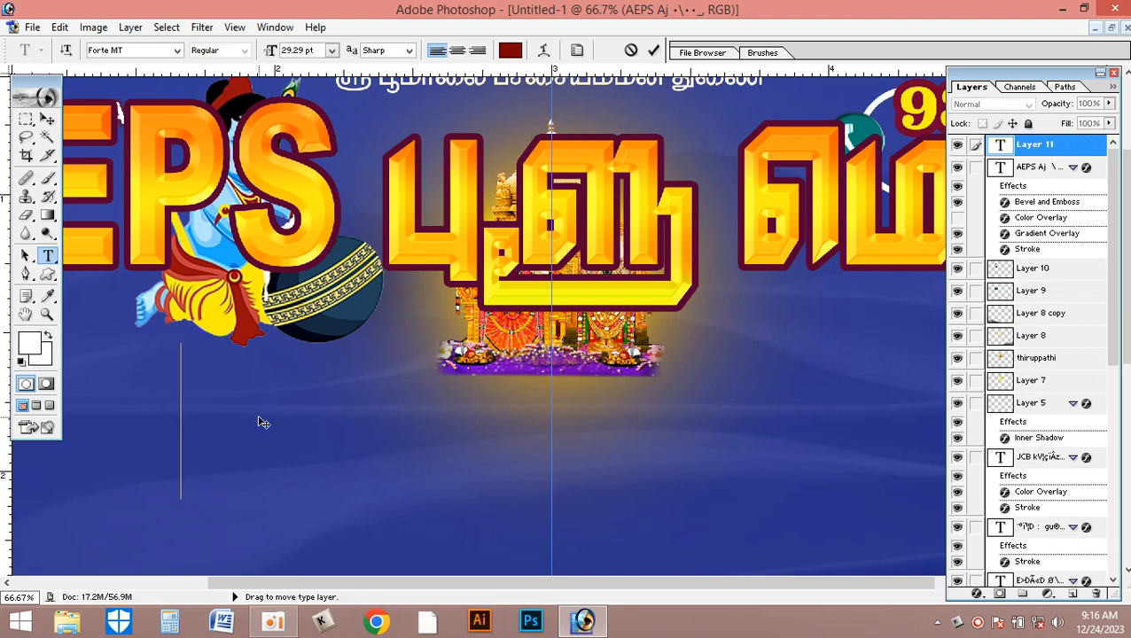
key("ctrl+shift+comma")
key("ctrl+shift+comma")
key("ctrl+shift+comma")
key("ctrl+shift+comma")
key("ctrl+shift+comma")
key("ctrl+shift+comma")
key("ctrl+shift+comma")
key("ctrl+shift+comma")
key("ctrl+shift+comma")
key("ctrl+shift+comma")
key("ctrl+shift+comma")
key("ctrl+shift+period")
key("ctrl+shift+period")
left_click(135, 51)
type("Arial")
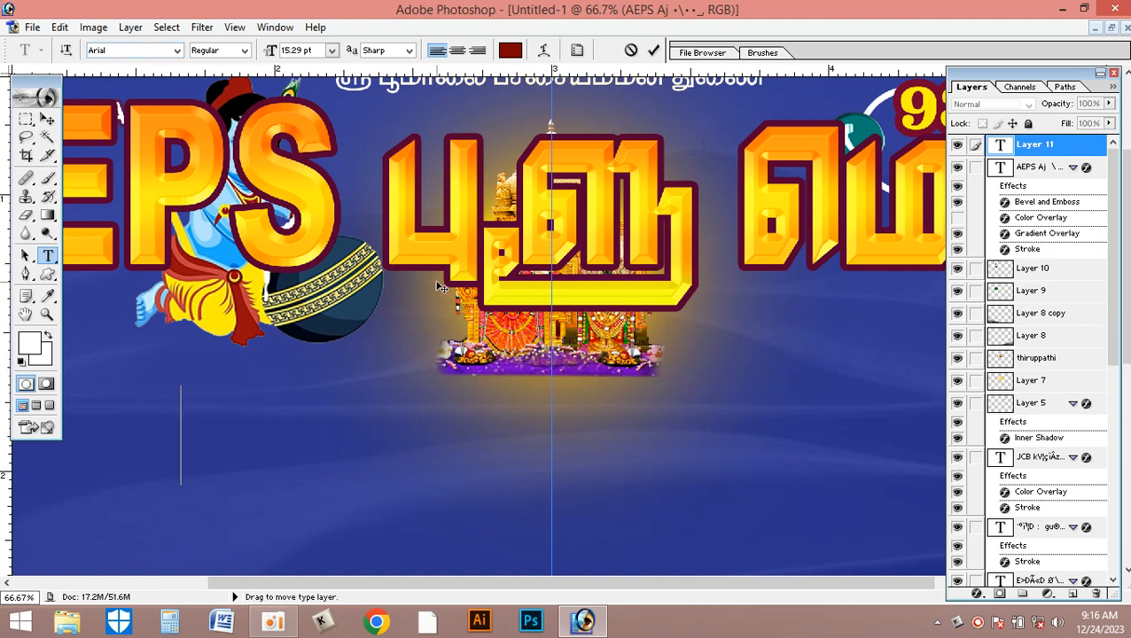
type("aeps")
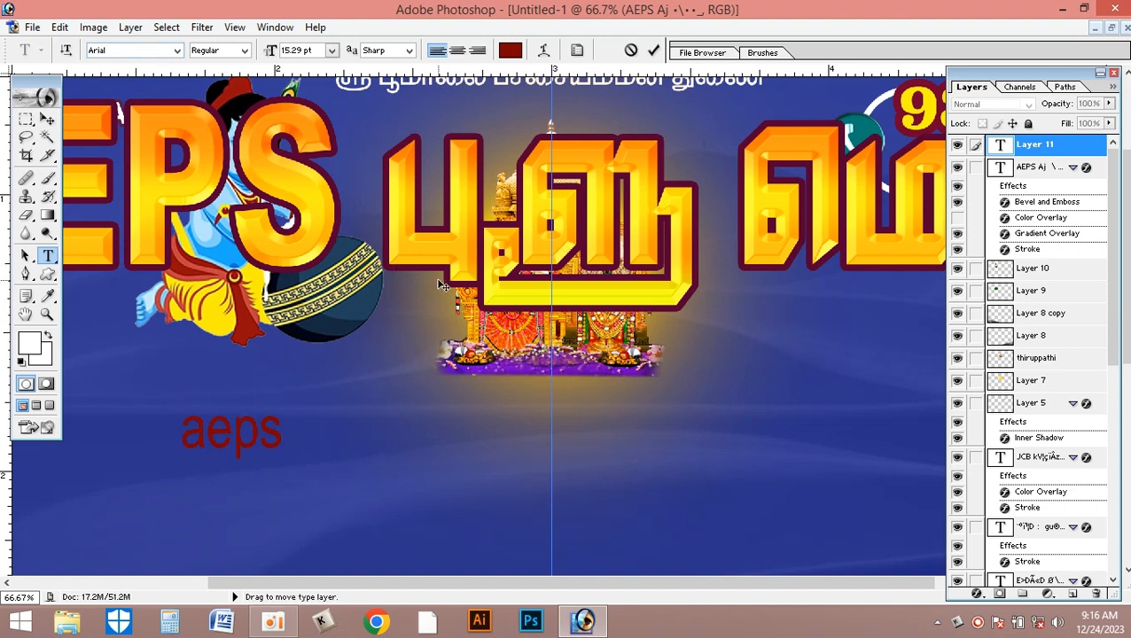
- Format the new aeps text as All Caps in the Black style of Arial and commit it
key("ctrl+a")
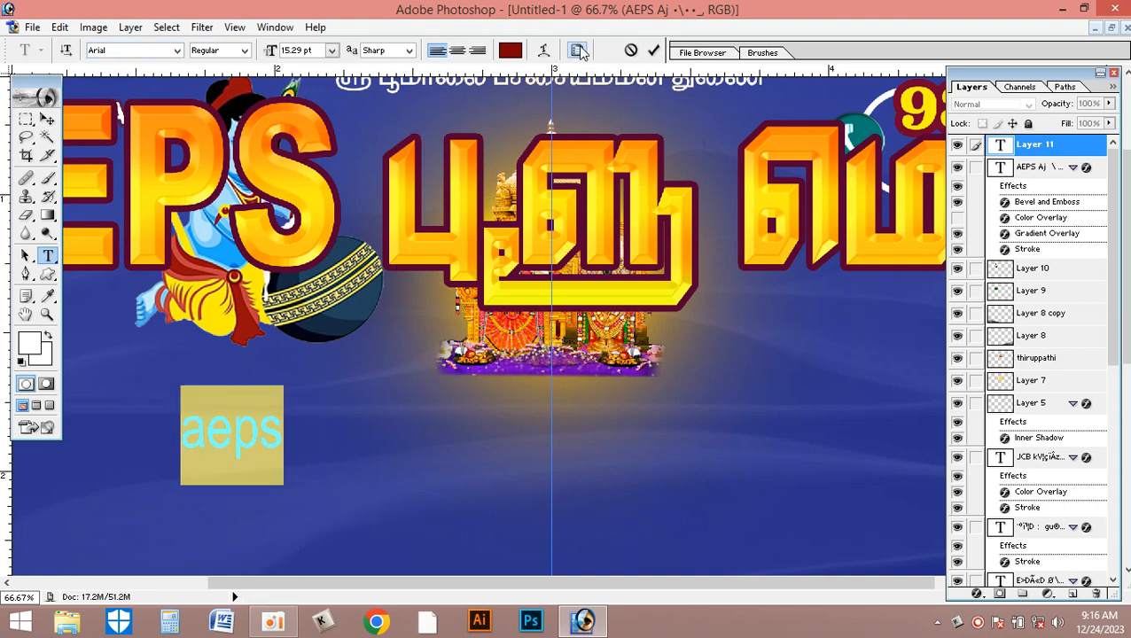
left_click(577, 51)
left_click(551, 219)
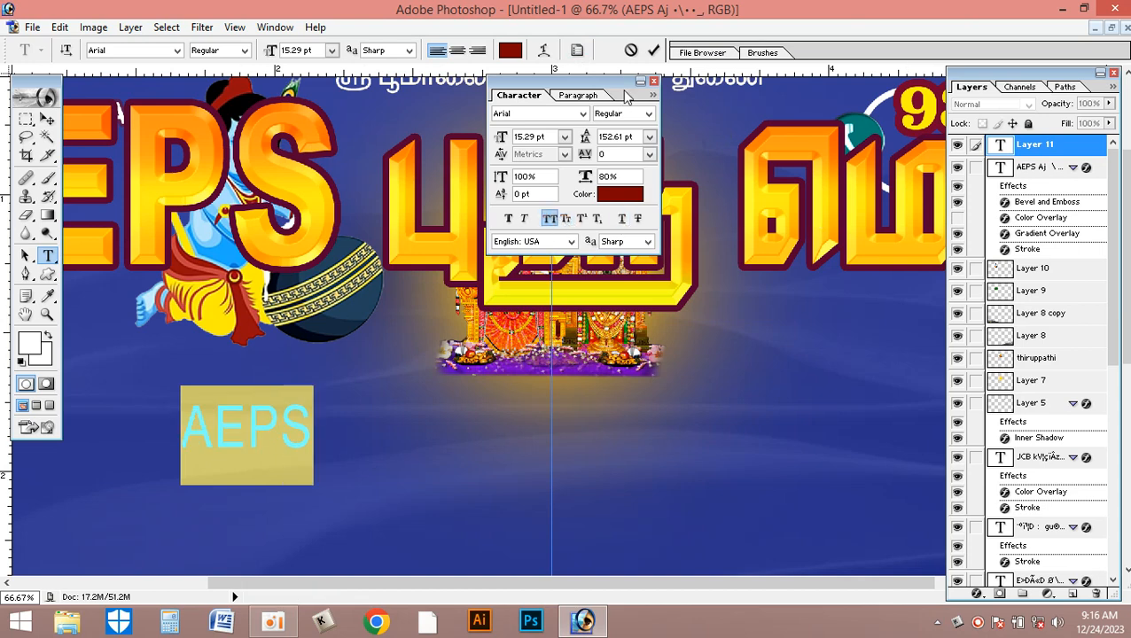
left_click(650, 114)
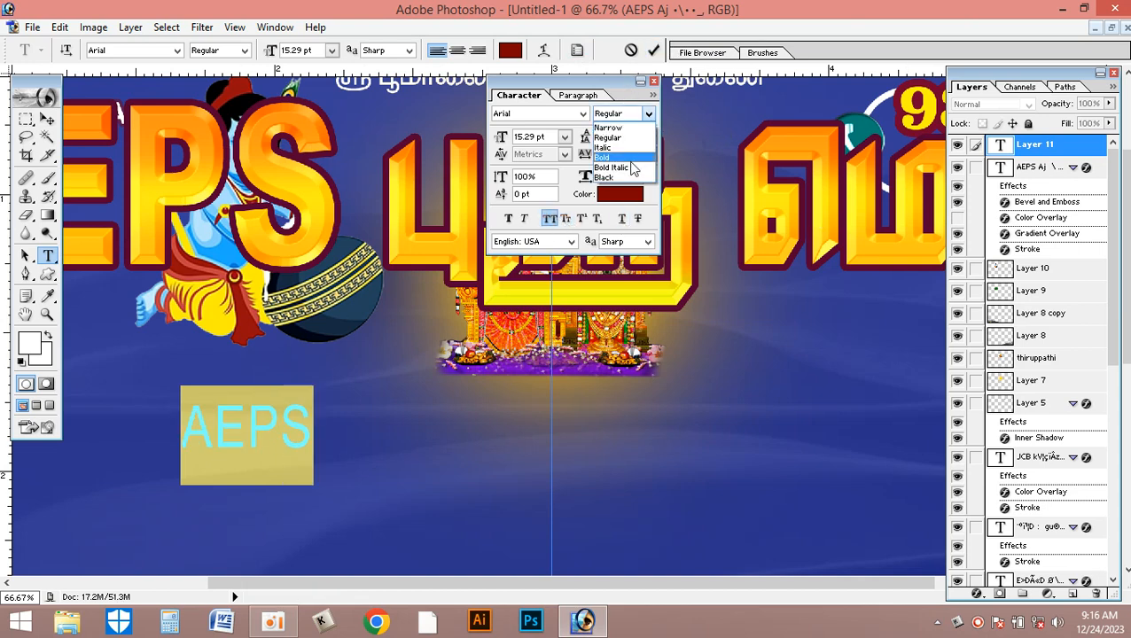
left_click(612, 177)
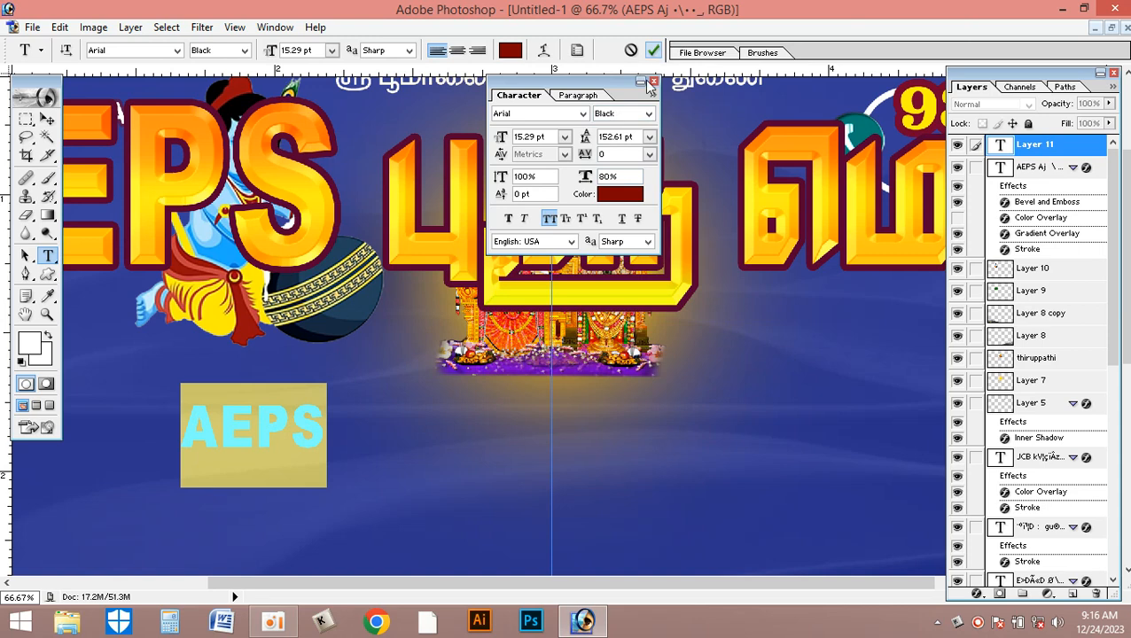
left_click(654, 50)
left_click(655, 81)
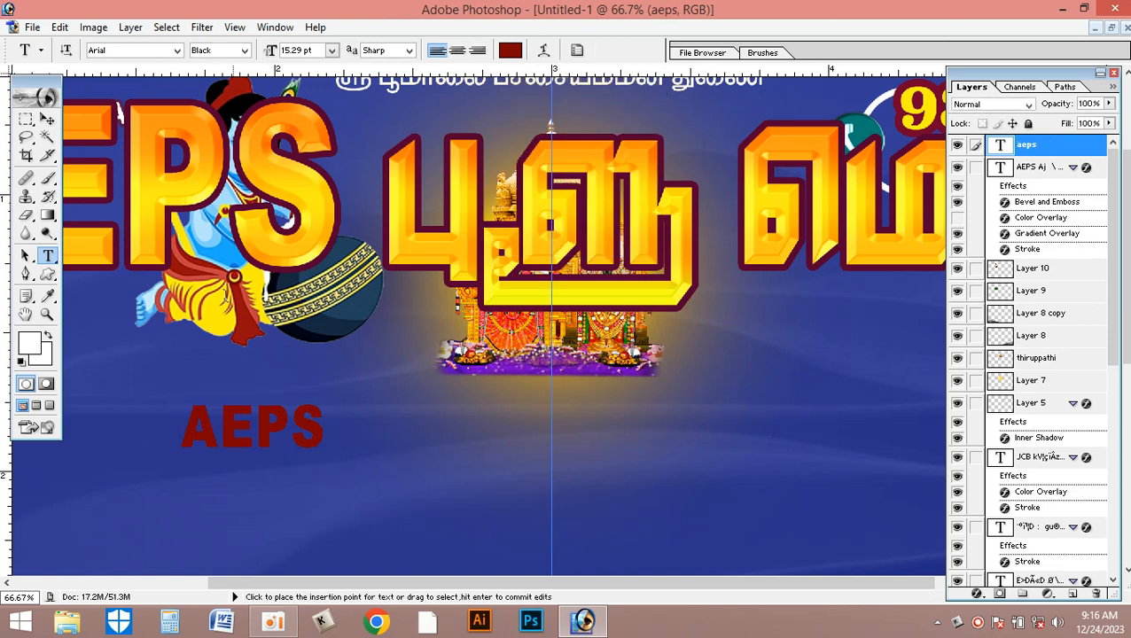
- Scale the new AEPS text proportionally to about 365% and place it just below the temple image
left_click(47, 118)
key("ctrl+t")
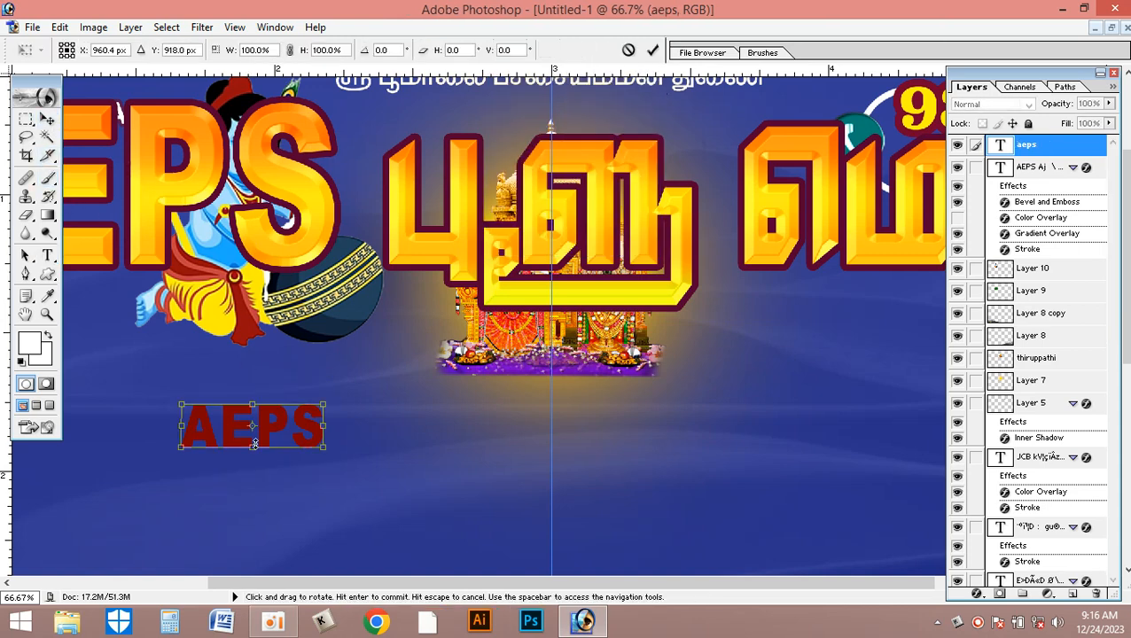
left_click_drag(346, 455, 720, 492)
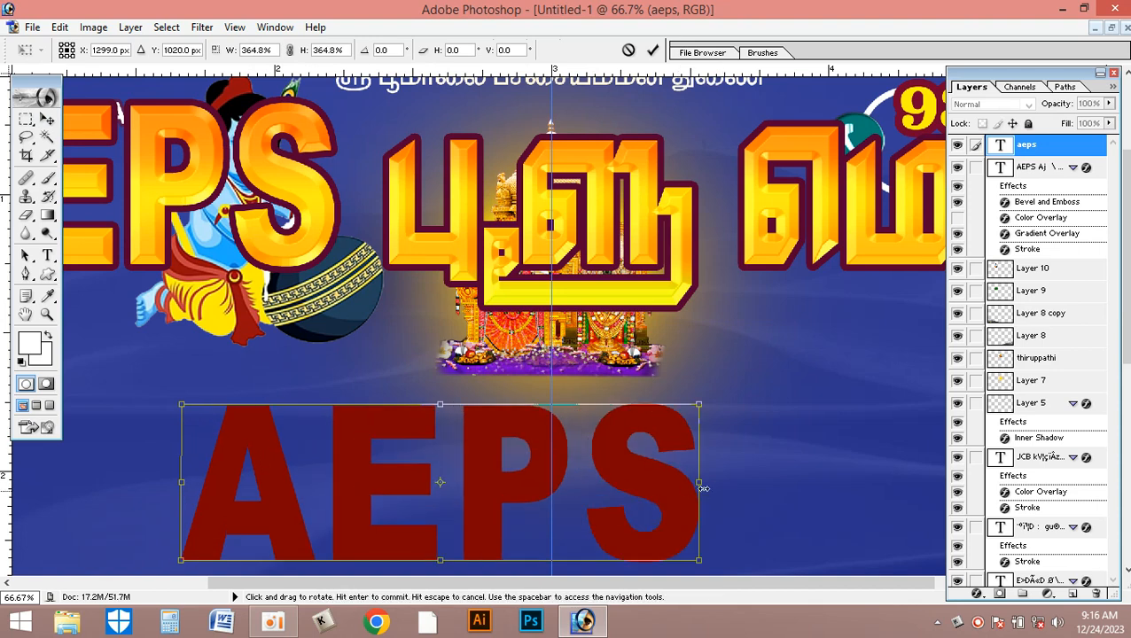
key("Return")
left_click_drag(606, 471, 675, 456)
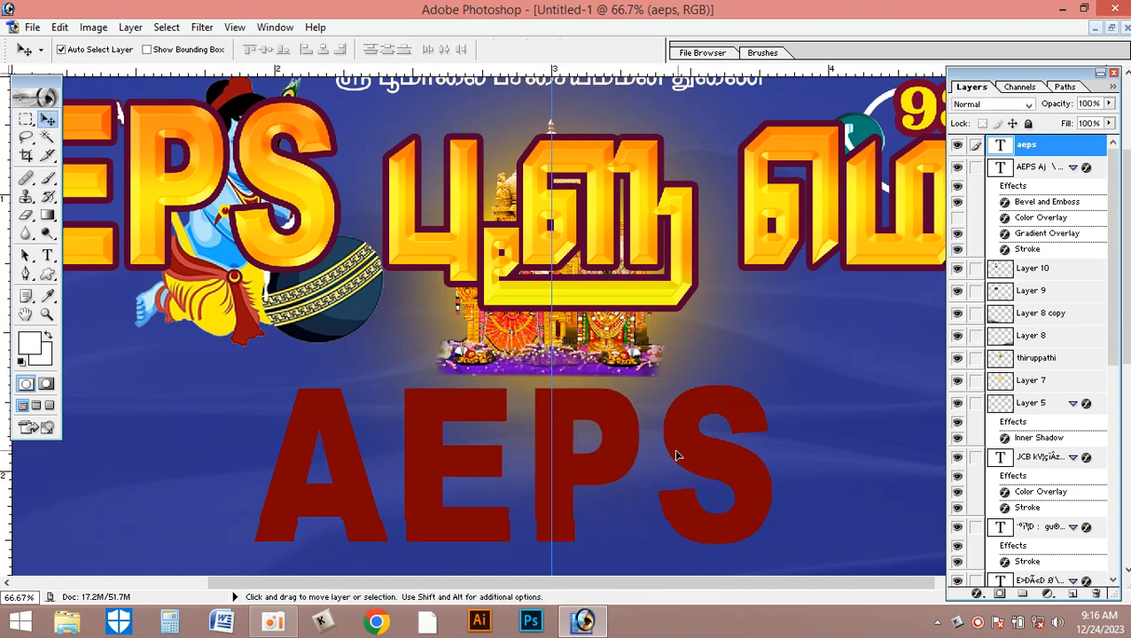
- Add a Gradient Overlay to the new aeps text layer using the banded yellow-to-orange preset gradient
double_click(1068, 148)
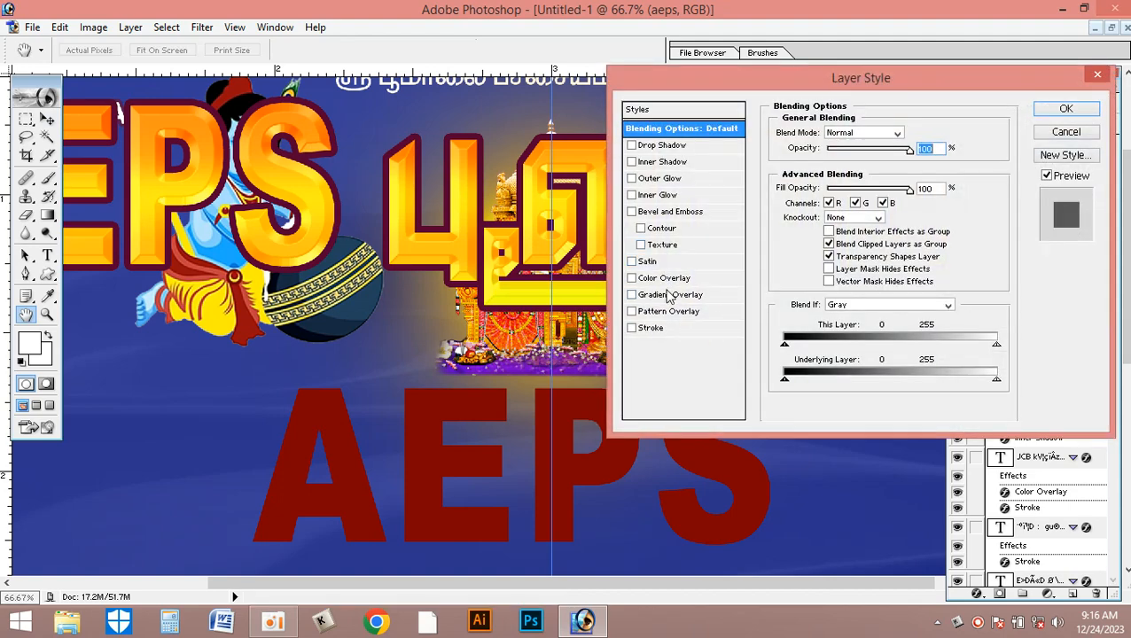
left_click(668, 296)
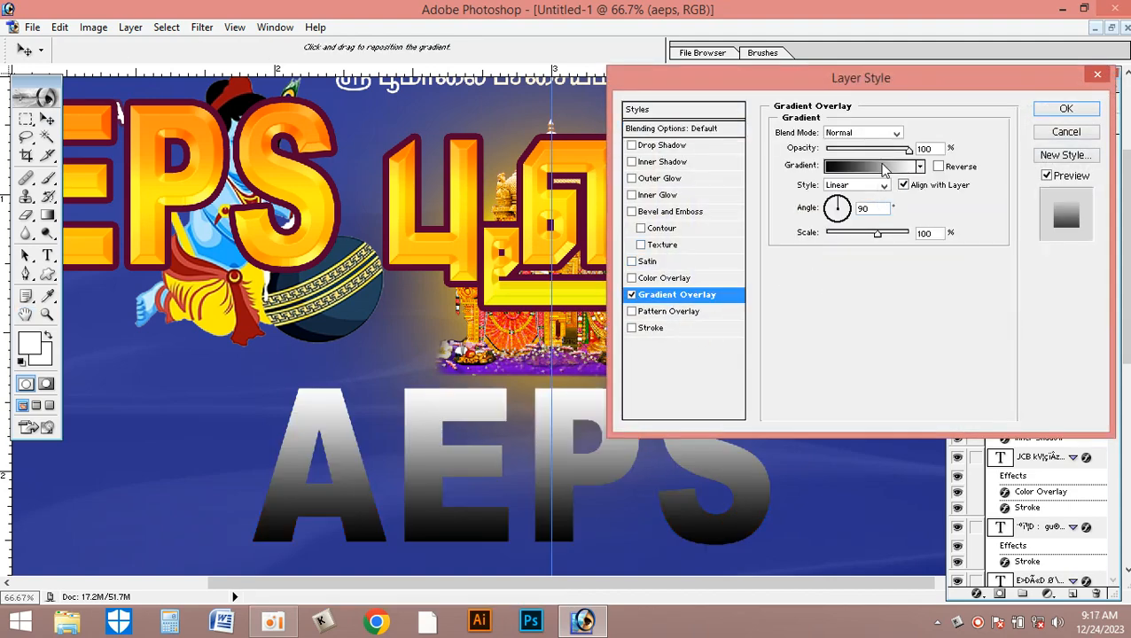
left_click(885, 169)
left_click(760, 288)
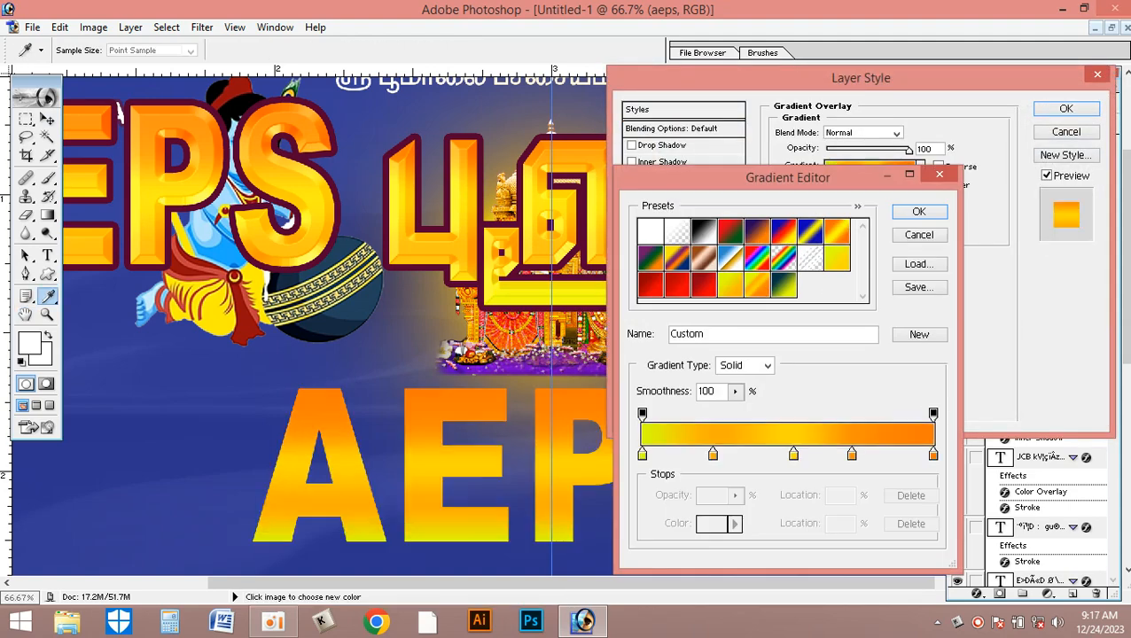
left_click(922, 213)
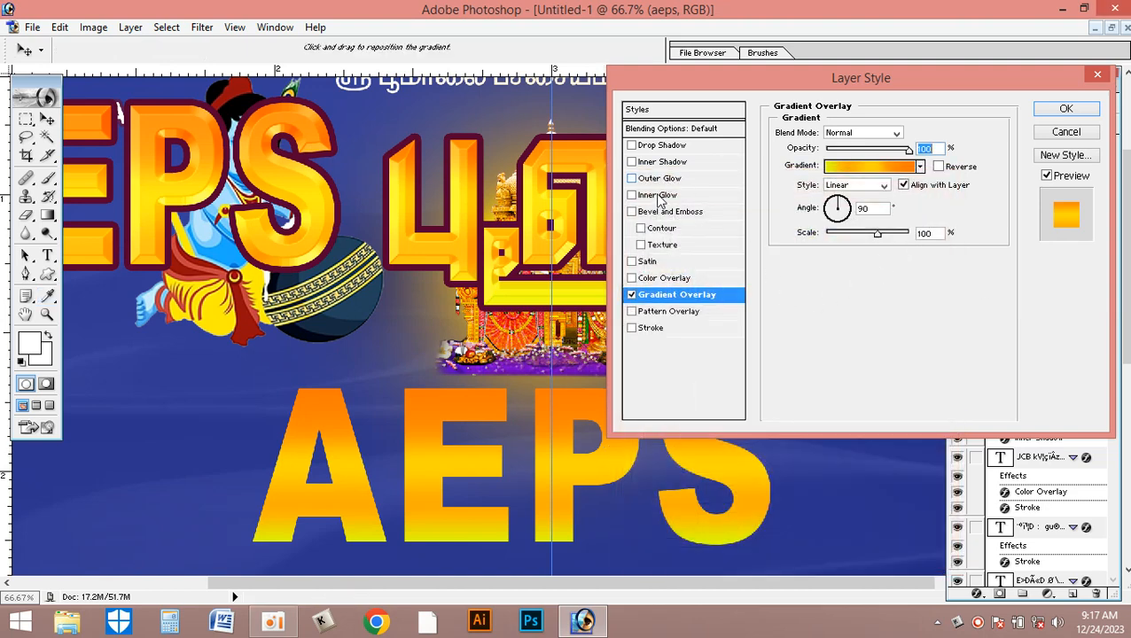
- Add a Bevel and Emboss to the AEPS text with the Chisel Hard technique and a size of 27 px
left_click(667, 213)
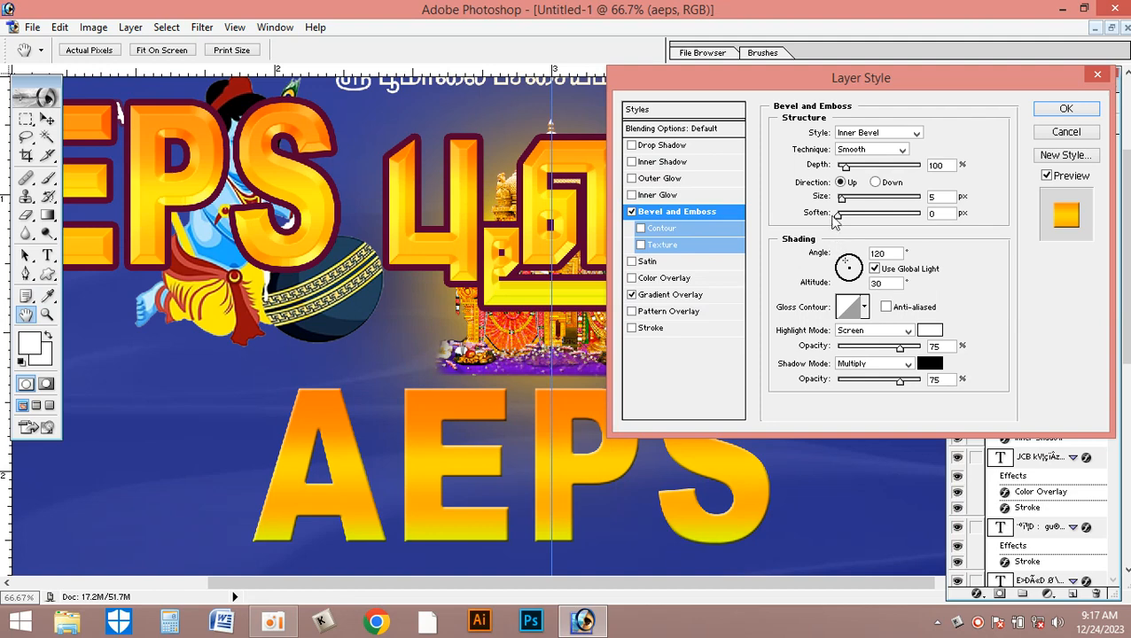
left_click(857, 153)
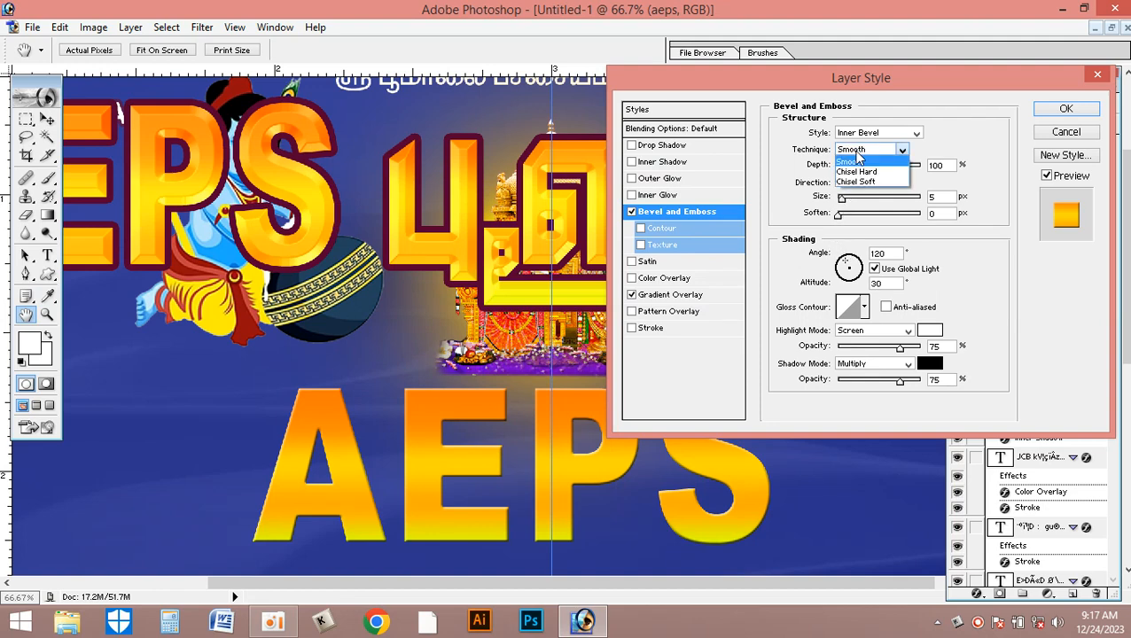
left_click(857, 172)
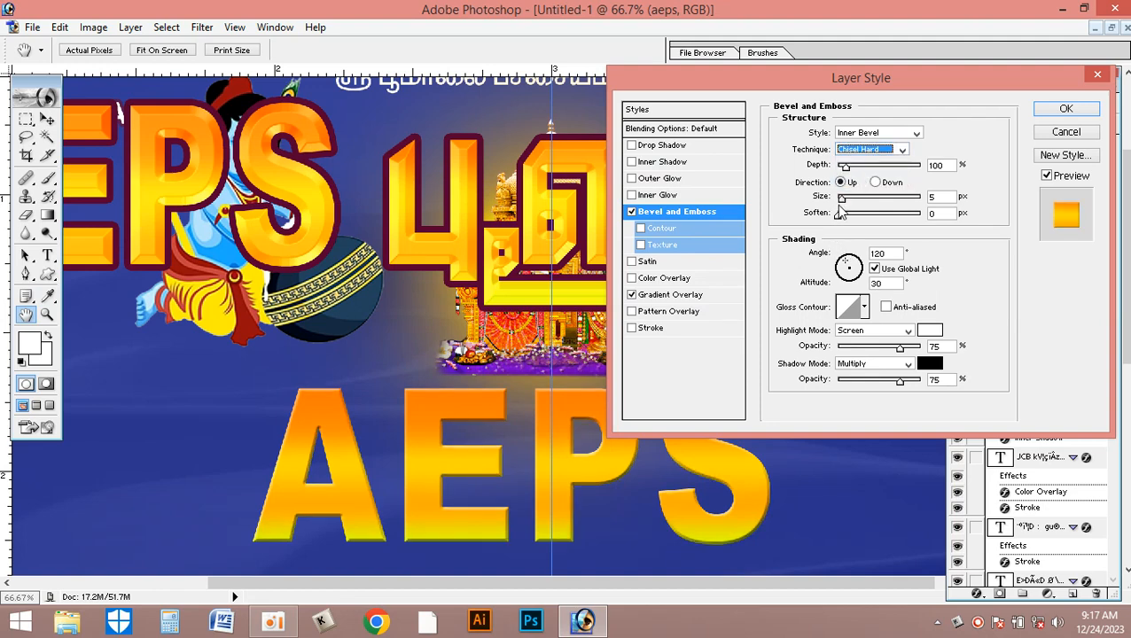
left_click_drag(845, 203, 859, 202)
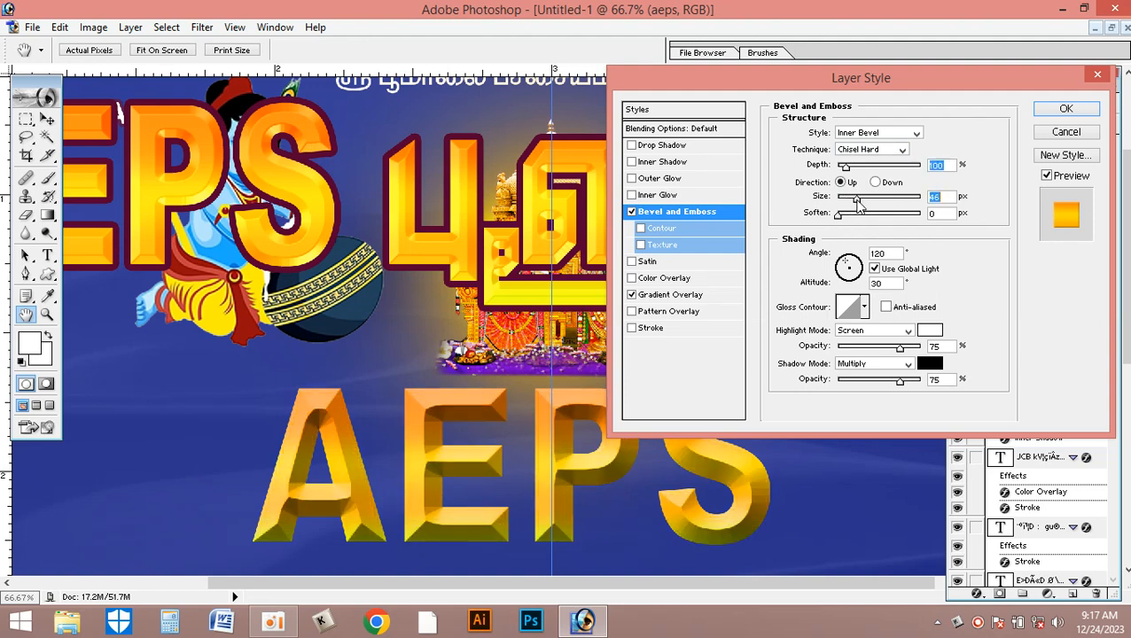
left_click_drag(857, 203, 853, 203)
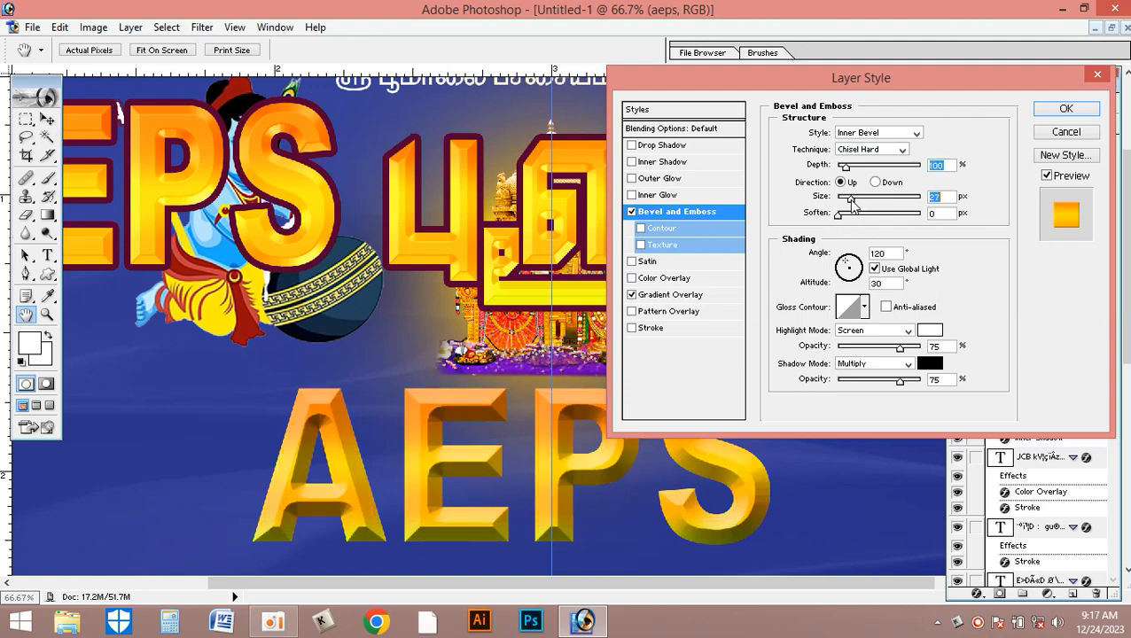
- Set the bevel's highlight mode to Normal
left_click(858, 306)
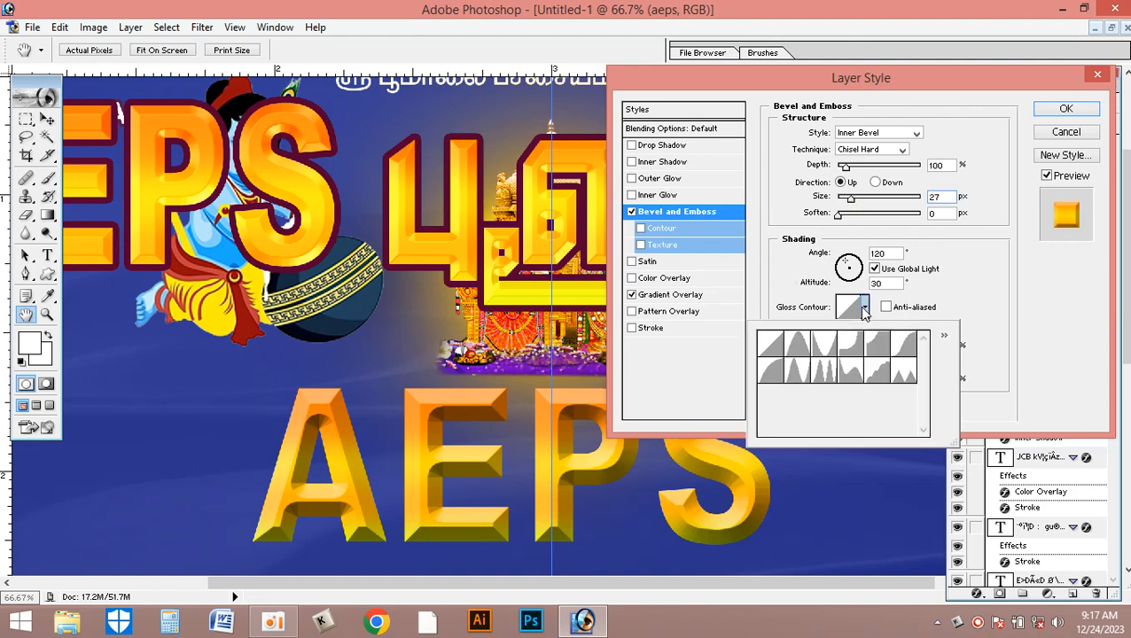
left_click(982, 316)
left_click(888, 335)
left_click(870, 337)
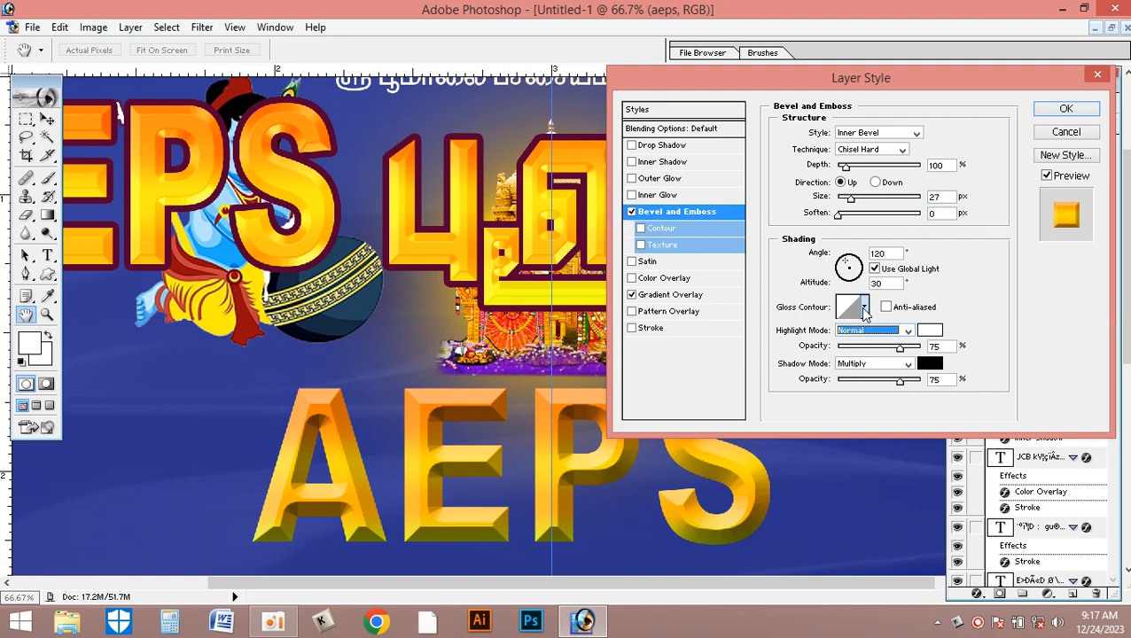
- Try the preset gloss contours on the bevel and apply the wavy one that starts high, dips and rises to a second hump
left_click(864, 312)
left_click(796, 344)
left_click(817, 346)
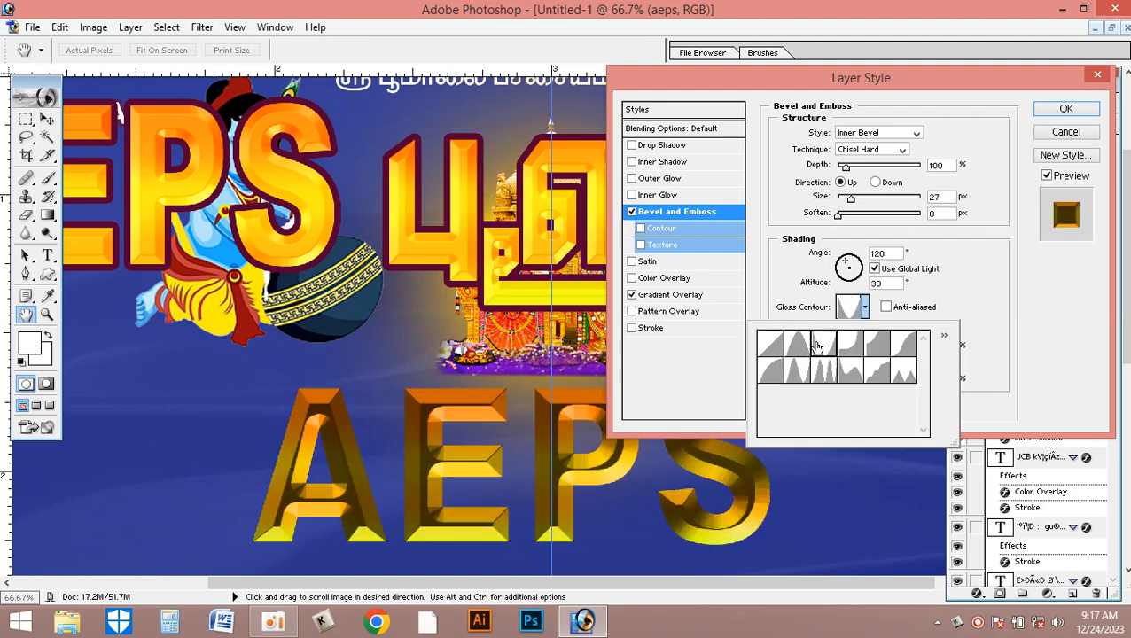
left_click(848, 351)
left_click(879, 352)
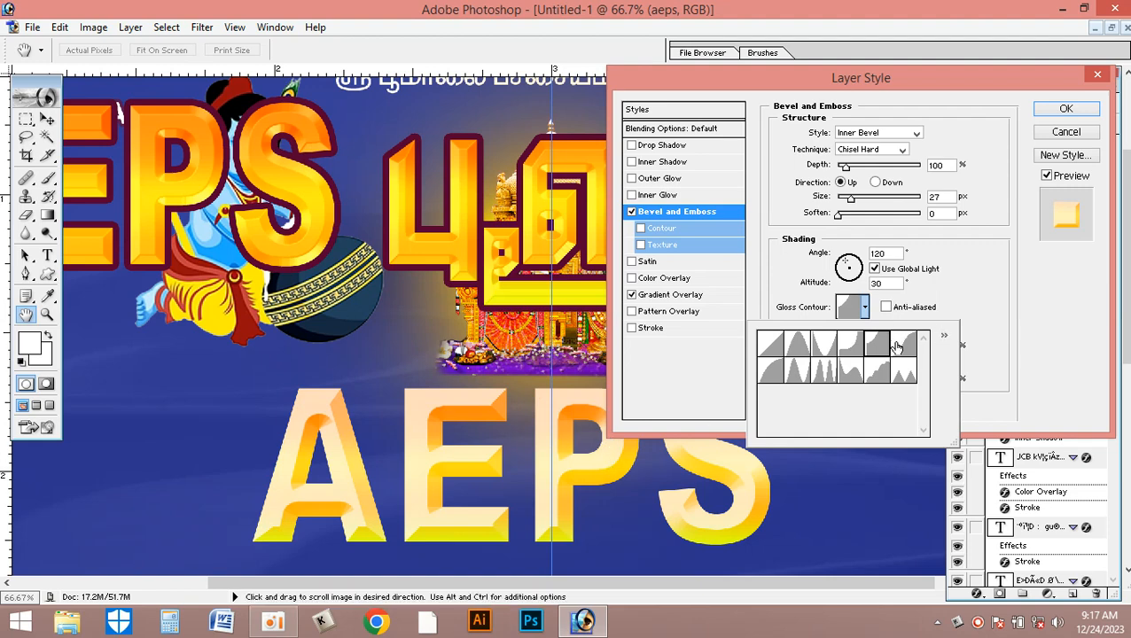
left_click(906, 344)
left_click(768, 376)
left_click(795, 373)
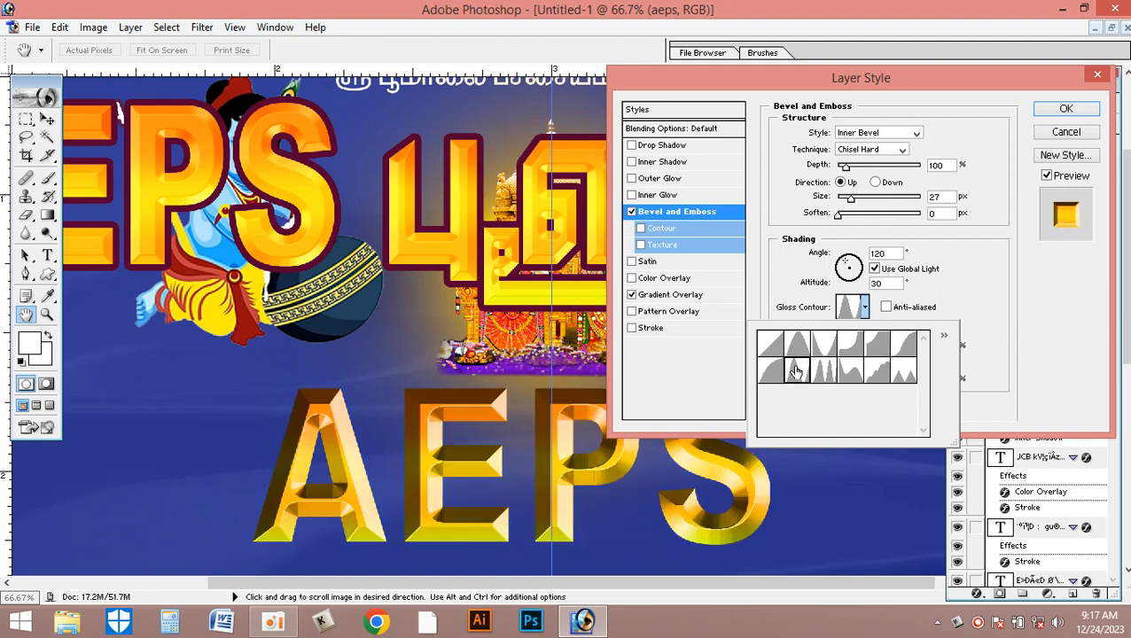
left_click(822, 373)
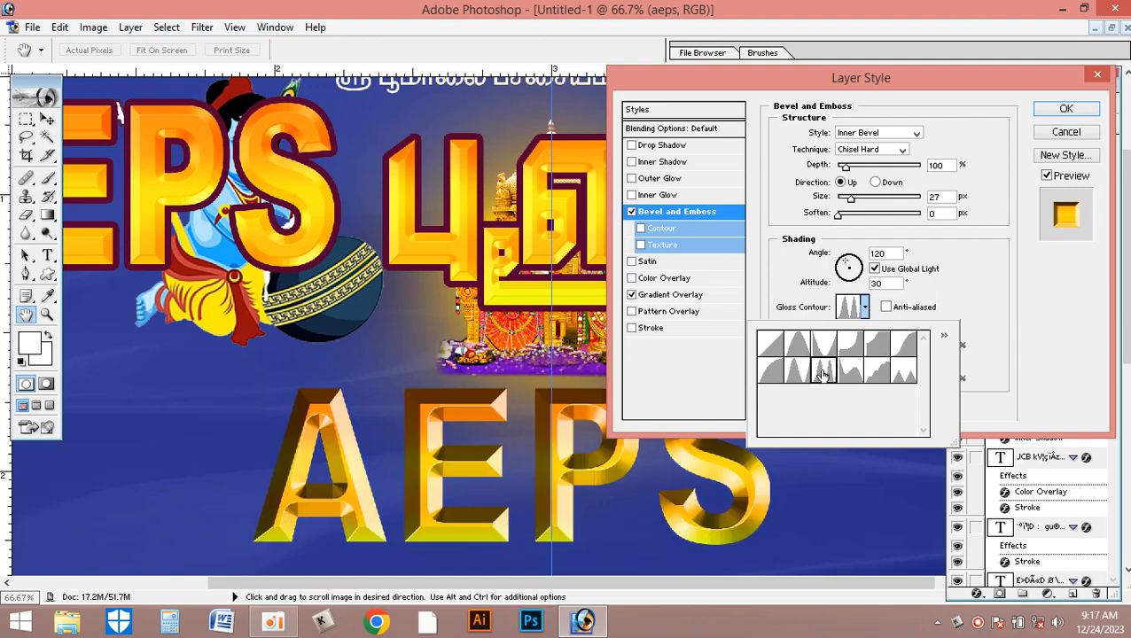
left_click(850, 374)
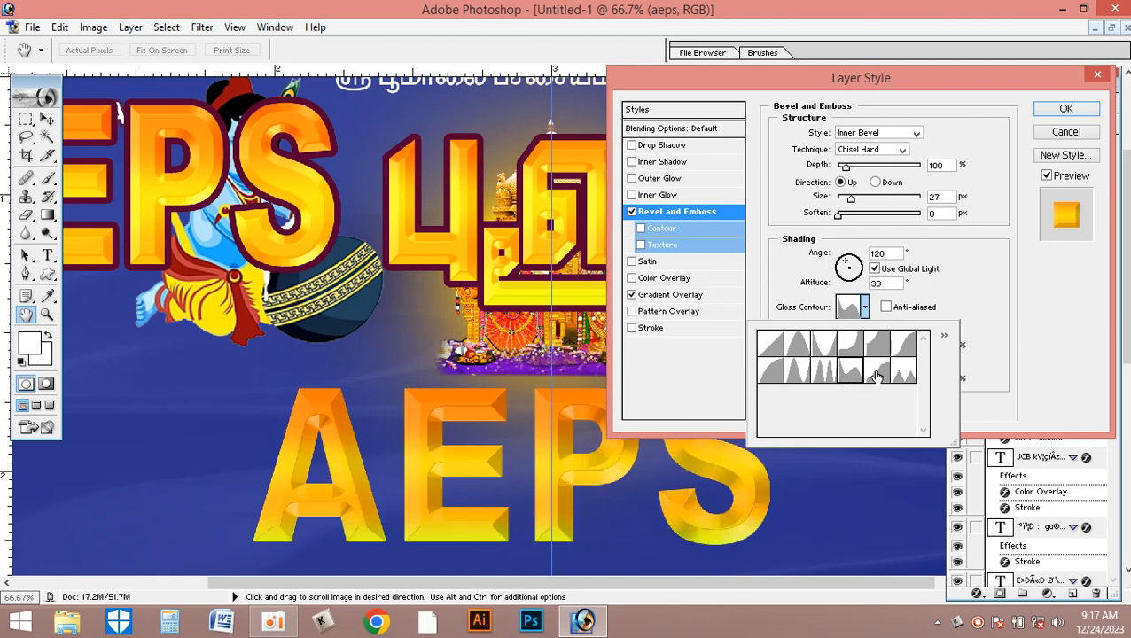
left_click(878, 374)
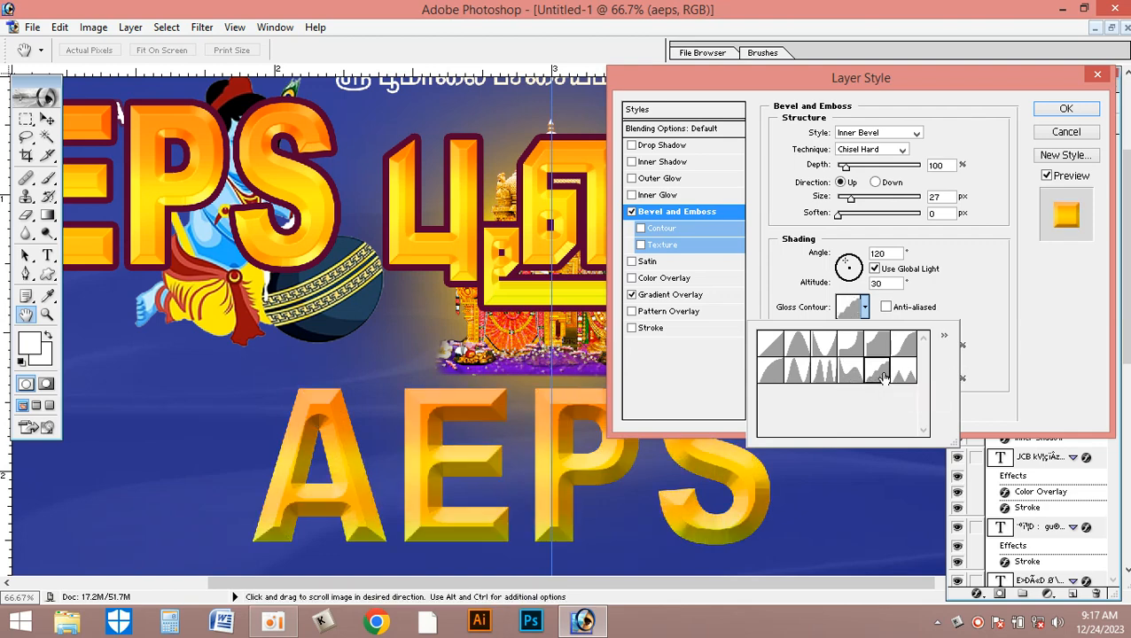
left_click(849, 376)
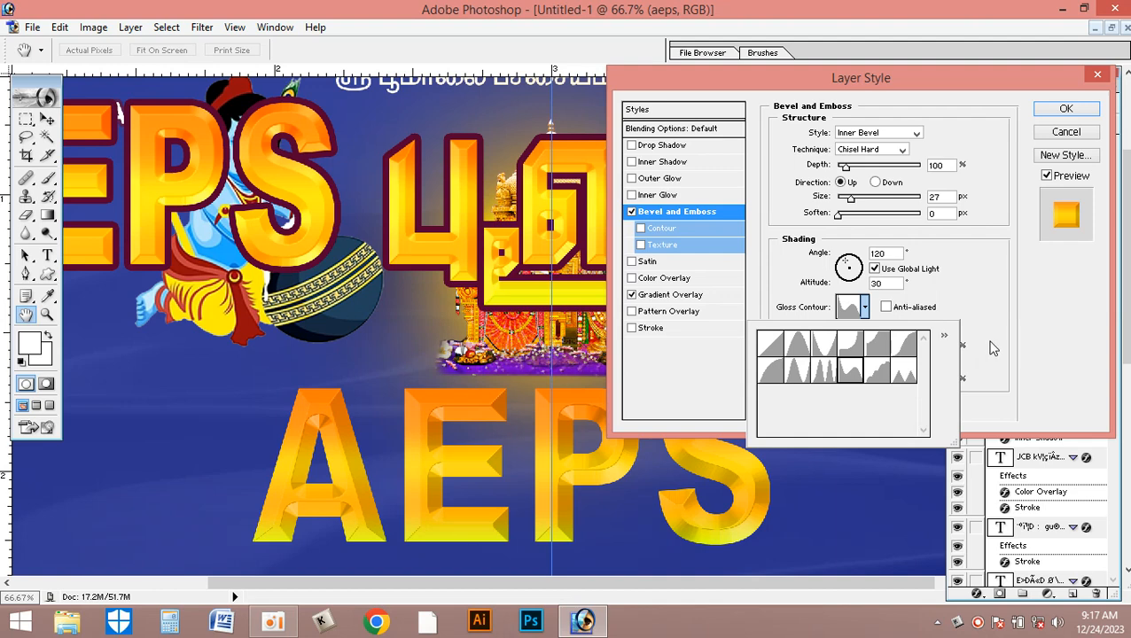
left_click(971, 359)
- Set the bevel's shadow mode to Screen
left_click(877, 363)
left_click(870, 364)
key("Down")
key("Down")
key("Down")
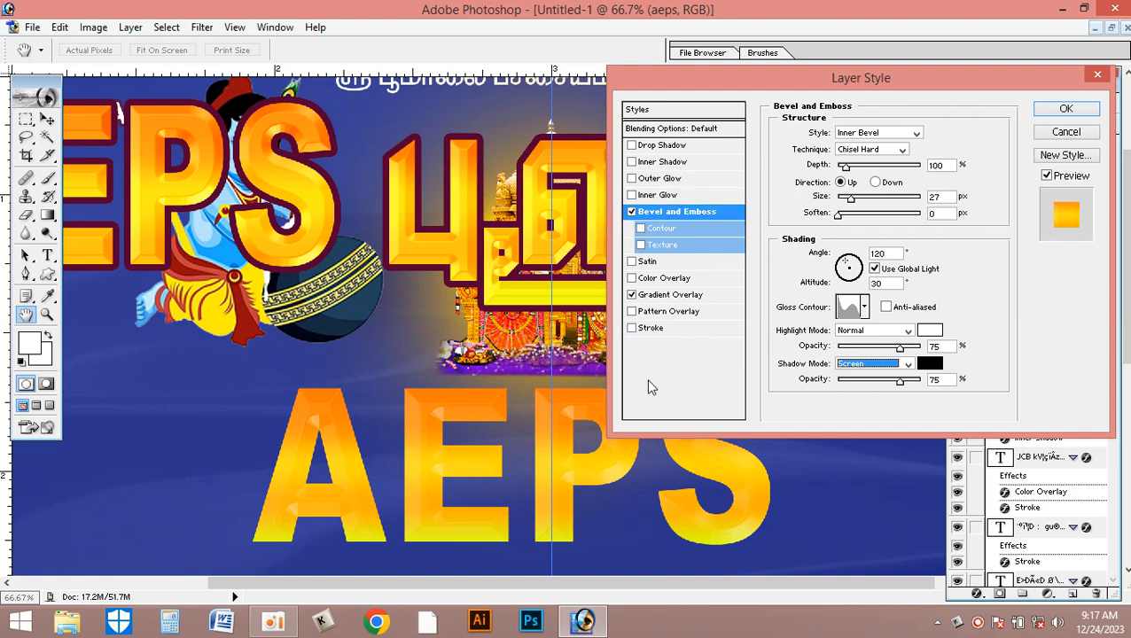
- Enable the bevel's Contour, compare the preset curves and apply the smooth S-shaped one that ends the first row
left_click(641, 228)
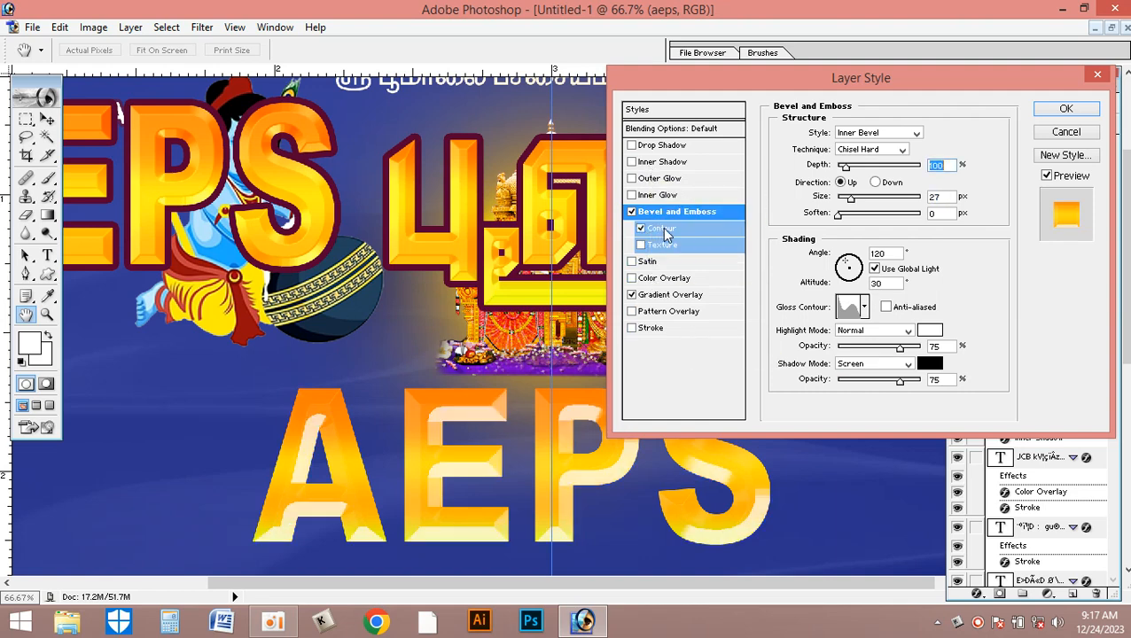
left_click(703, 228)
left_click(842, 139)
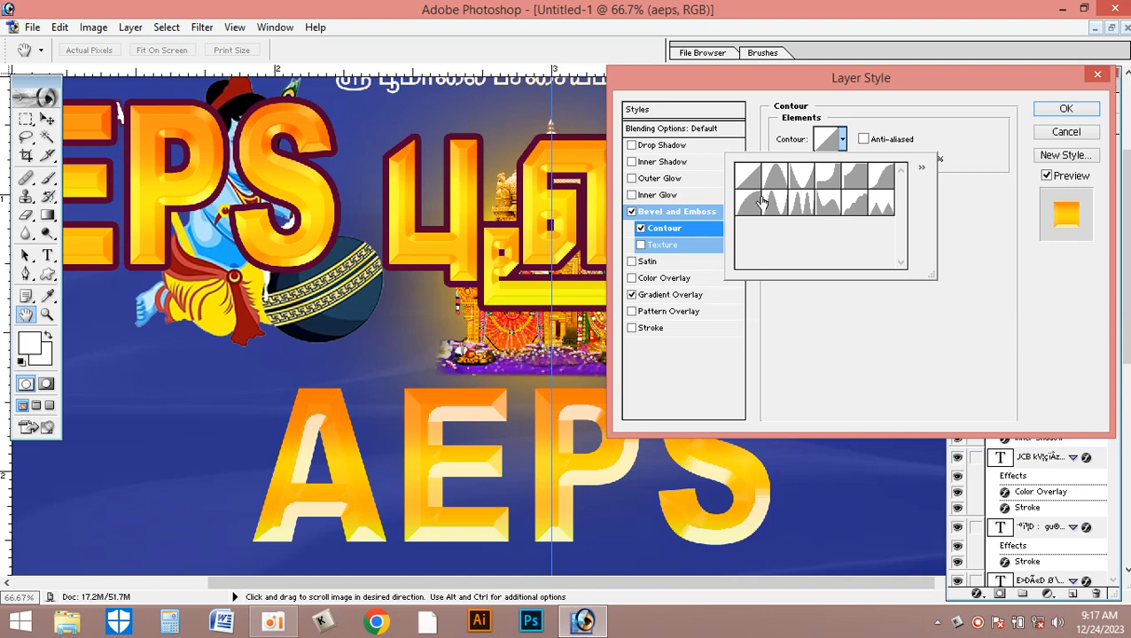
left_click(777, 178)
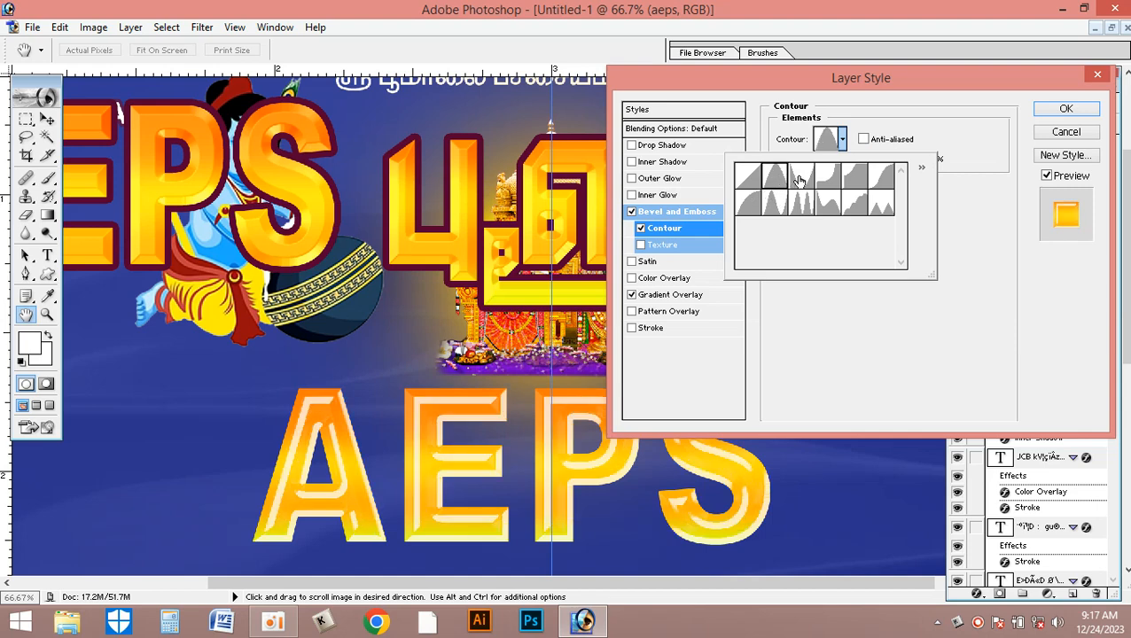
left_click(801, 180)
left_click(827, 178)
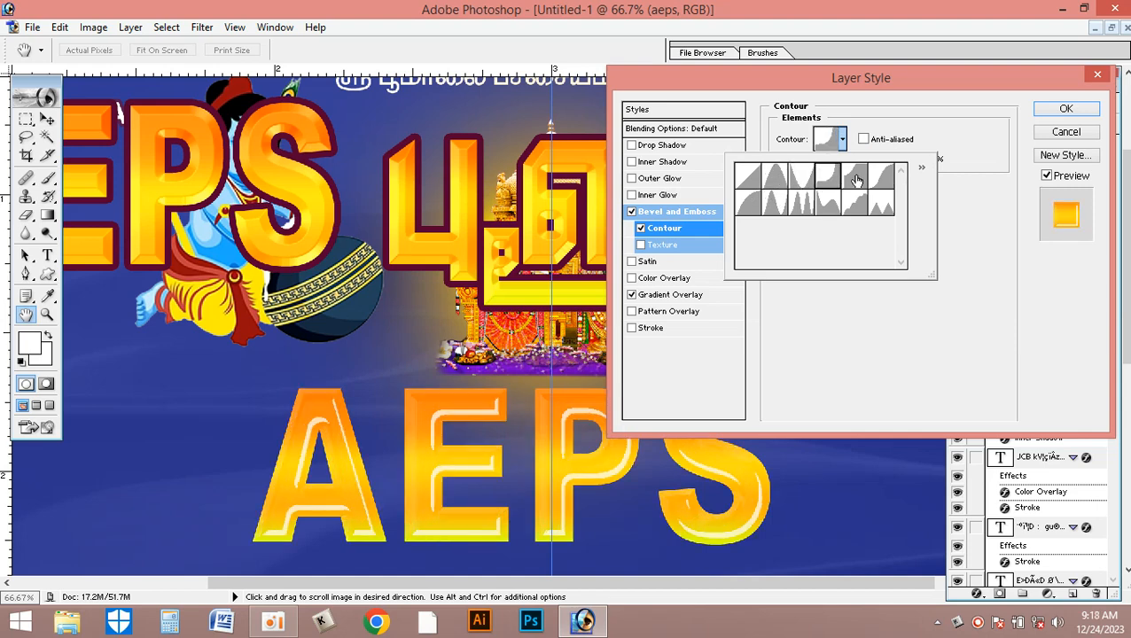
left_click(857, 180)
left_click(881, 178)
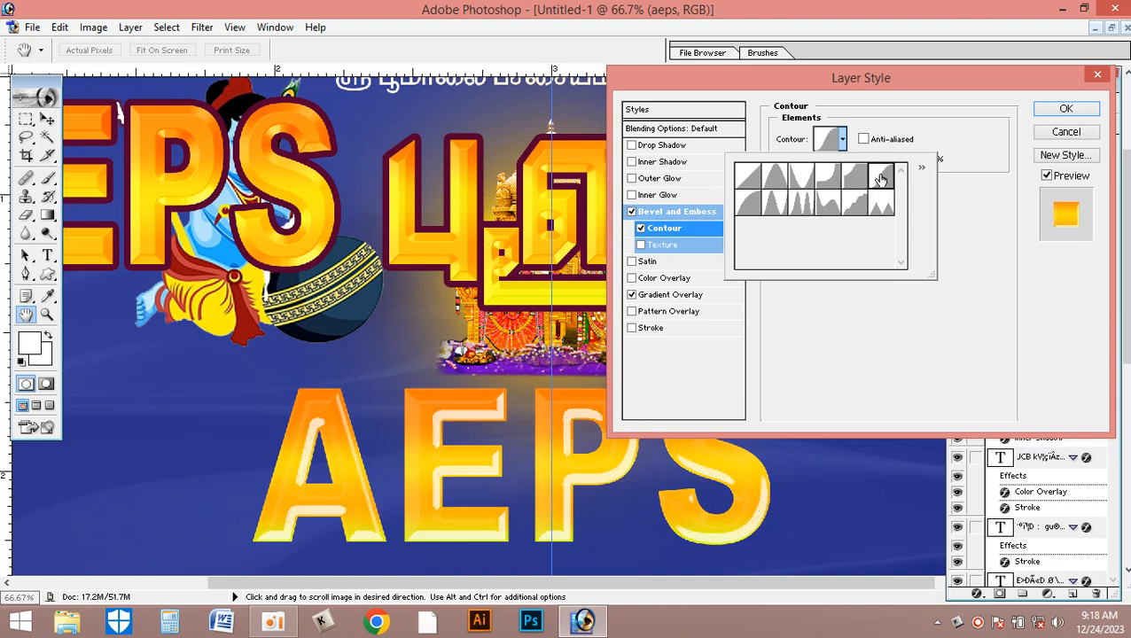
left_click(748, 204)
left_click(775, 204)
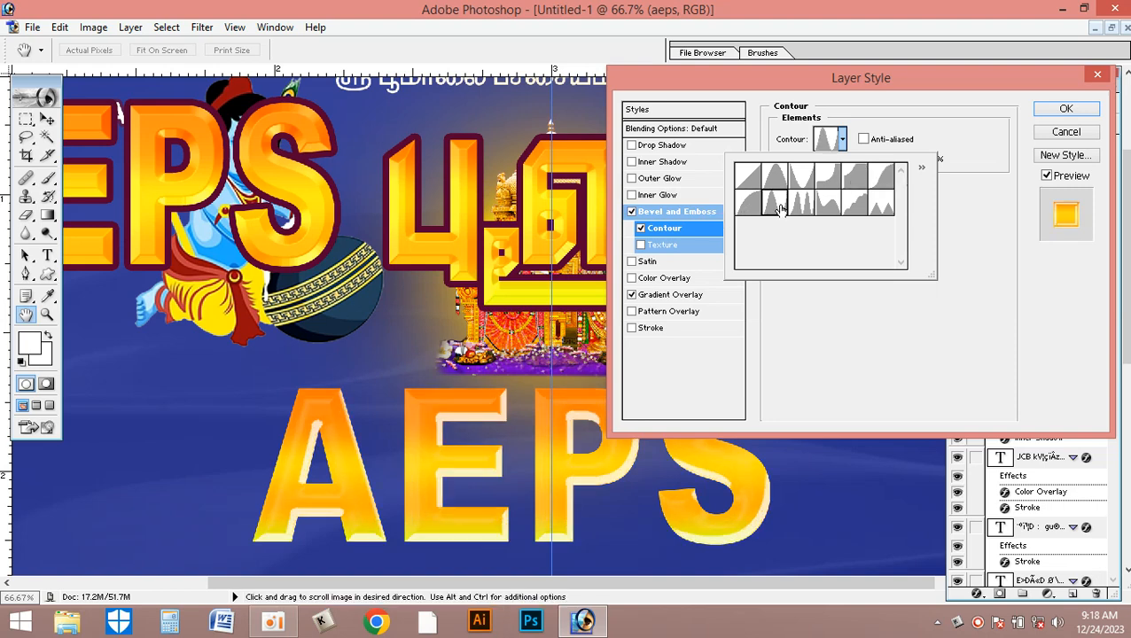
left_click(802, 204)
left_click(830, 204)
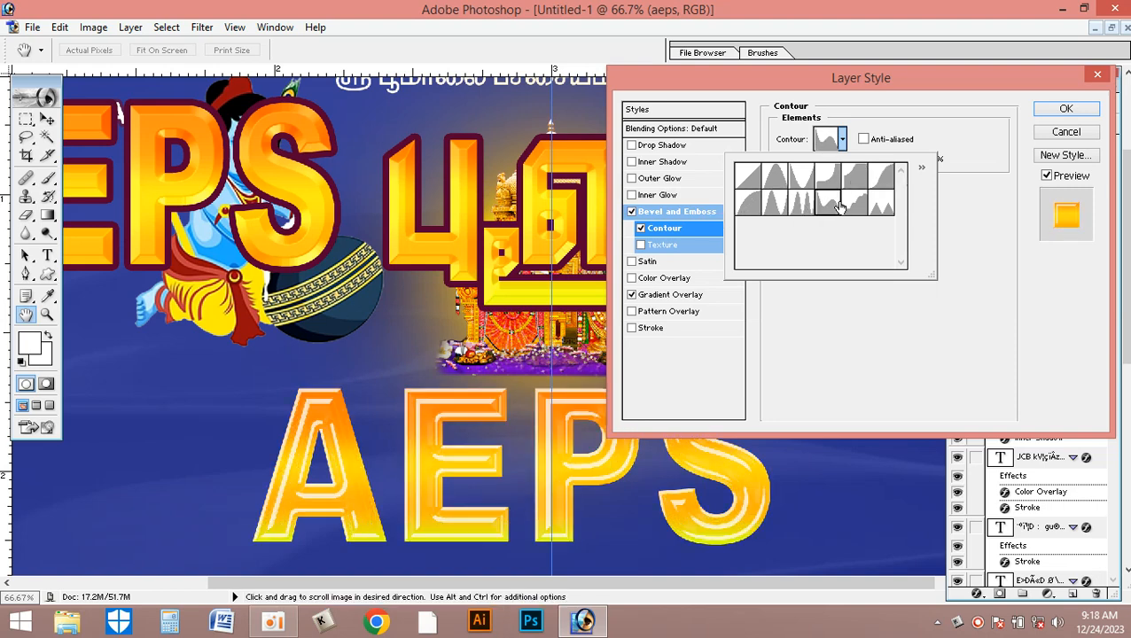
left_click(849, 206)
left_click(883, 206)
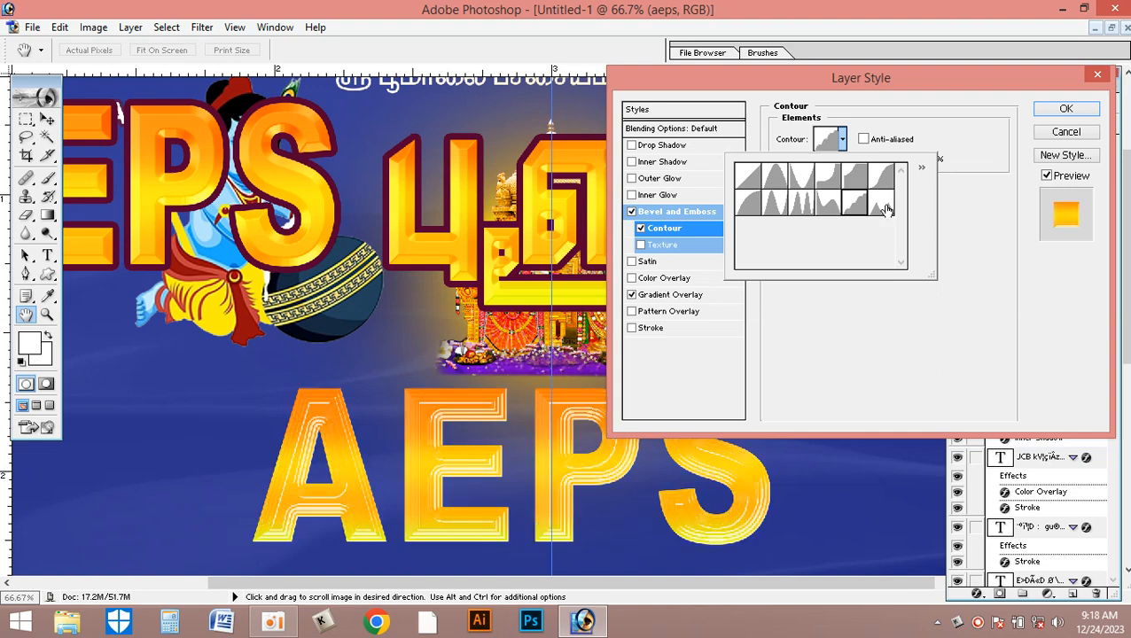
left_click(779, 176)
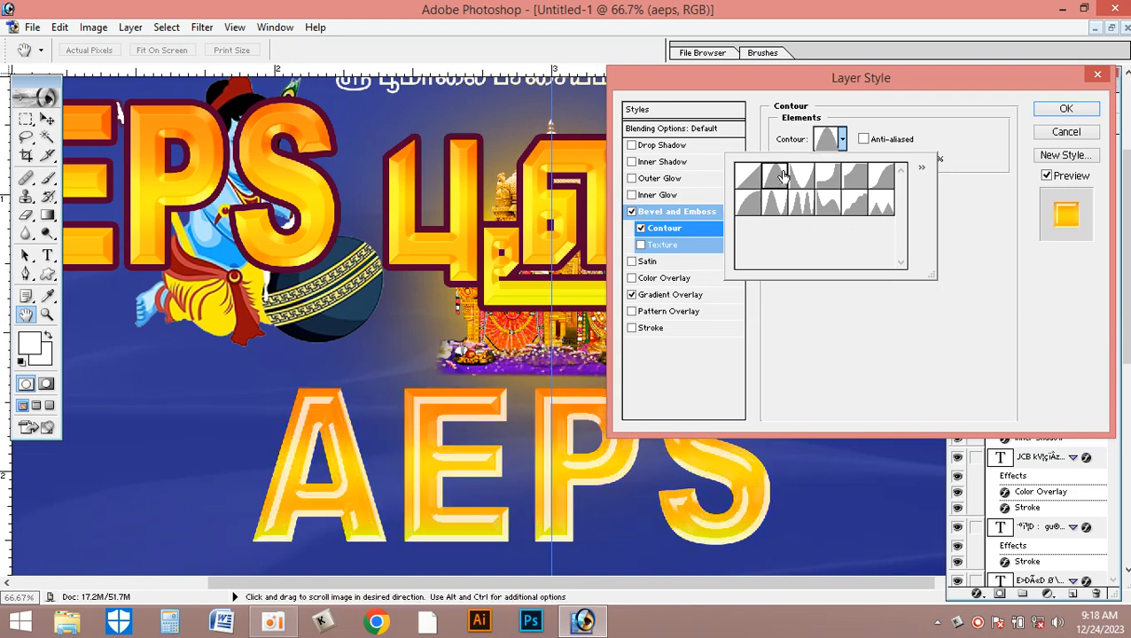
left_click(800, 178)
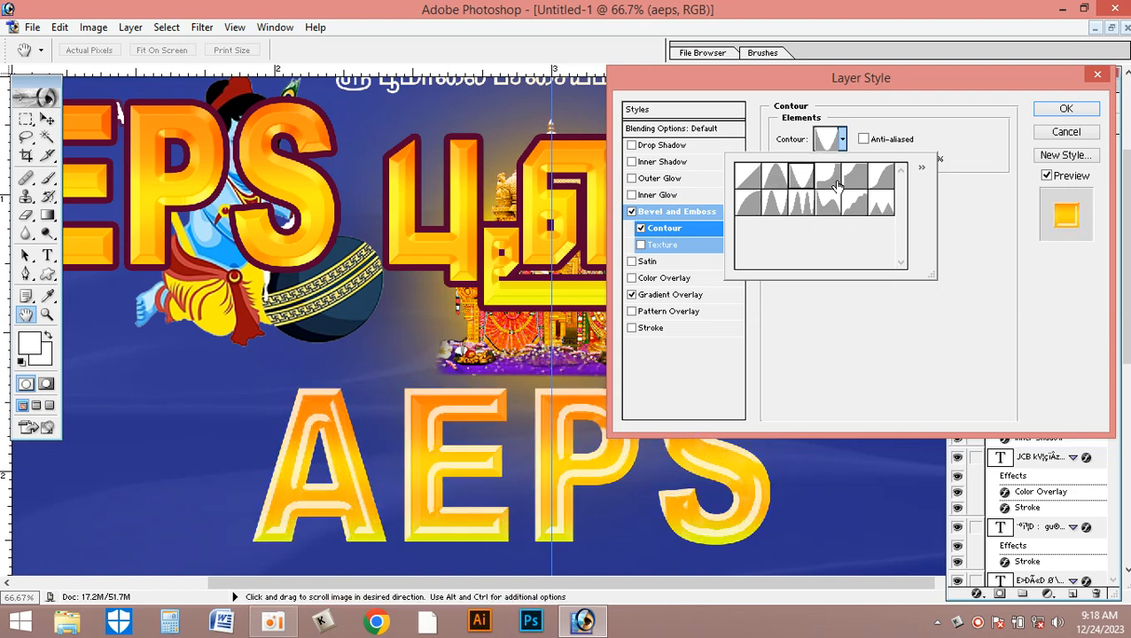
left_click(839, 183)
left_click(850, 181)
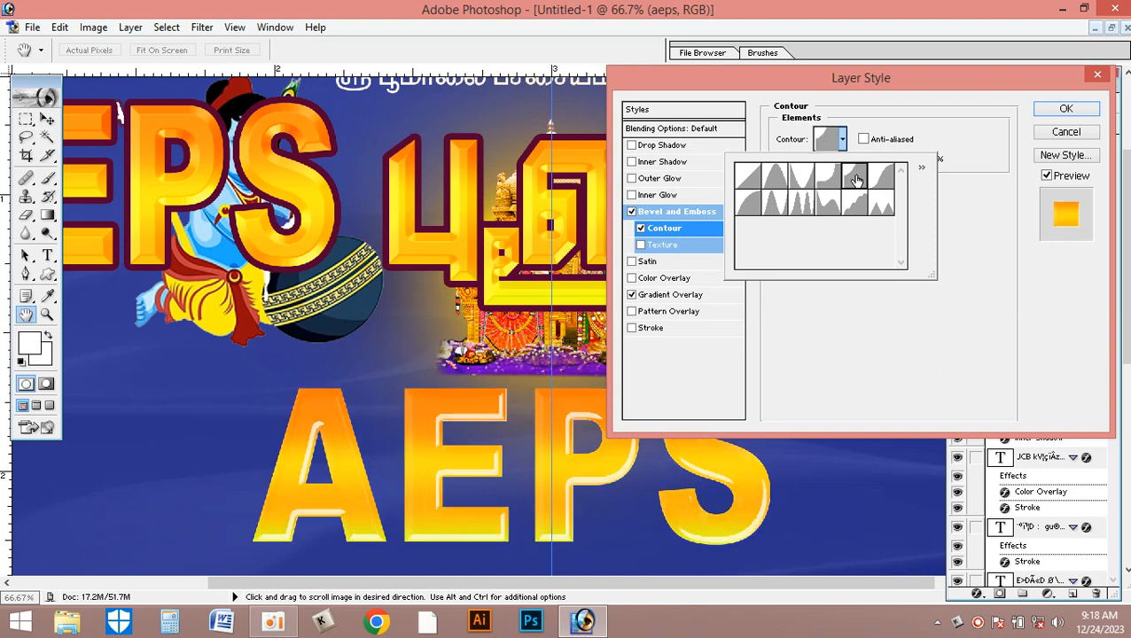
left_click(882, 179)
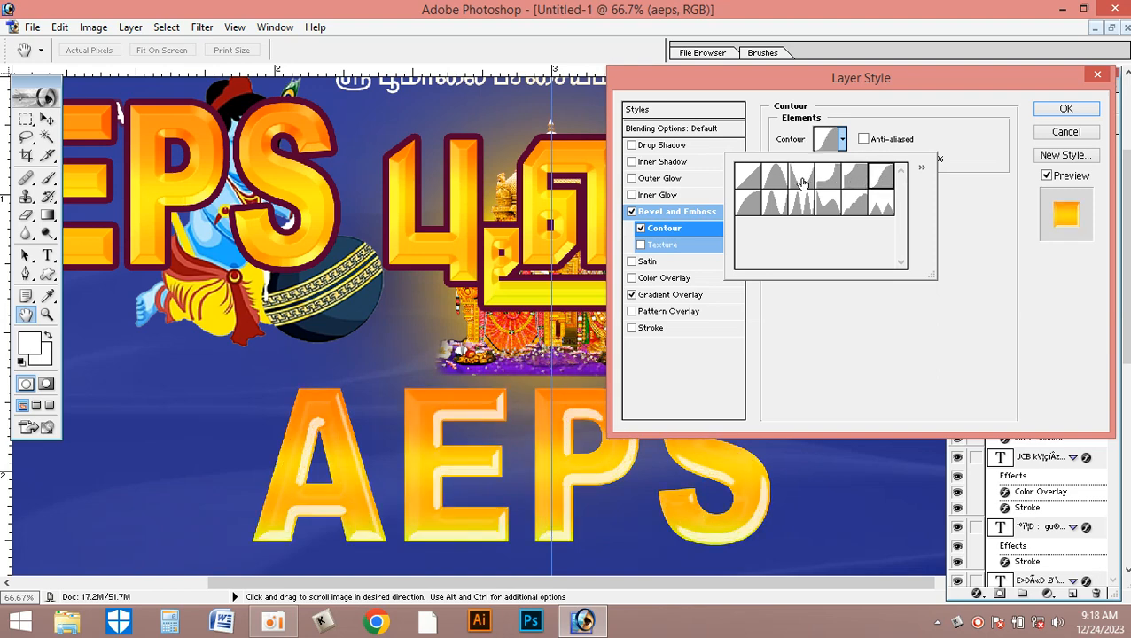
- Change the bevel's highlight colour to golden yellow FFD200, after comparing nearby yellow and orange hues
left_click(682, 214)
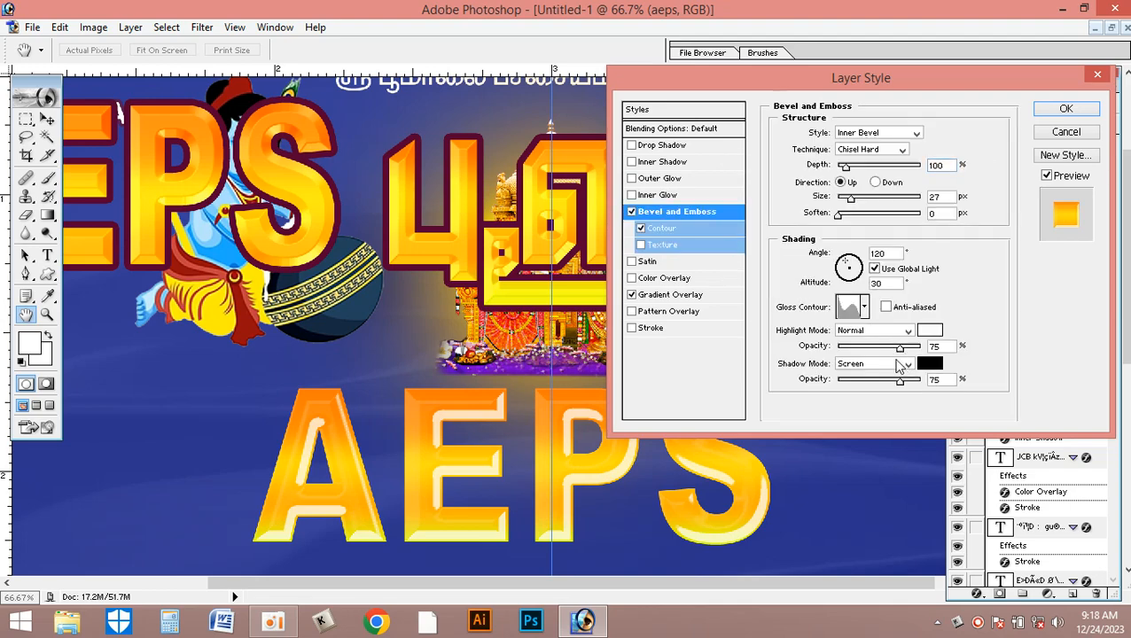
left_click(929, 329)
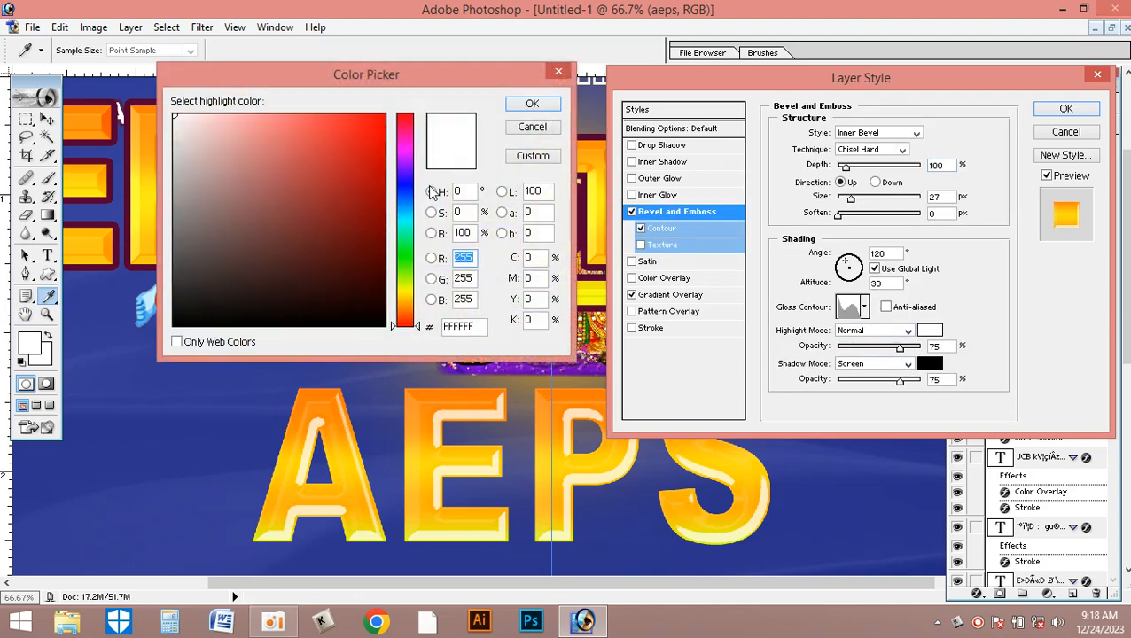
left_click(404, 291)
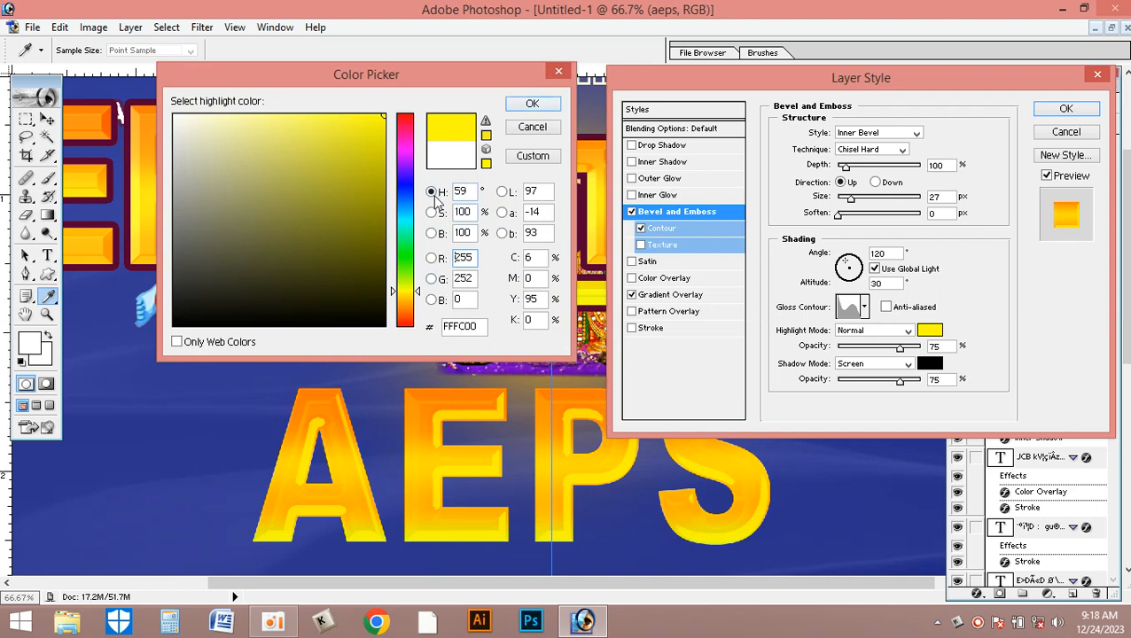
left_click(409, 303)
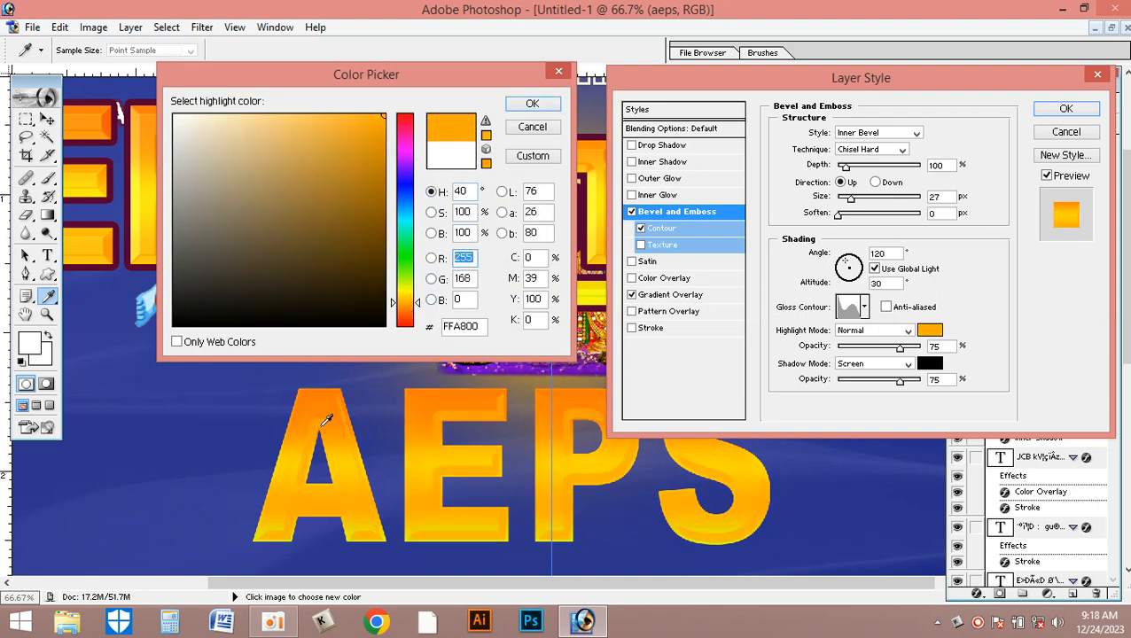
left_click_drag(410, 302, 409, 289)
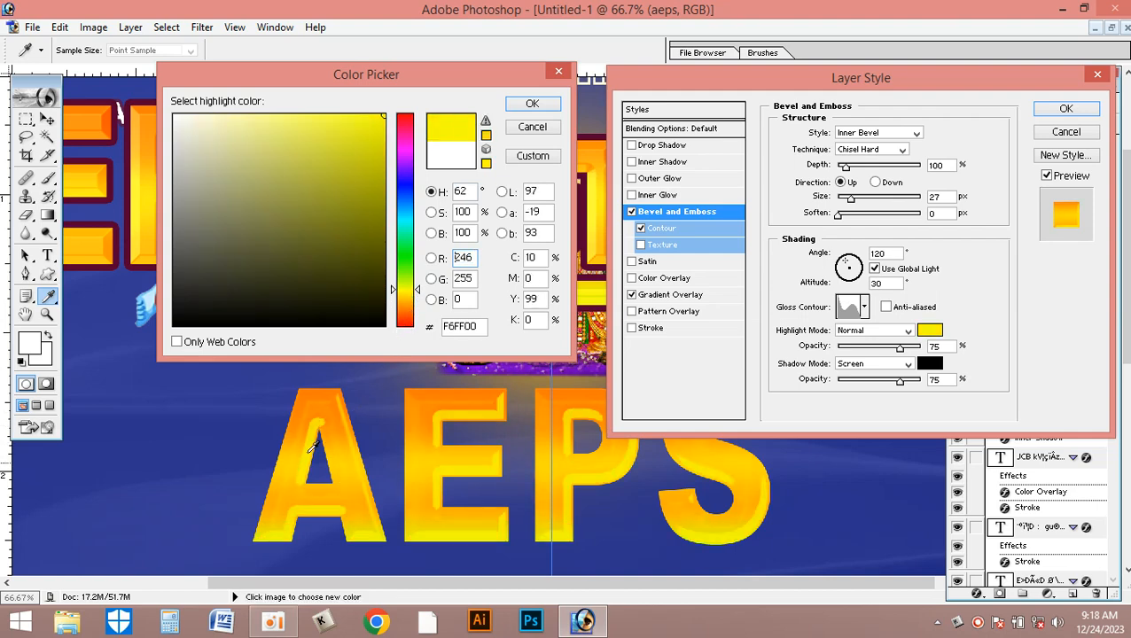
left_click_drag(401, 295, 401, 293)
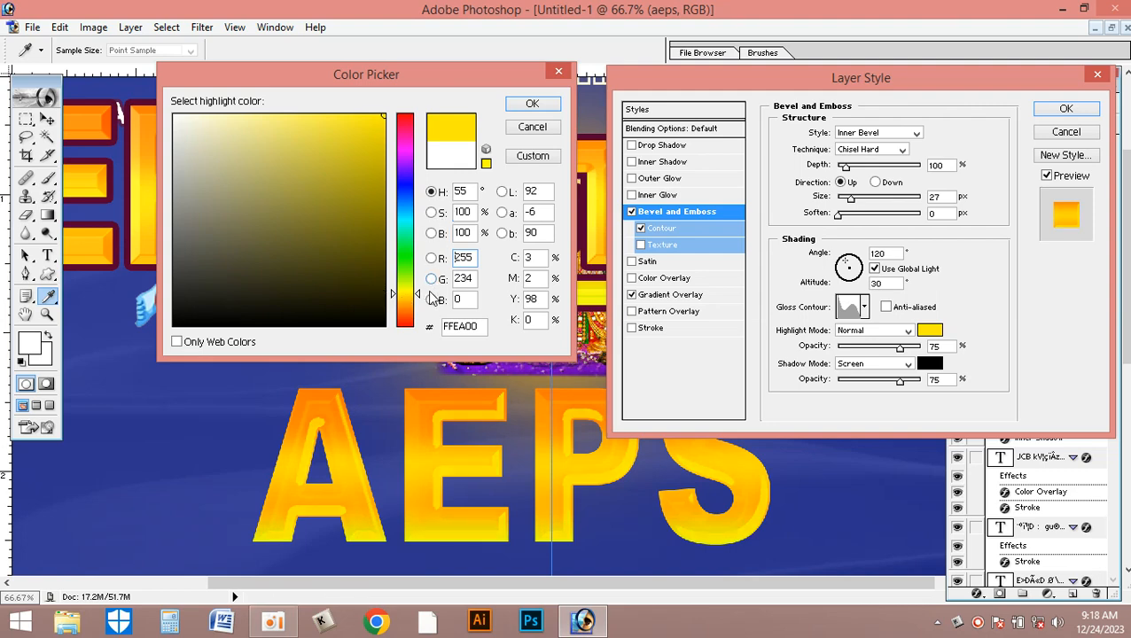
left_click_drag(417, 295, 412, 298)
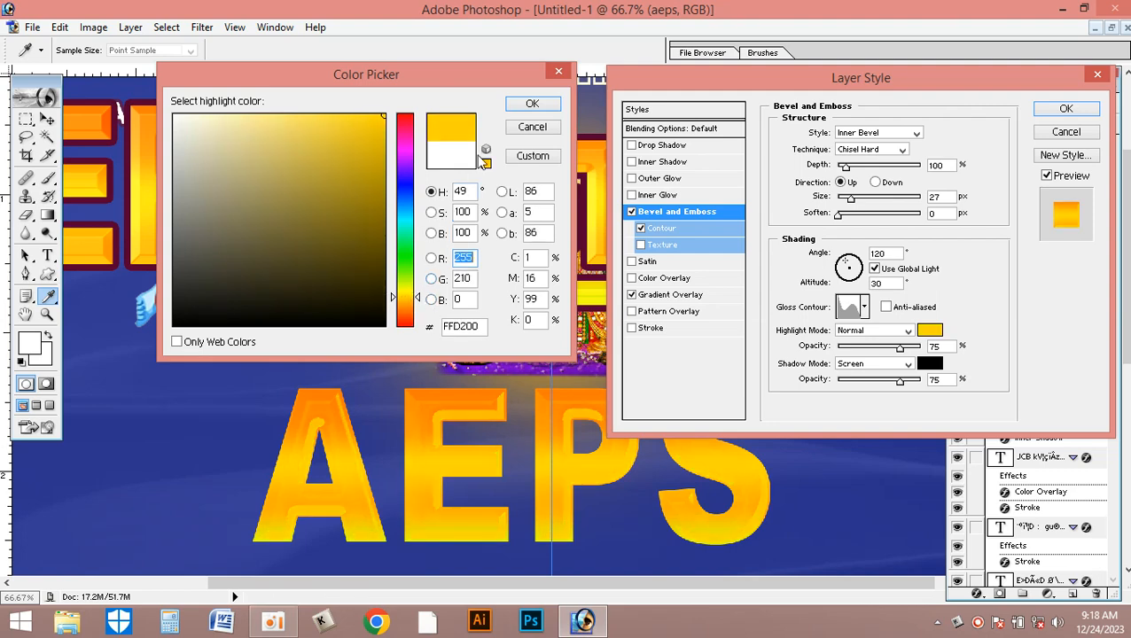
left_click(528, 103)
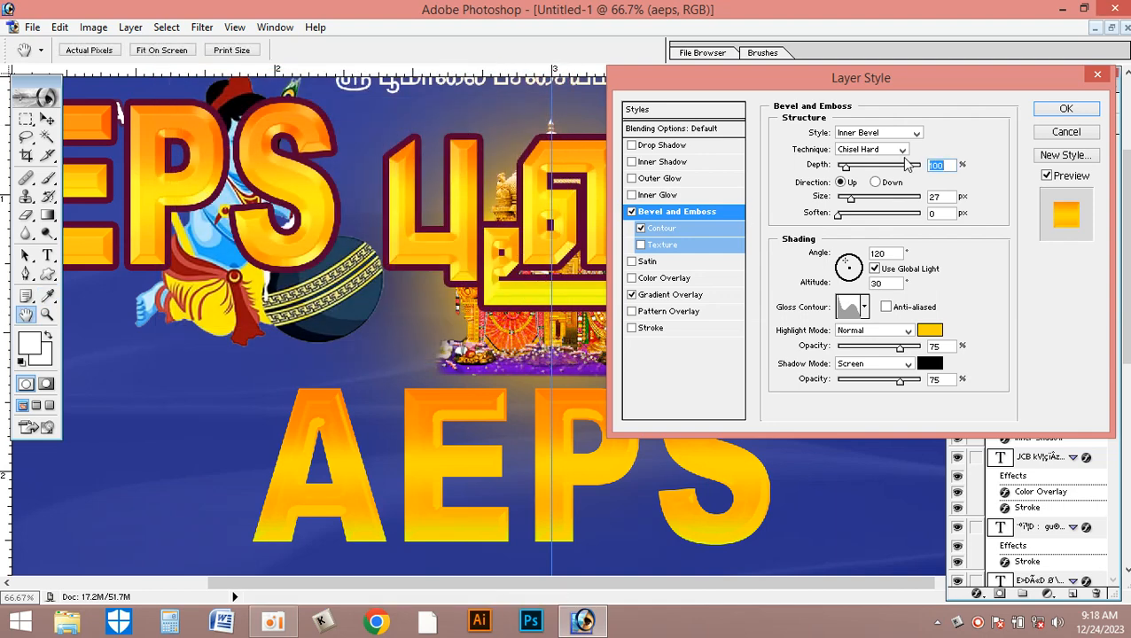
- Try highlight modes such as Lighten and Hard Light on the bevel, and set the global light to angle 59° and altitude 22°
left_click(876, 332)
left_click(872, 337)
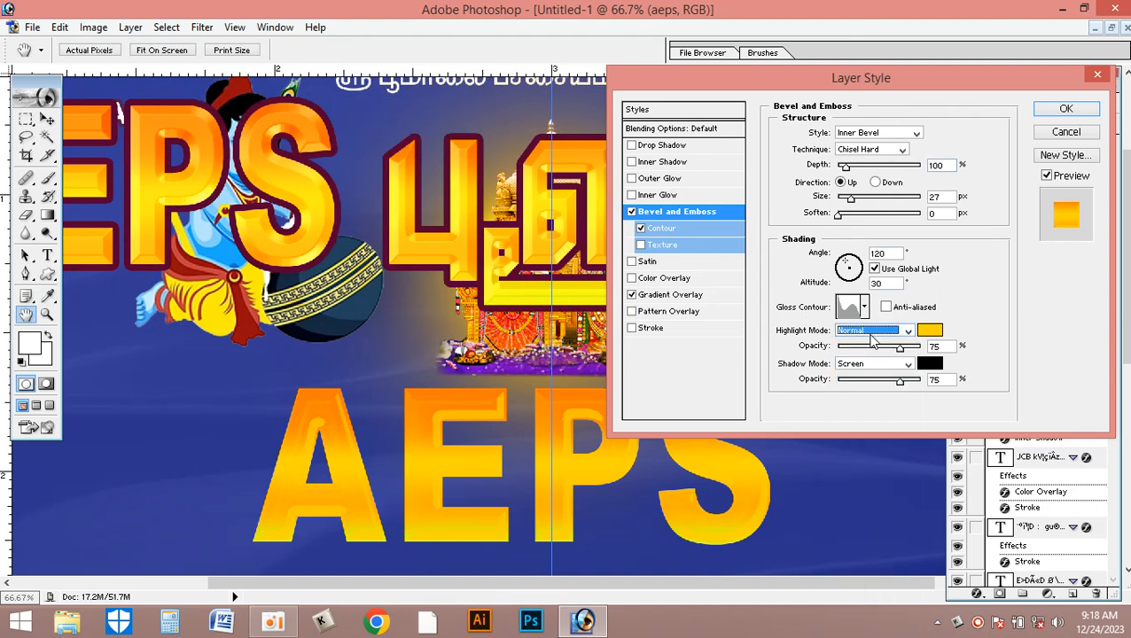
key("Down")
key("Down")
key("Down")
key("Down")
key("Down")
key("Down")
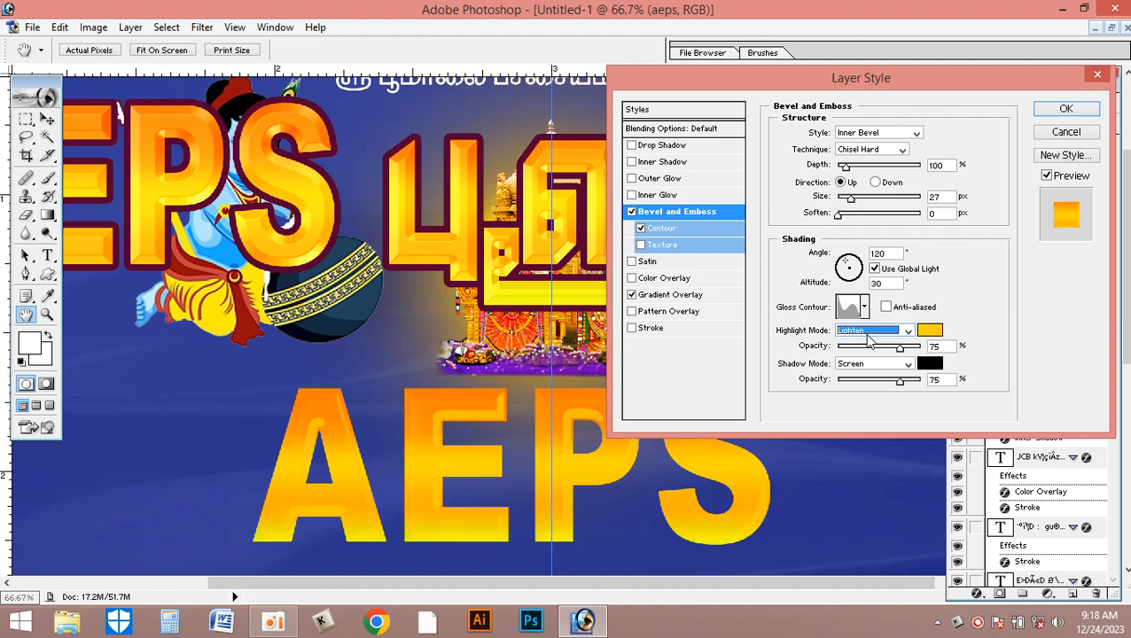
key("Down")
key("Down")
key("Down")
key("Down")
key("Down")
key("Down")
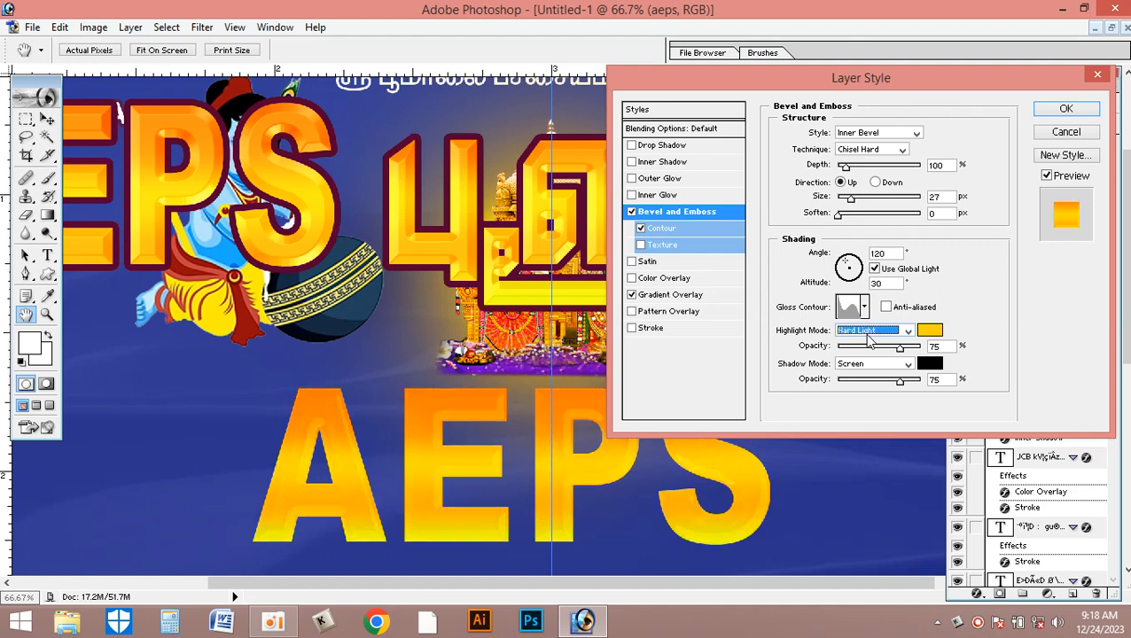
left_click_drag(849, 266, 857, 268)
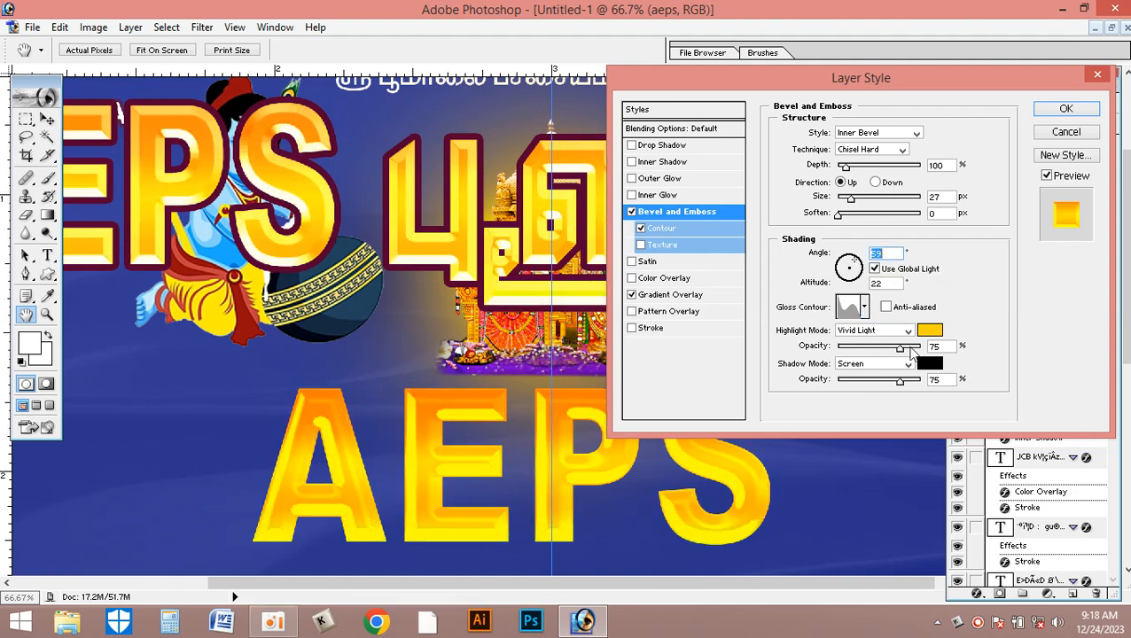
- Set the bevel's highlight mode to Luminosity and its Soften to 2 px
left_click(890, 336)
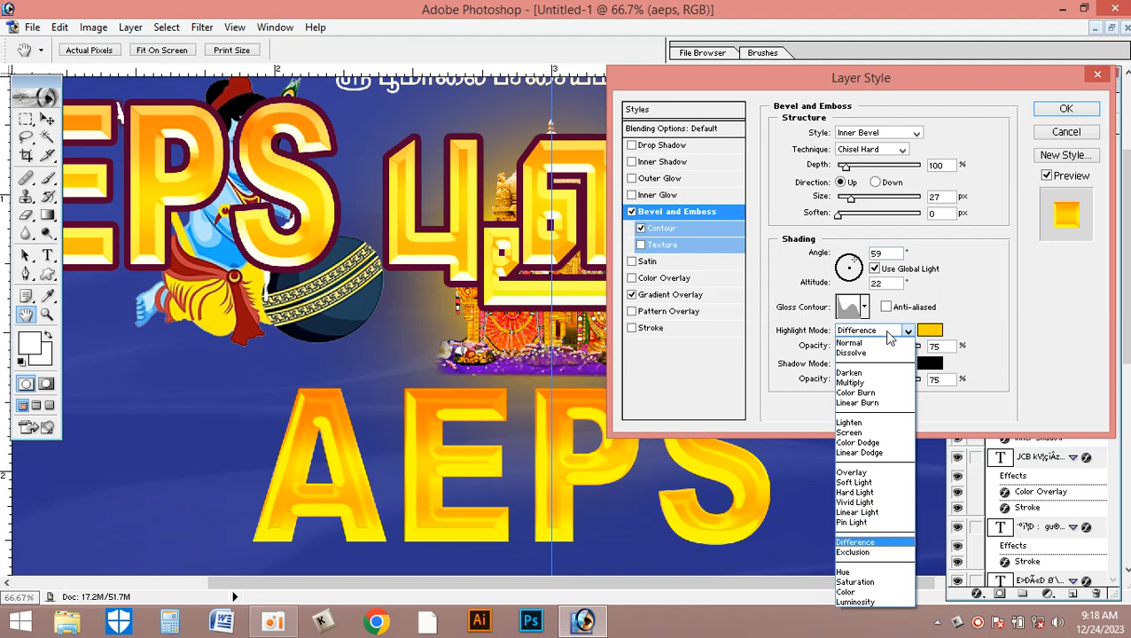
left_click(854, 551)
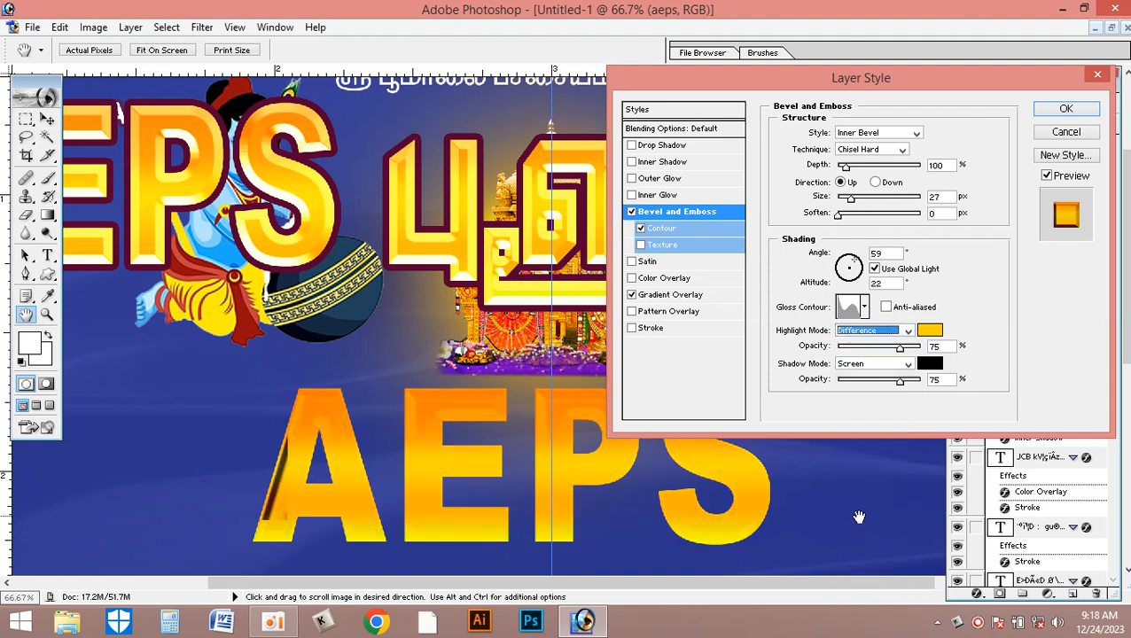
key("Down")
key("Down")
key("Down")
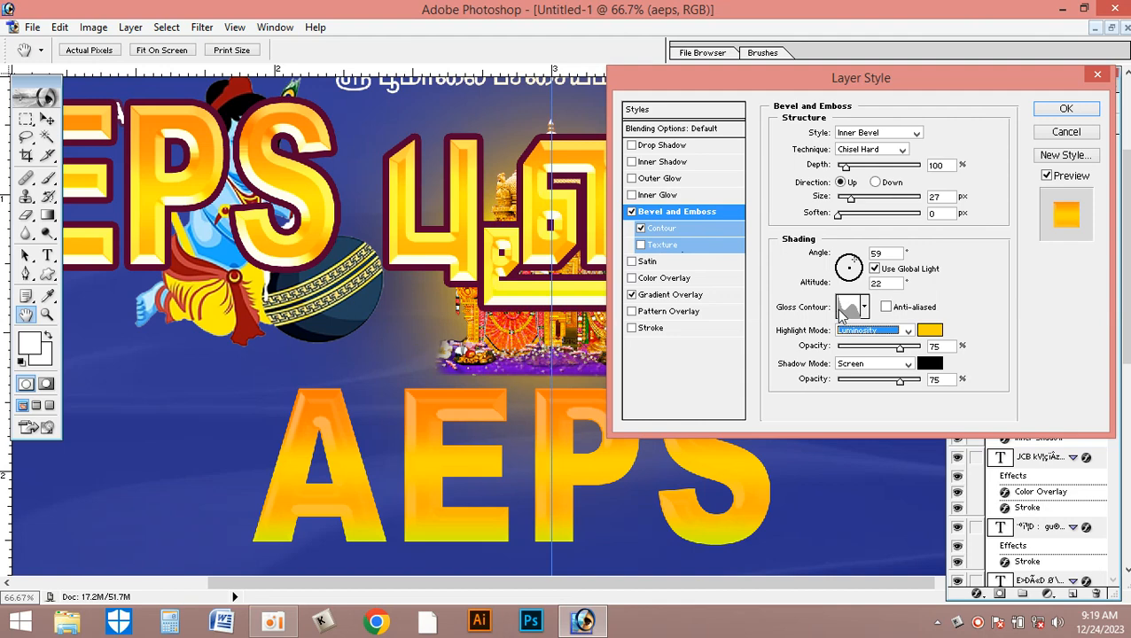
left_click_drag(840, 219, 850, 217)
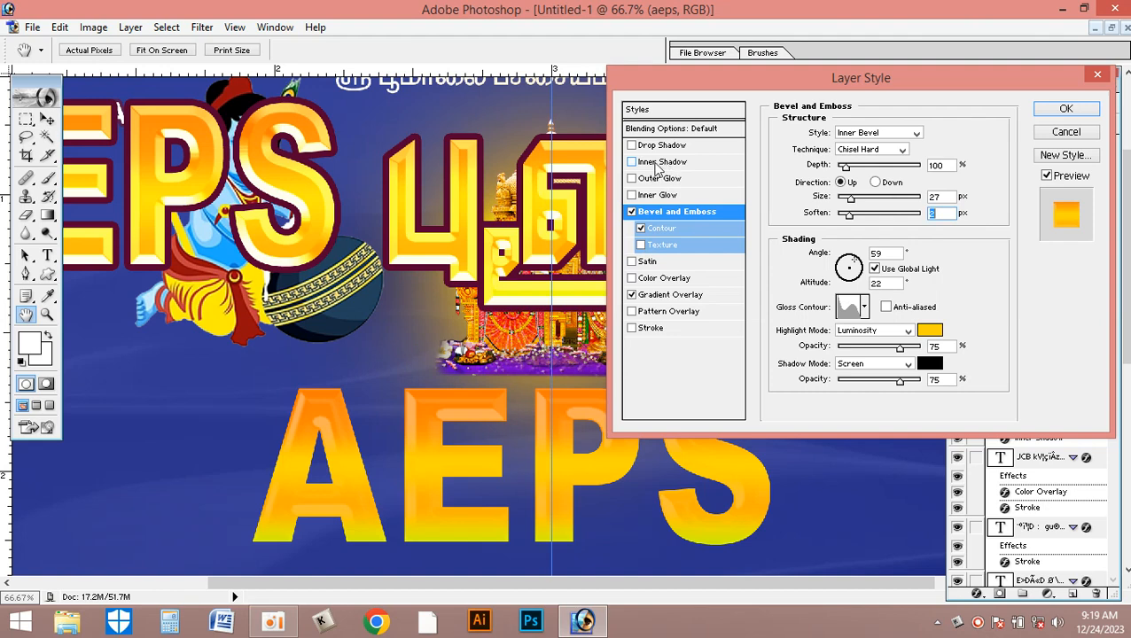
- Try an Inner Shadow on the AEPS text and replace it with a Drop Shadow of 21 px distance and 16 px size
left_click(660, 163)
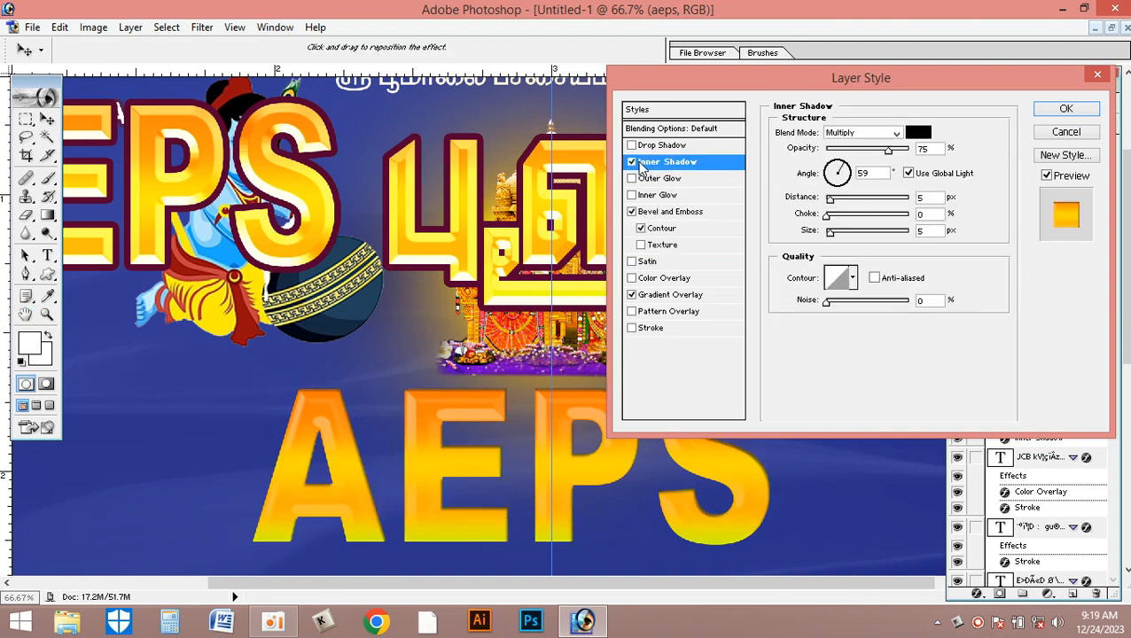
left_click(631, 162)
left_click(631, 145)
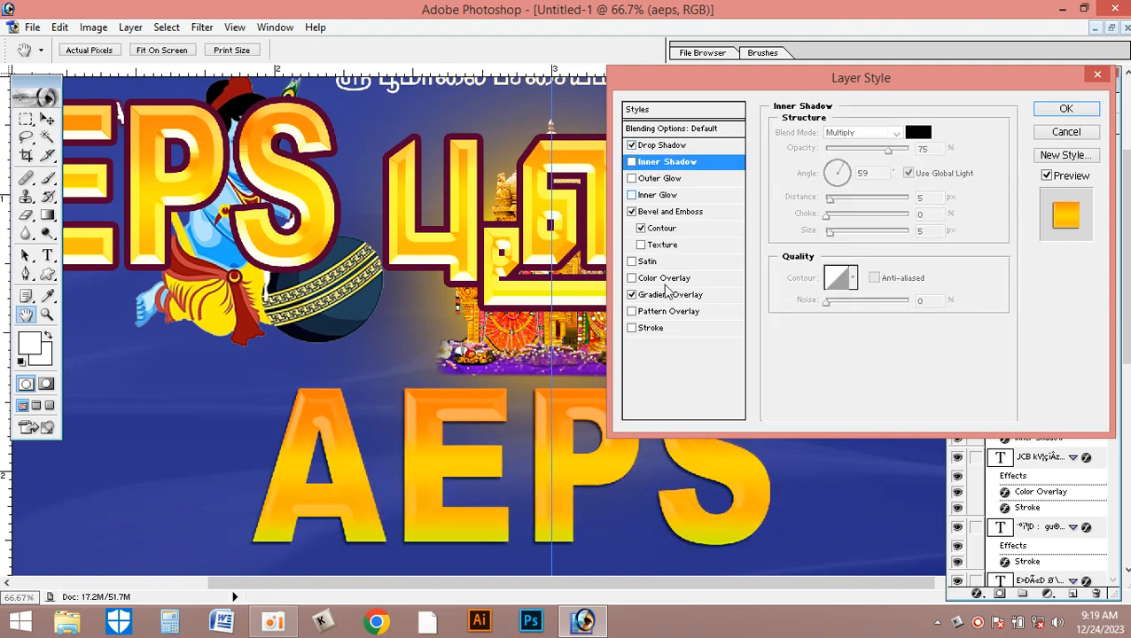
left_click(681, 145)
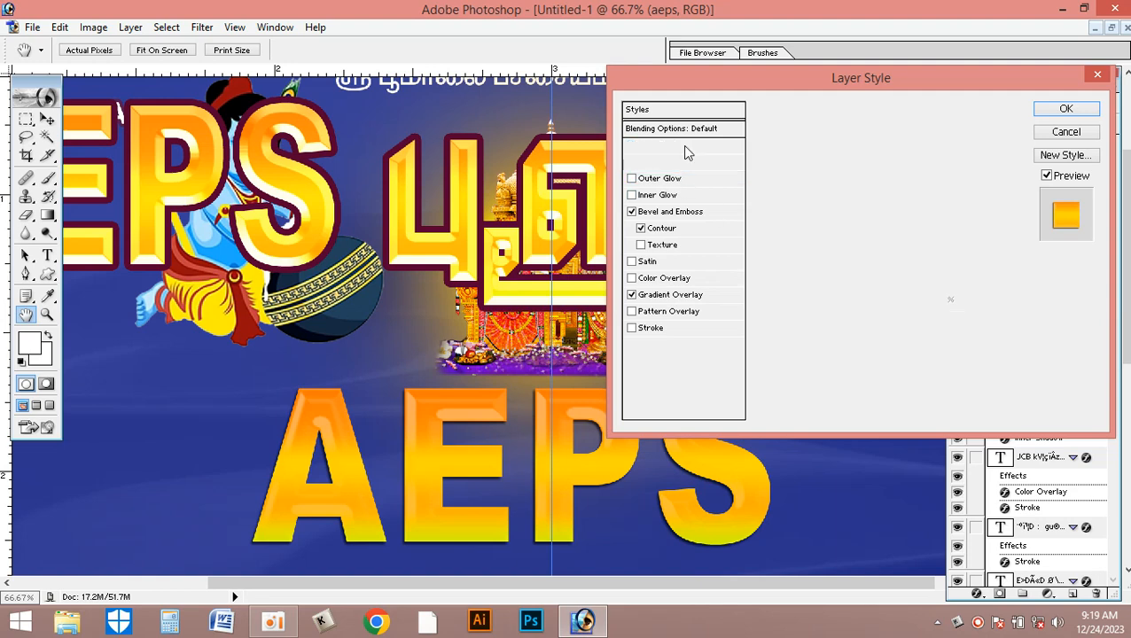
left_click_drag(831, 234, 843, 202)
- Compare several contour presets for the AEPS text's Drop Shadow and set the smooth S-shaped curve contour
left_click(854, 280)
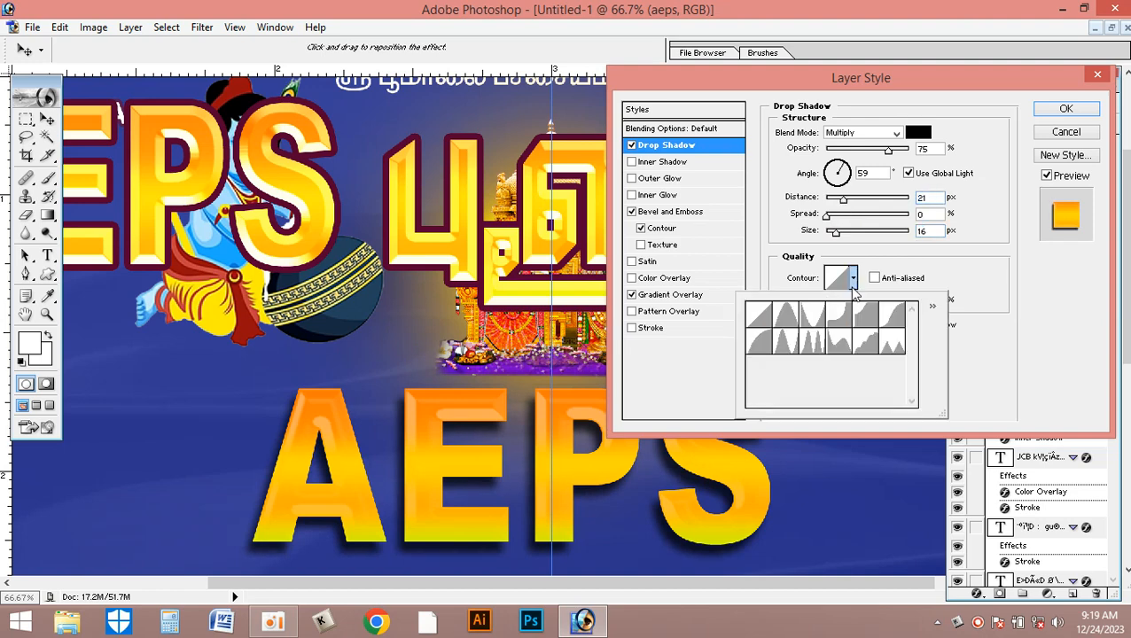
left_click(813, 317)
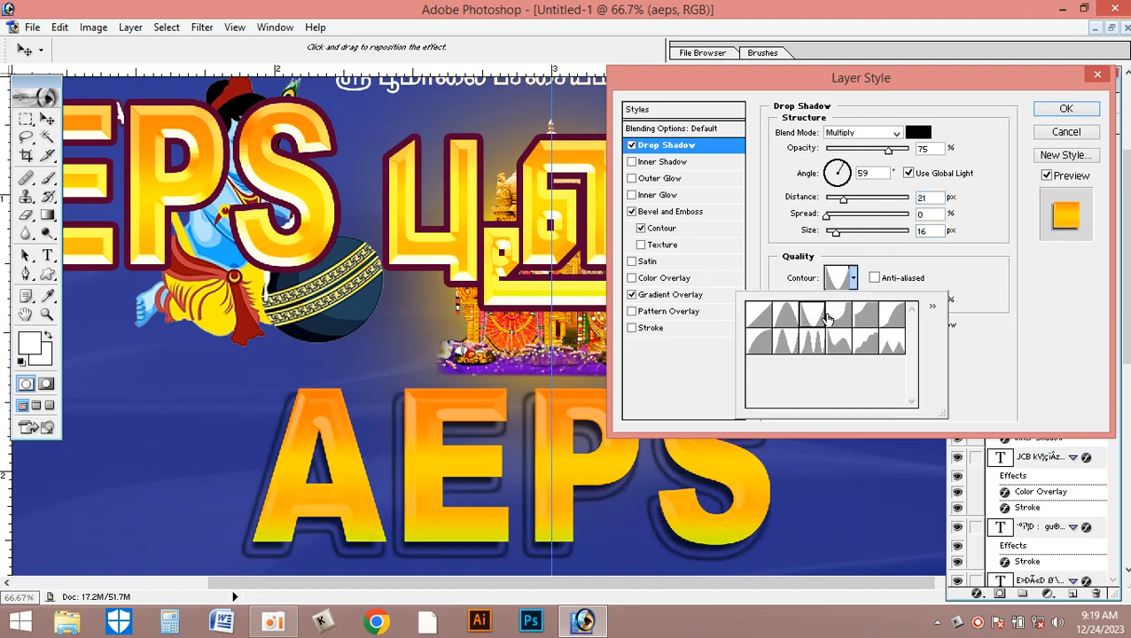
left_click(864, 318)
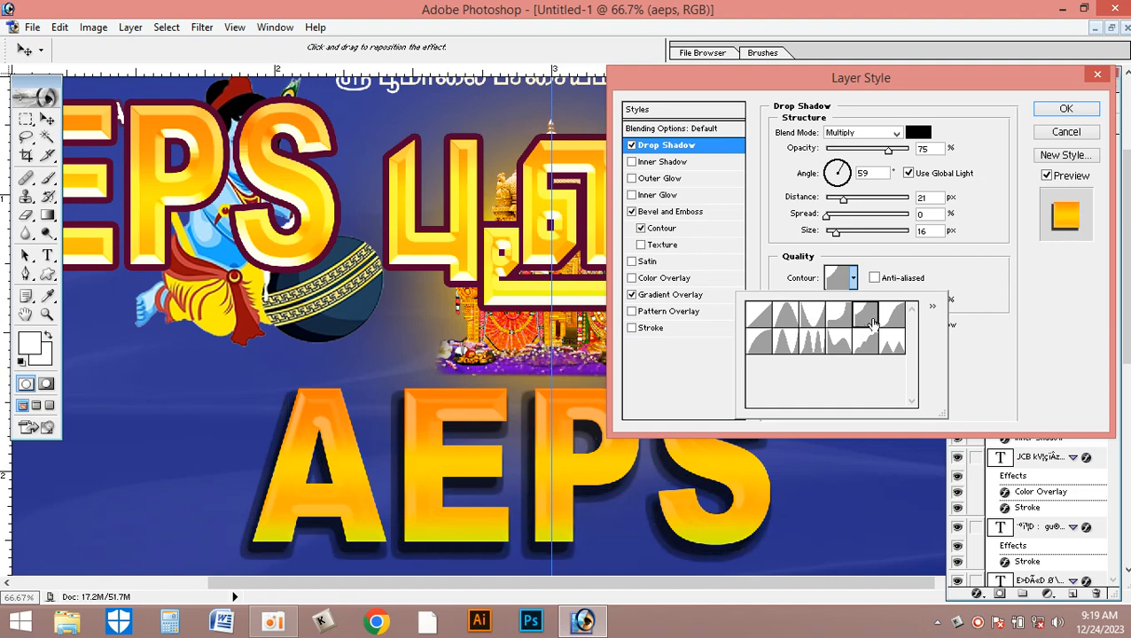
left_click(887, 319)
left_click(868, 343)
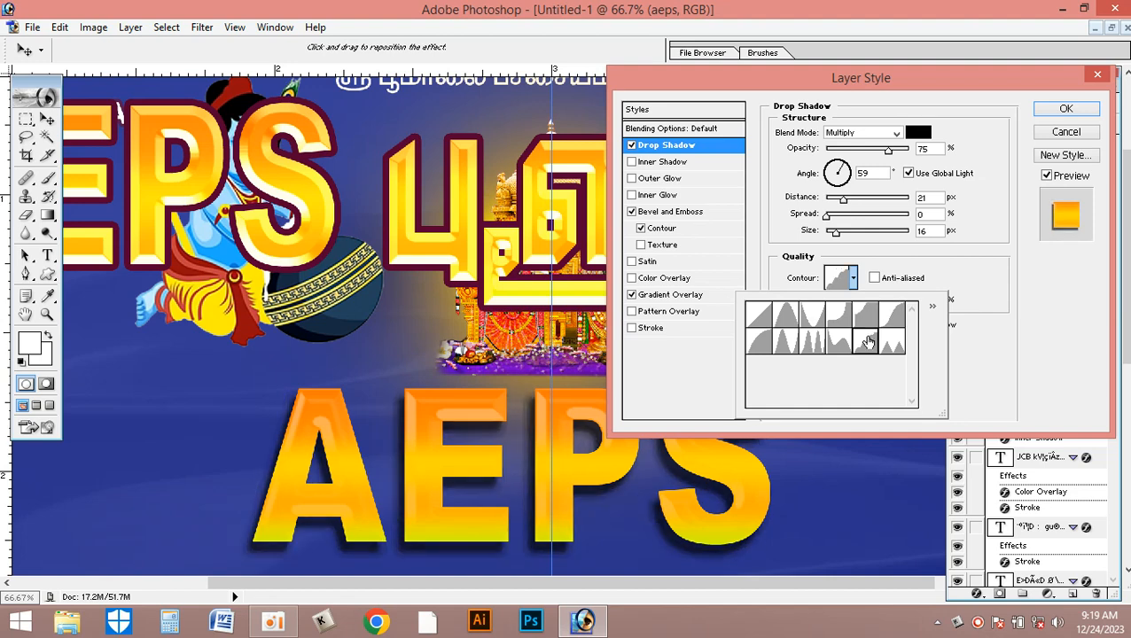
left_click(890, 316)
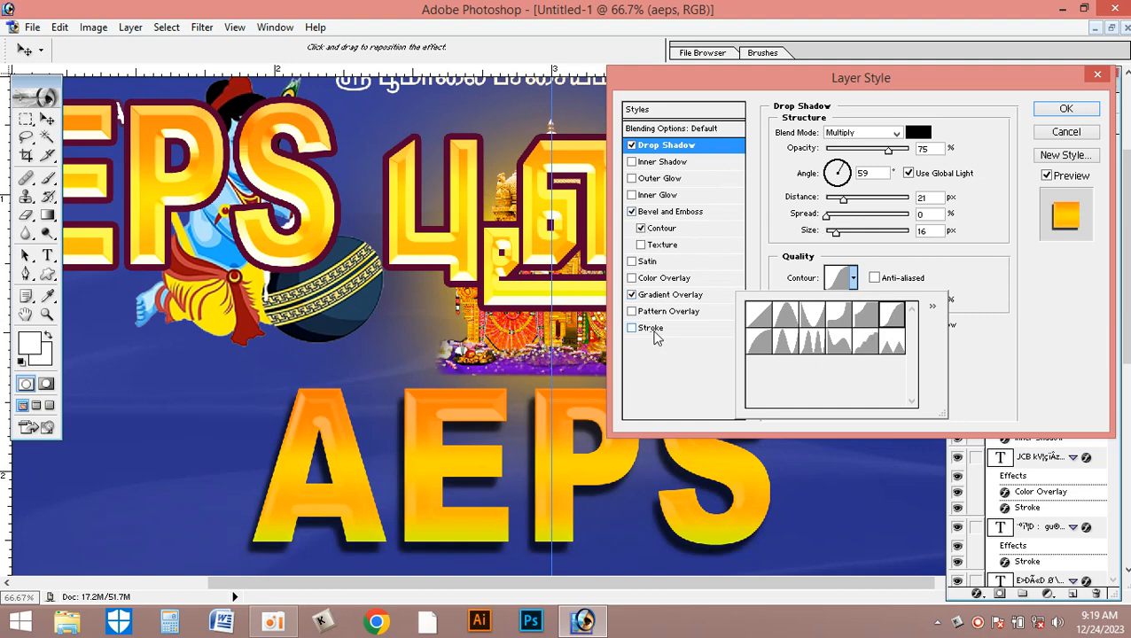
- Add a dark red A00303 outside stroke of 7 px to the AEPS text and apply the layer style
left_click(652, 328)
left_click(814, 228)
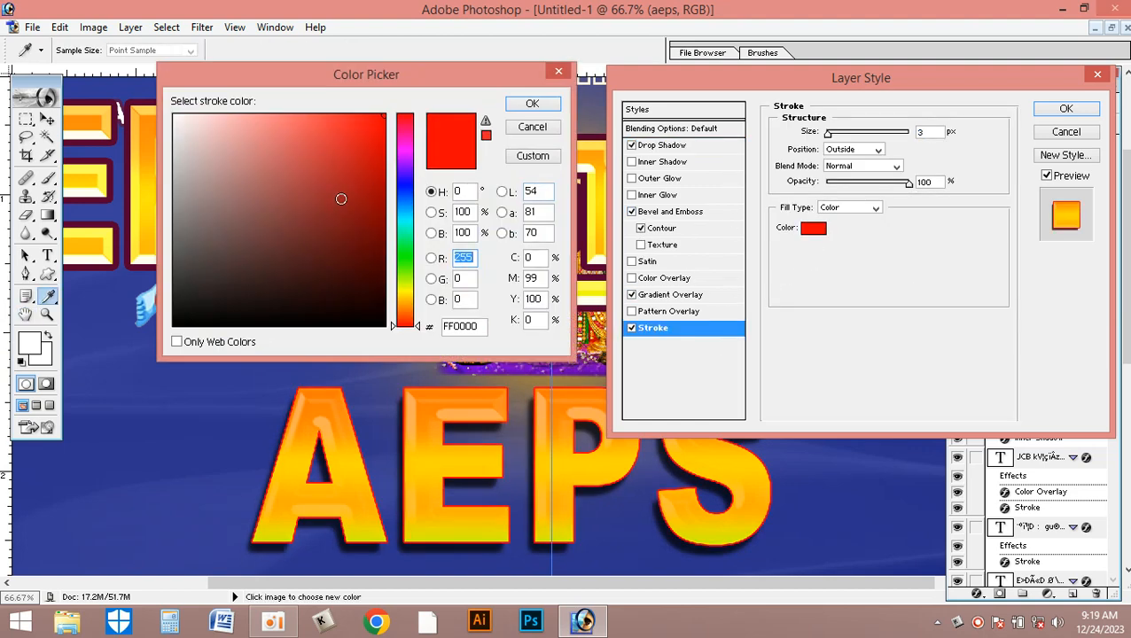
left_click(382, 193)
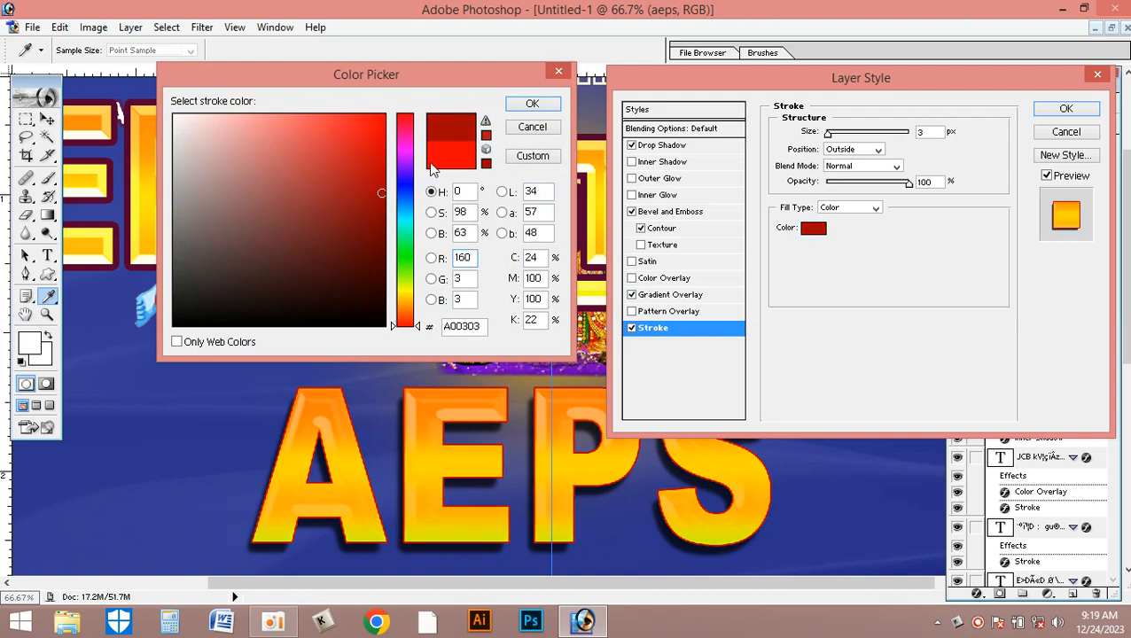
left_click(532, 104)
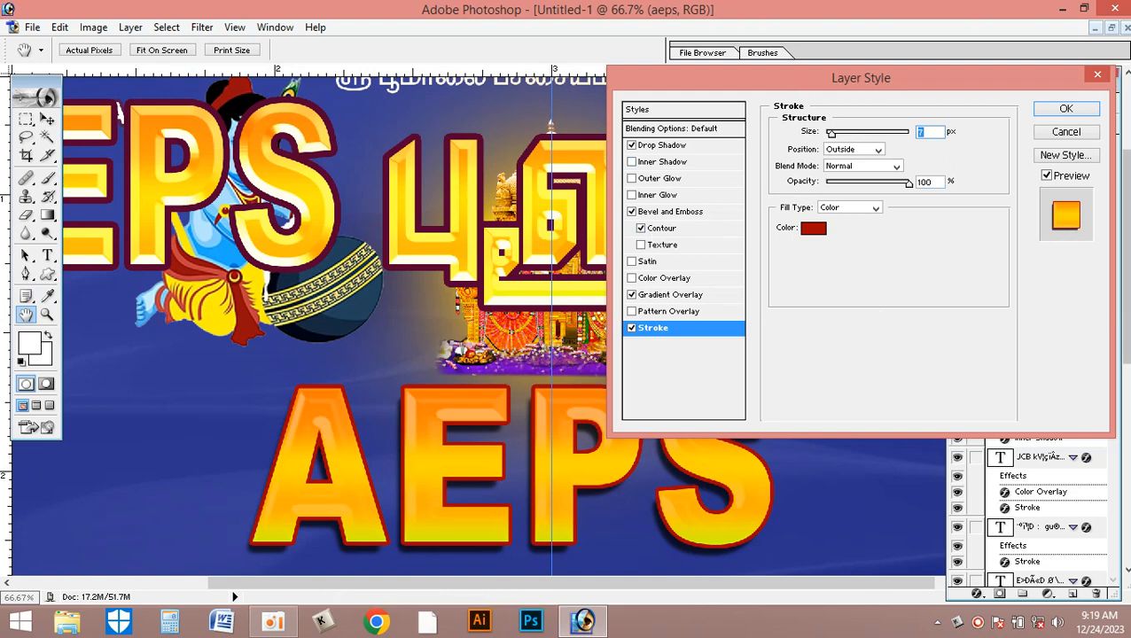
left_click(1067, 109)
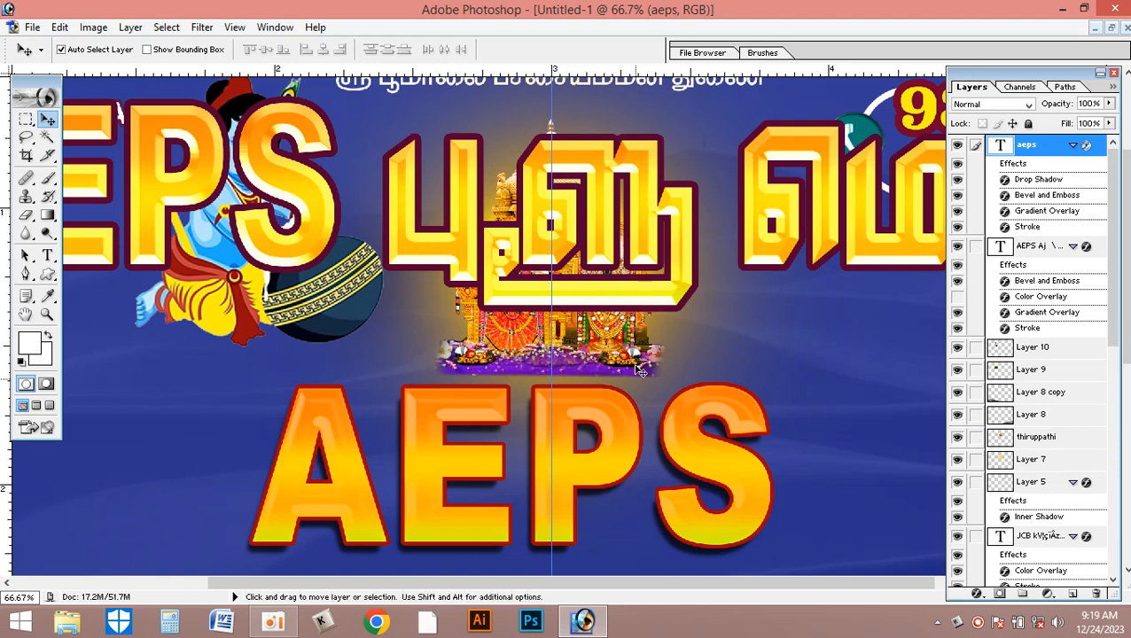
- Duplicate the aeps text layer, try shifting the copy up and to the right, and undo that shift
scroll(640, 371, "up", 2)
left_click(1112, 27)
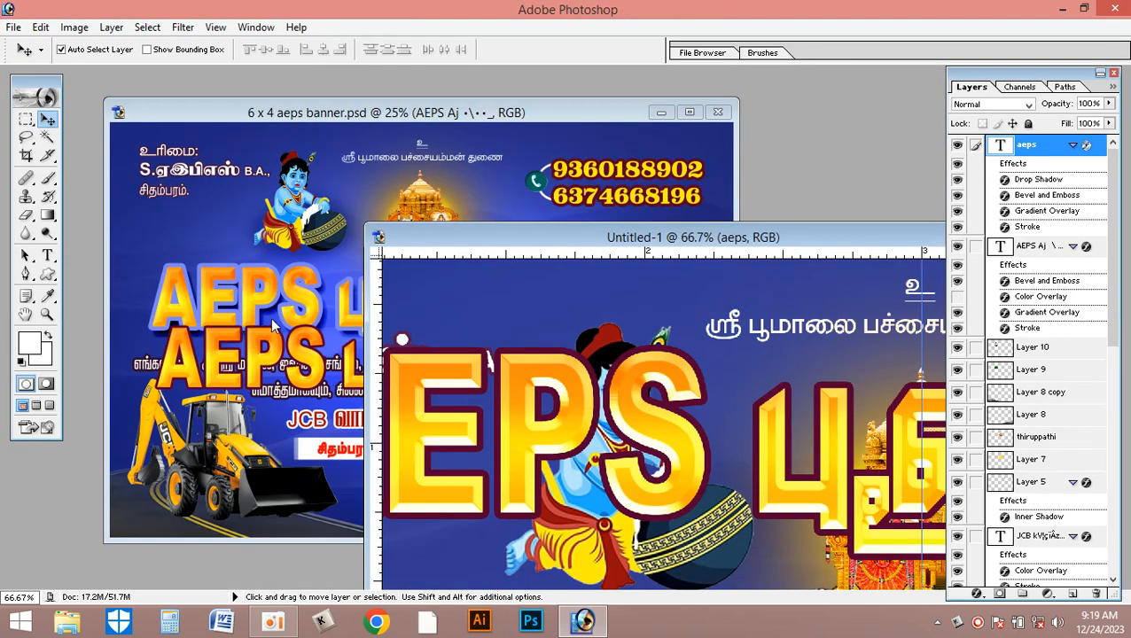
double_click(846, 238)
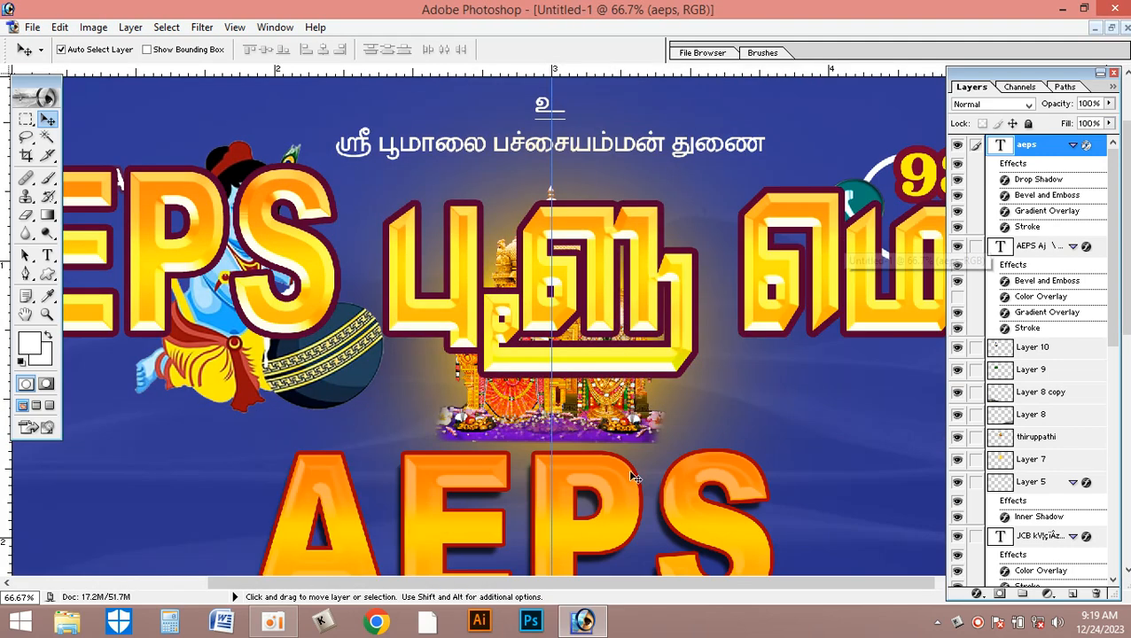
scroll(696, 485, "down", 3)
scroll(625, 450, "down", 2)
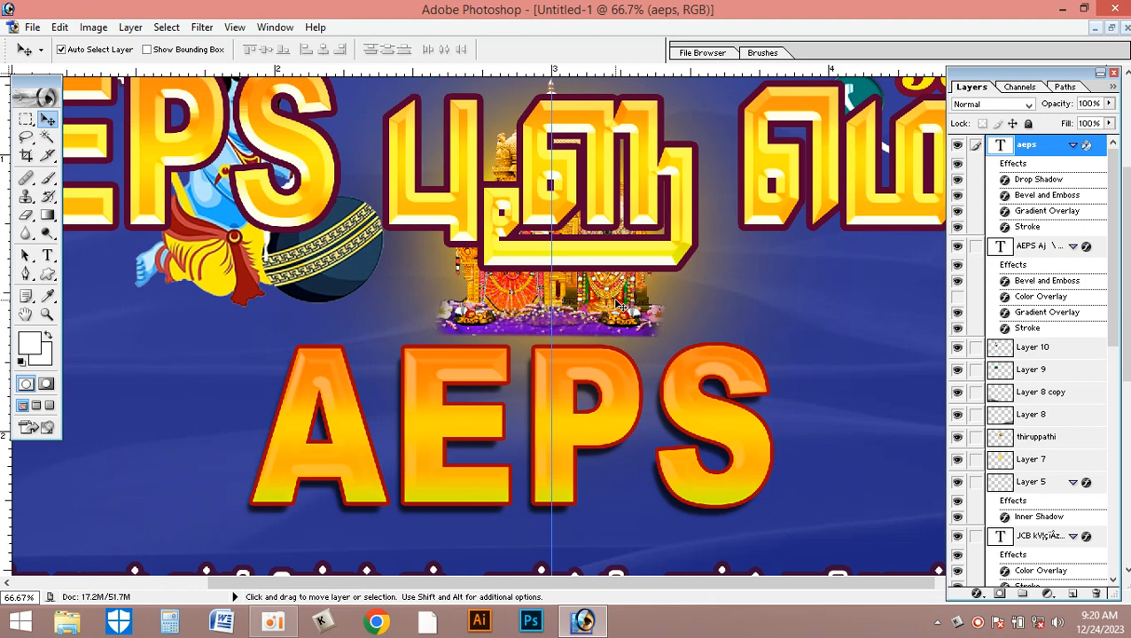
key("ctrl+j")
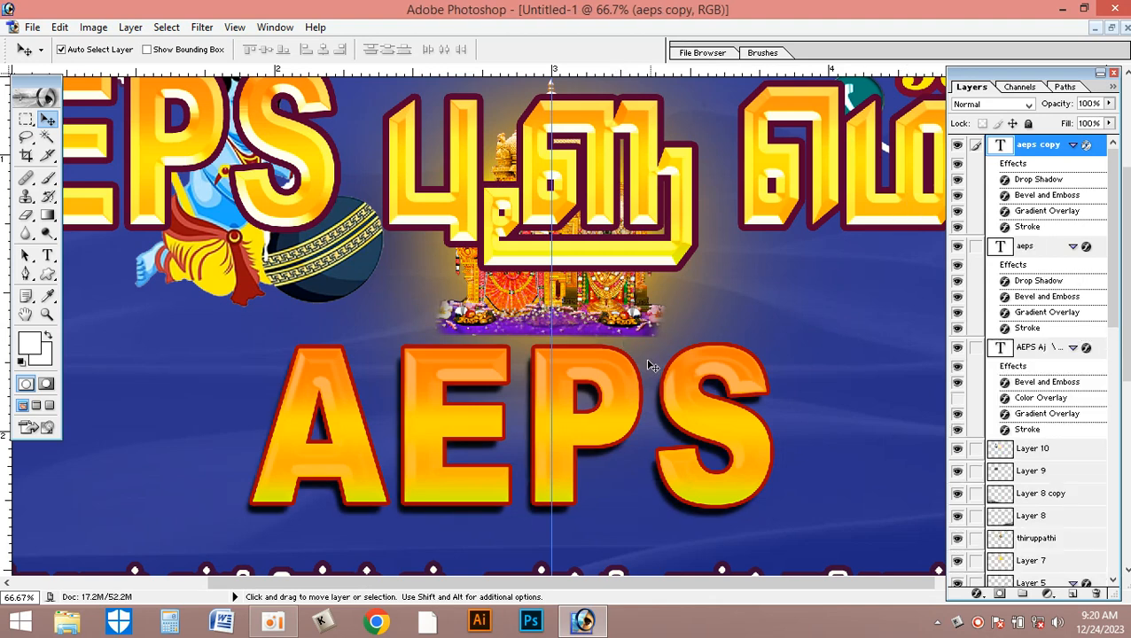
left_click_drag(619, 378, 638, 353)
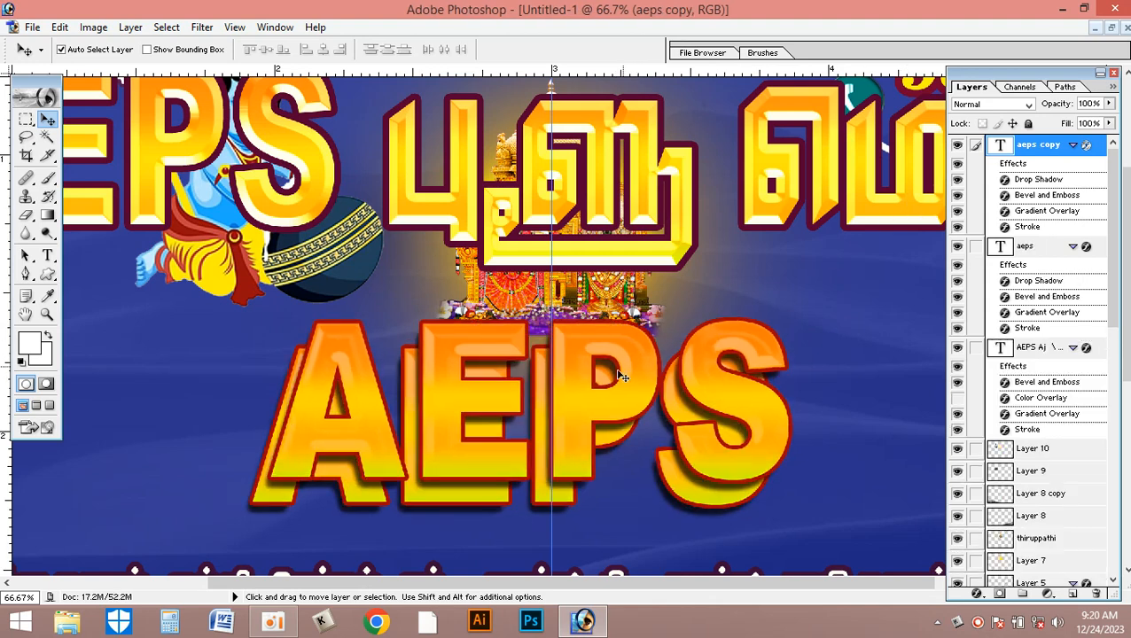
key("ctrl+z")
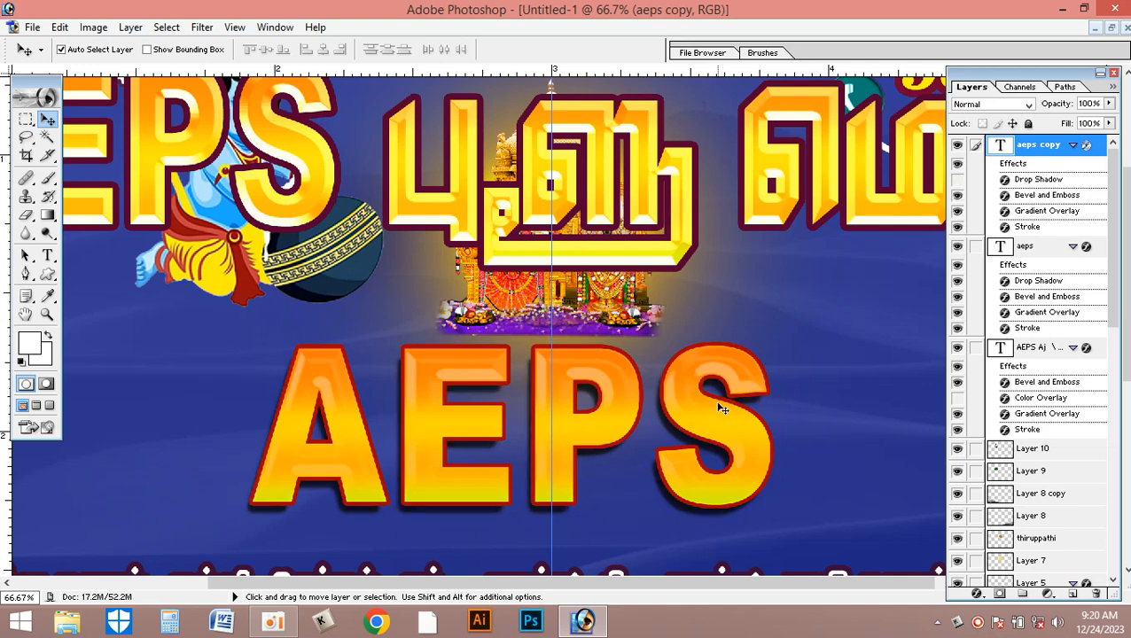
- Hide and show the aeps copy and aeps layers in turn to compare the text with and without its drop shadow
left_click(957, 146)
left_click(957, 246)
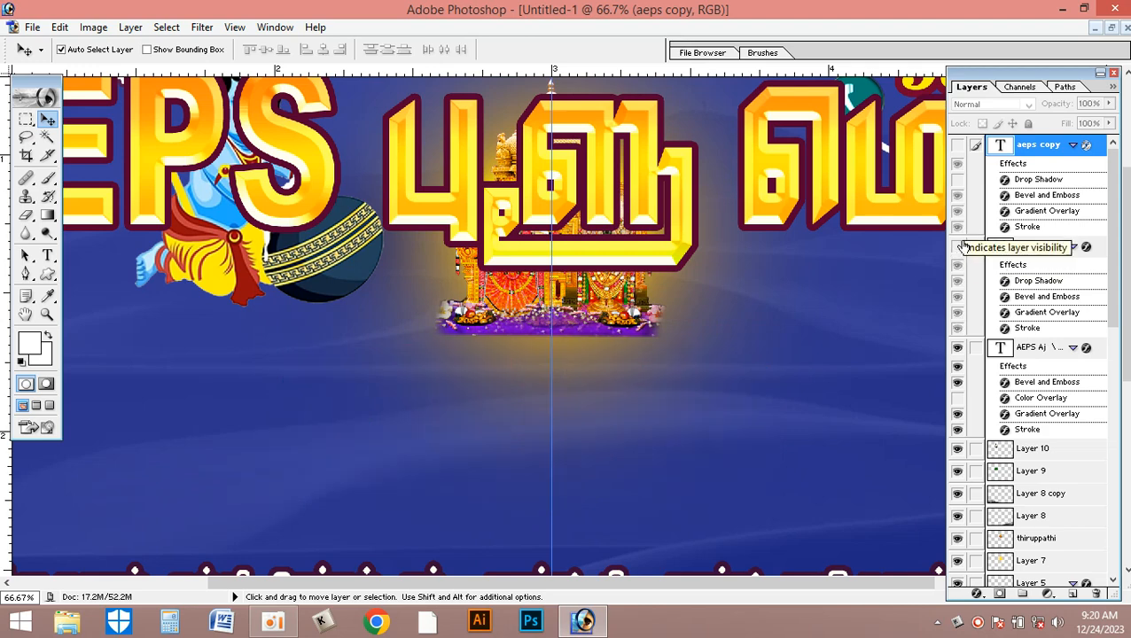
left_click(958, 146)
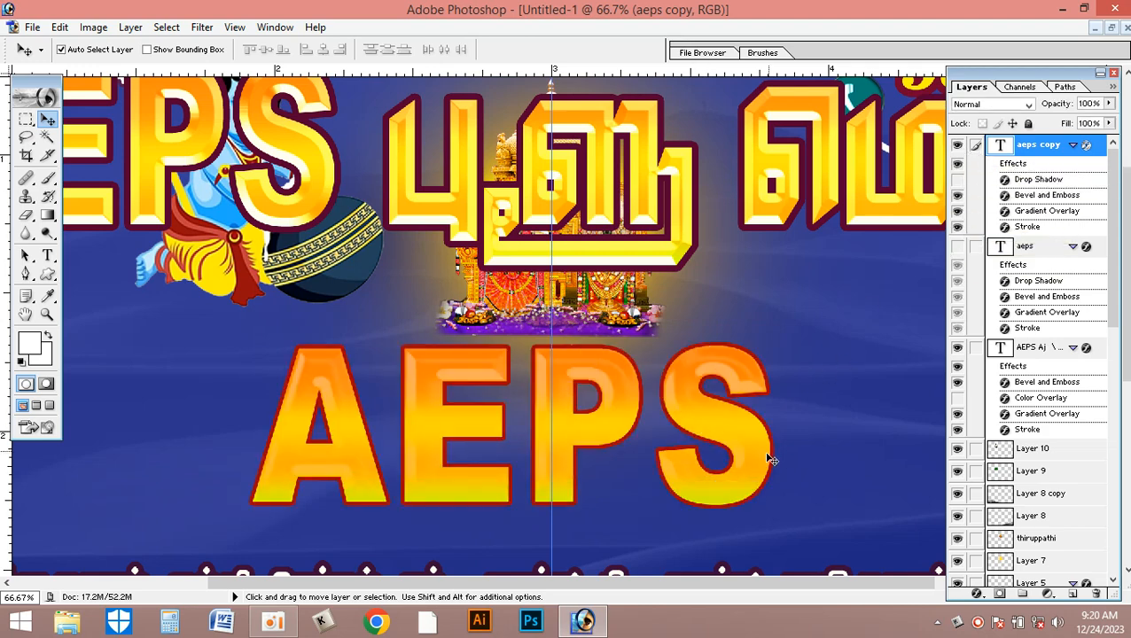
left_click(958, 248)
- Change the lower aeps layer's stroke to a light tint of the background blue and set its size to 14 px
left_click(1033, 253)
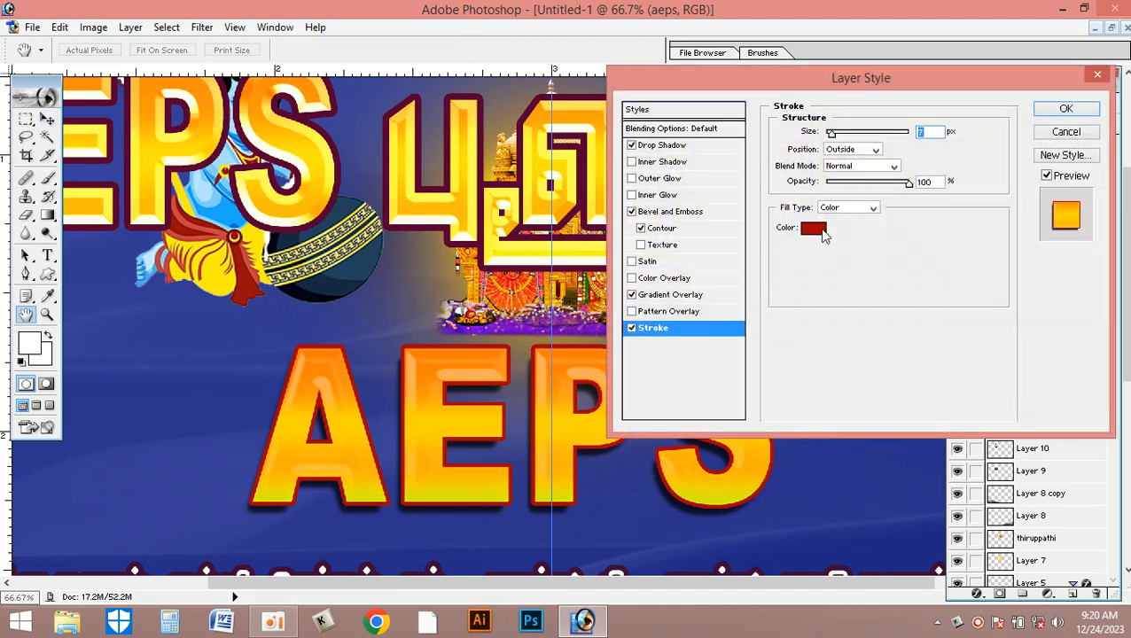
left_click(814, 229)
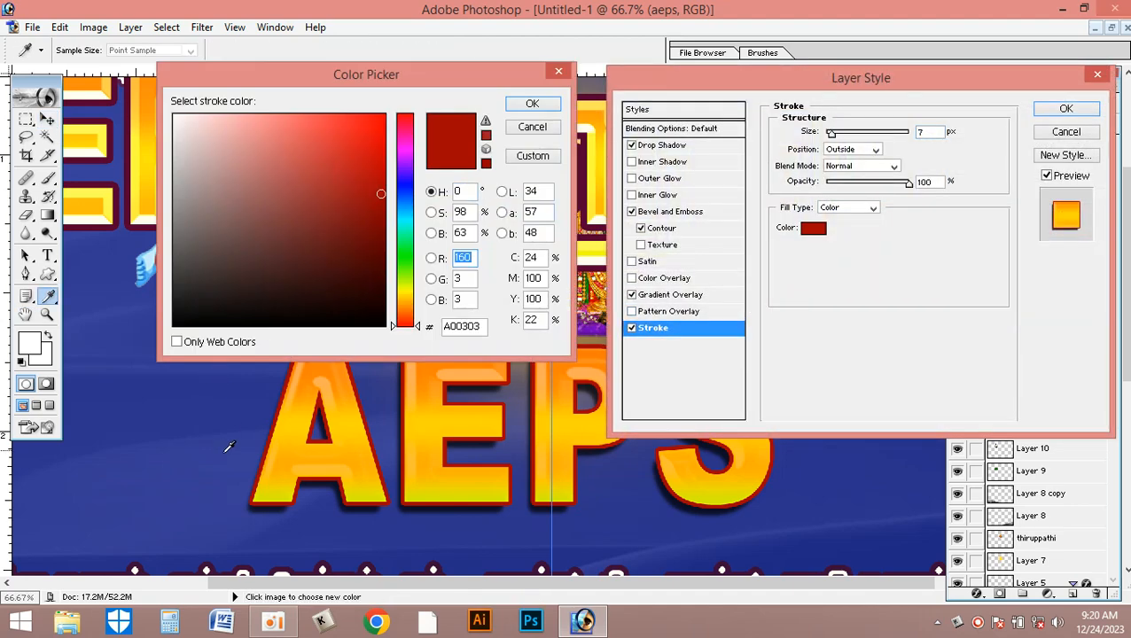
left_click(228, 451)
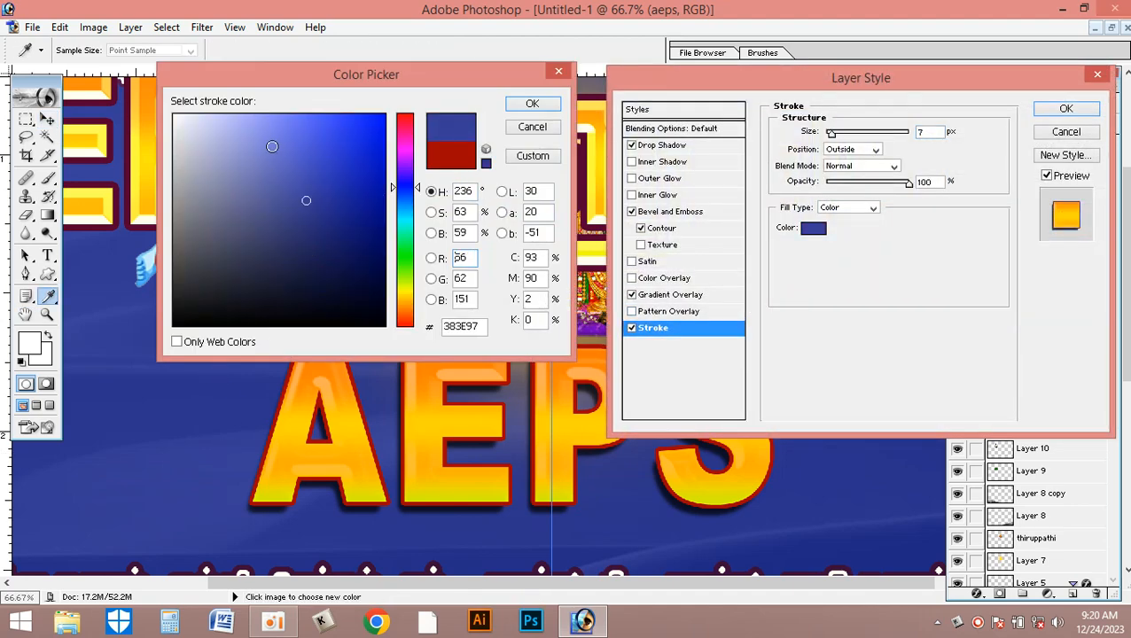
left_click(266, 95)
left_click(536, 105)
type("15")
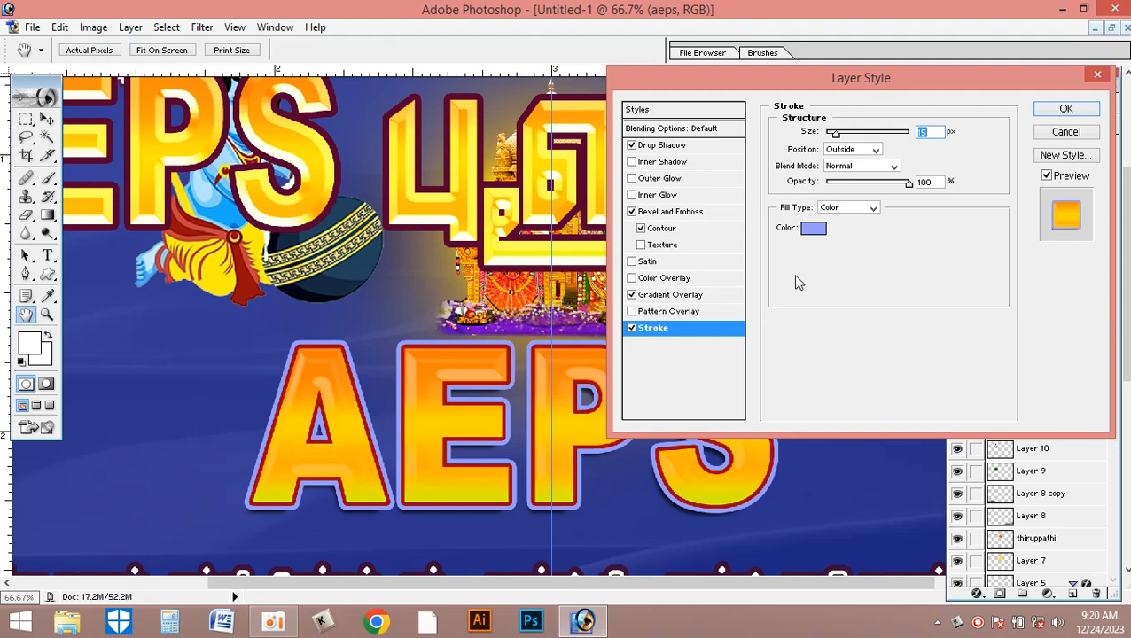
key("Down")
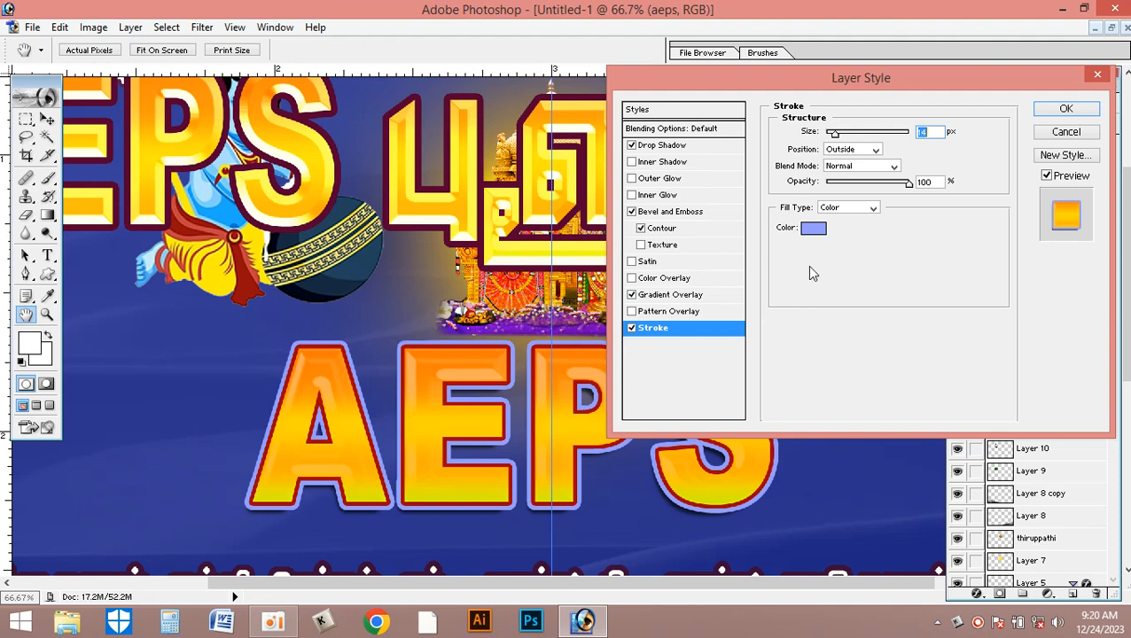
- Try blend modes such as Soft Light and Linear Light on the aeps layer's blue stroke and apply Color
left_click(858, 168)
key("Down")
key("Down")
key("Down")
key("Down")
key("Down")
key("Down")
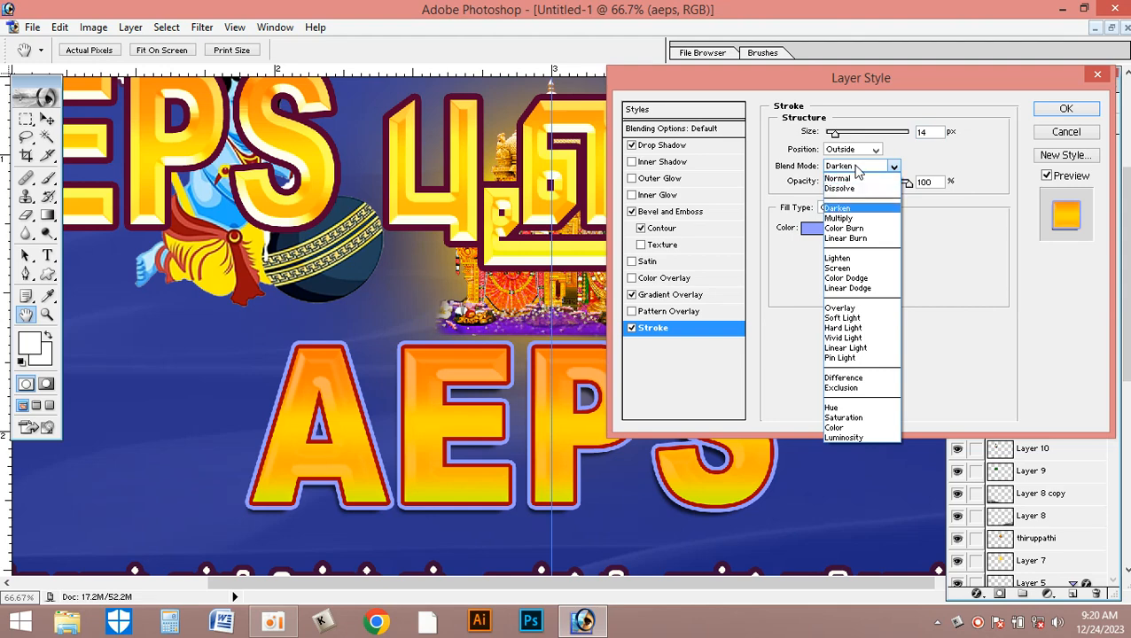
key("Down")
key("Down")
key("Down")
key("Down")
key("Down")
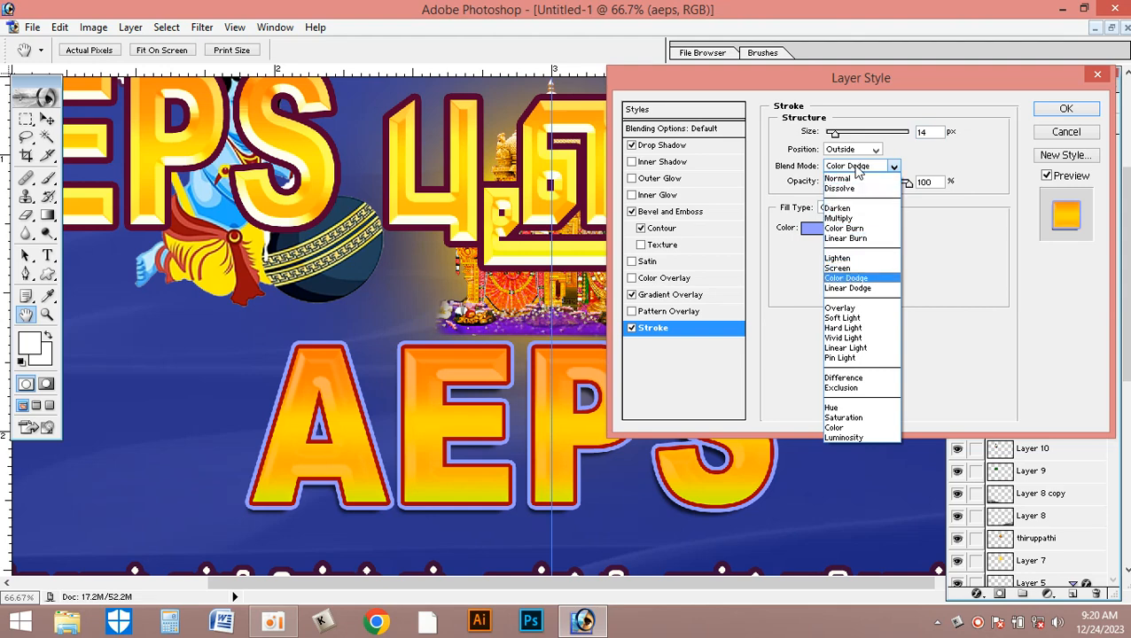
key("Return")
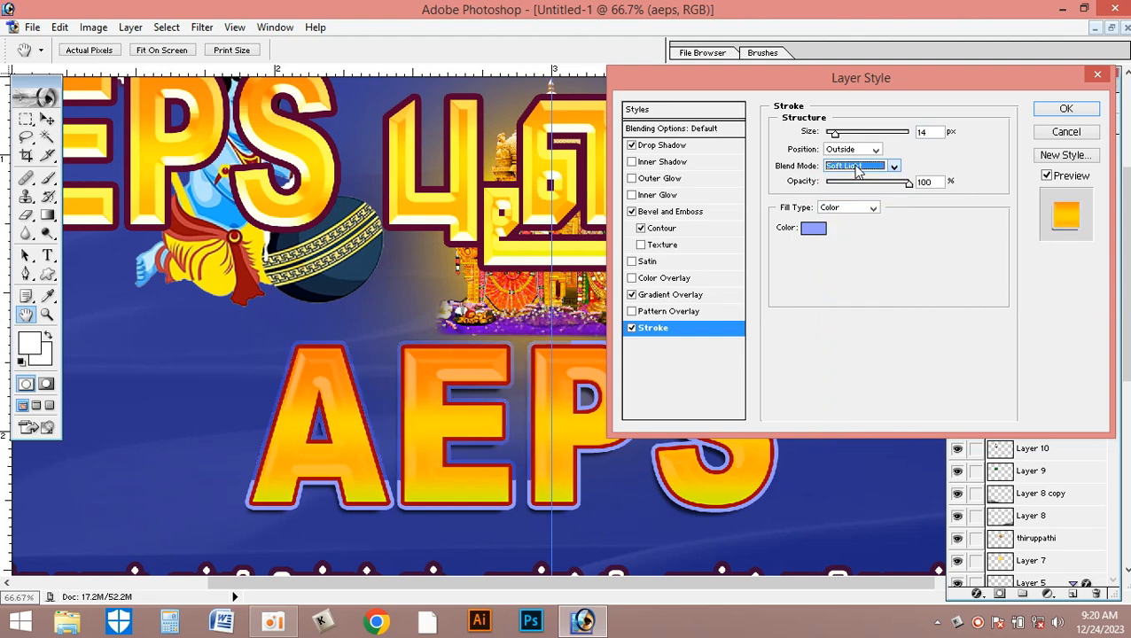
key("Down")
key("Down")
key("Down")
key("Down")
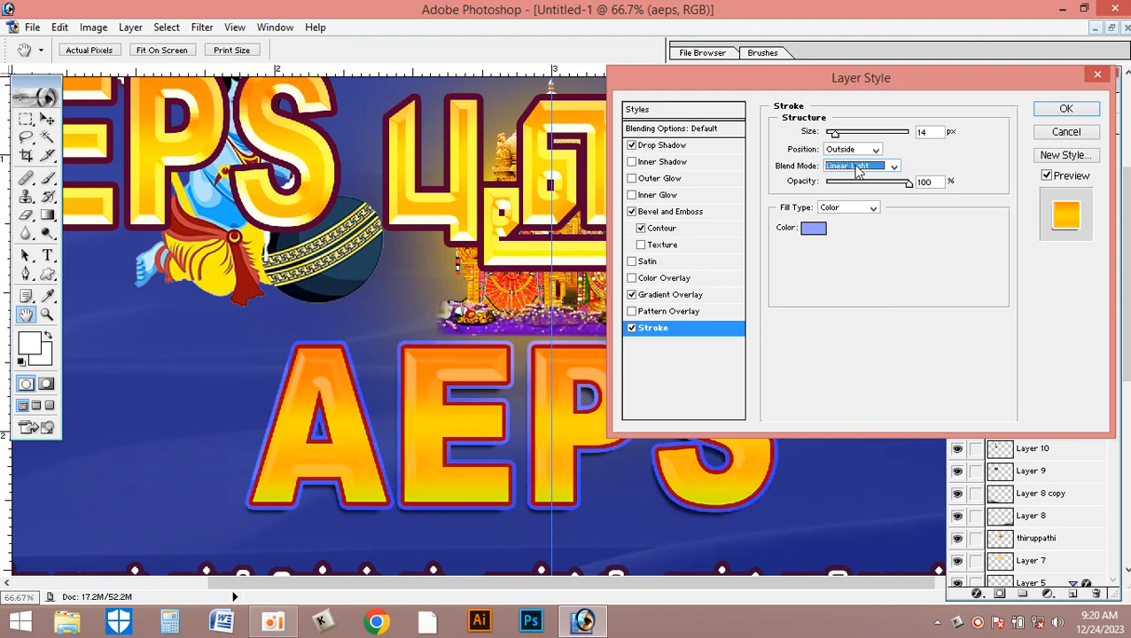
key("Down")
key("Down")
key("Down")
key("Down")
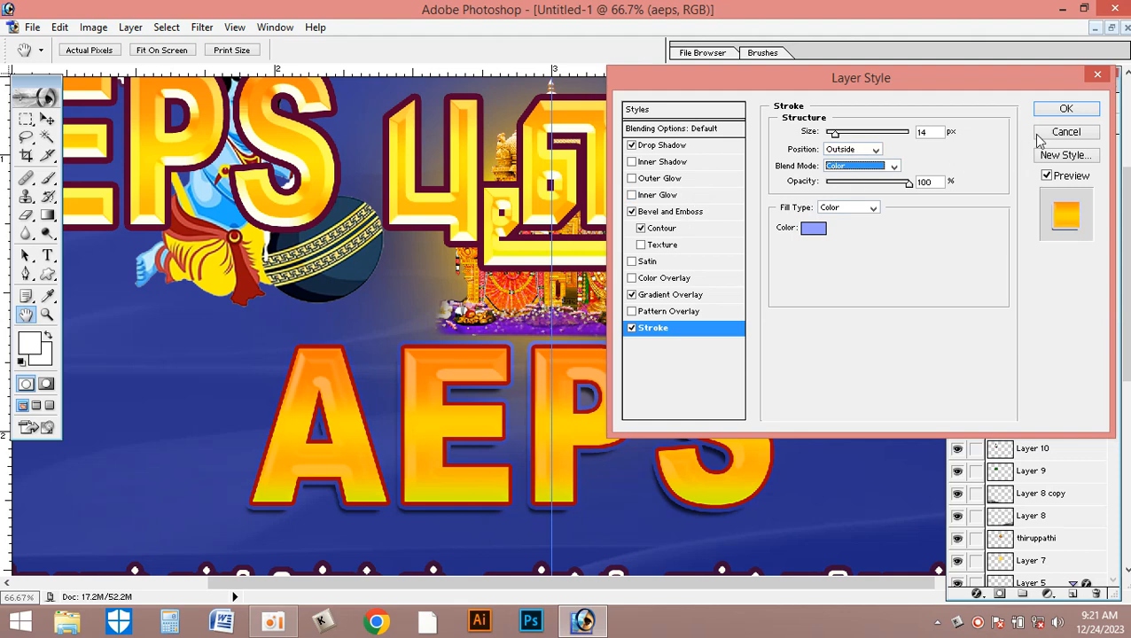
left_click(1067, 109)
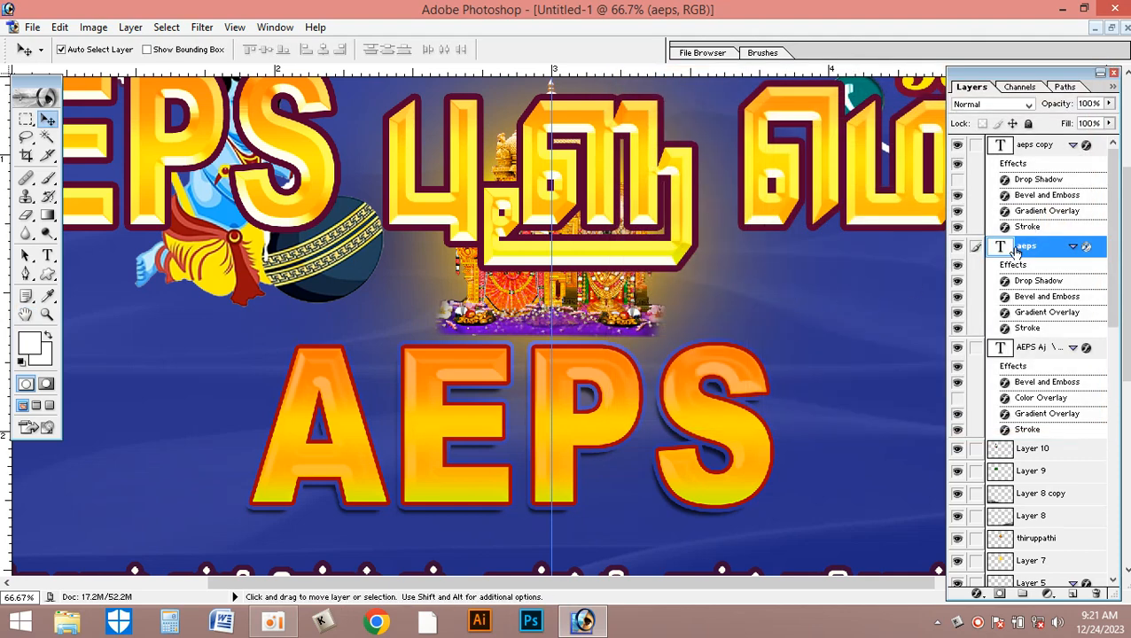
- Delete the aeps copy and aeps text layers, and move the main AEPS title down into the space below the temple image
key("ctrl+minus")
key("ctrl+minus")
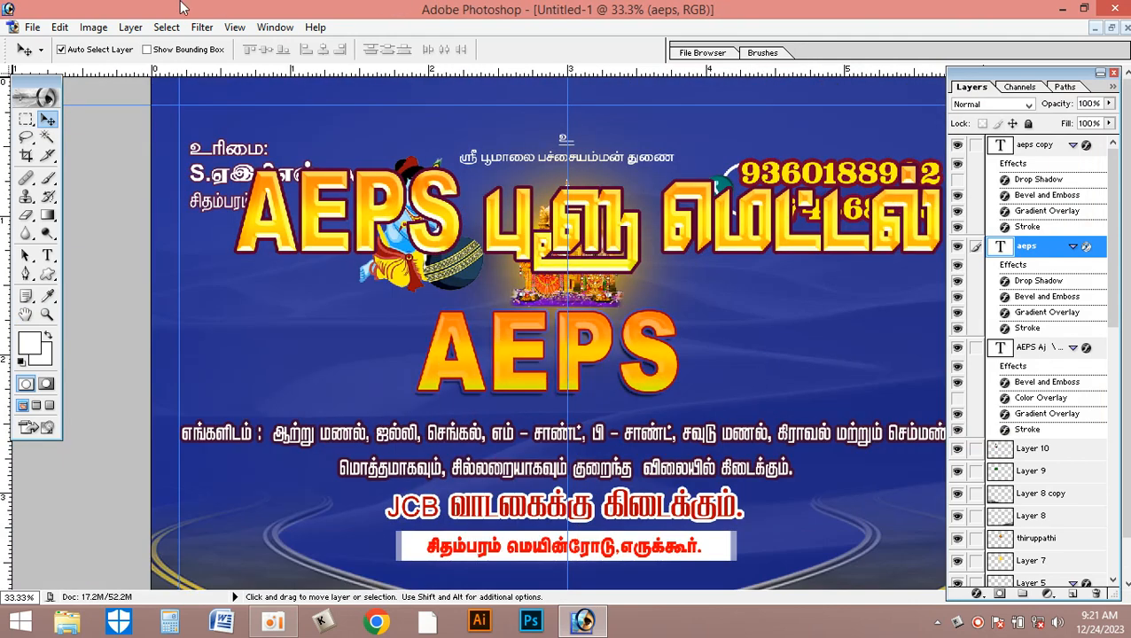
left_click(603, 345)
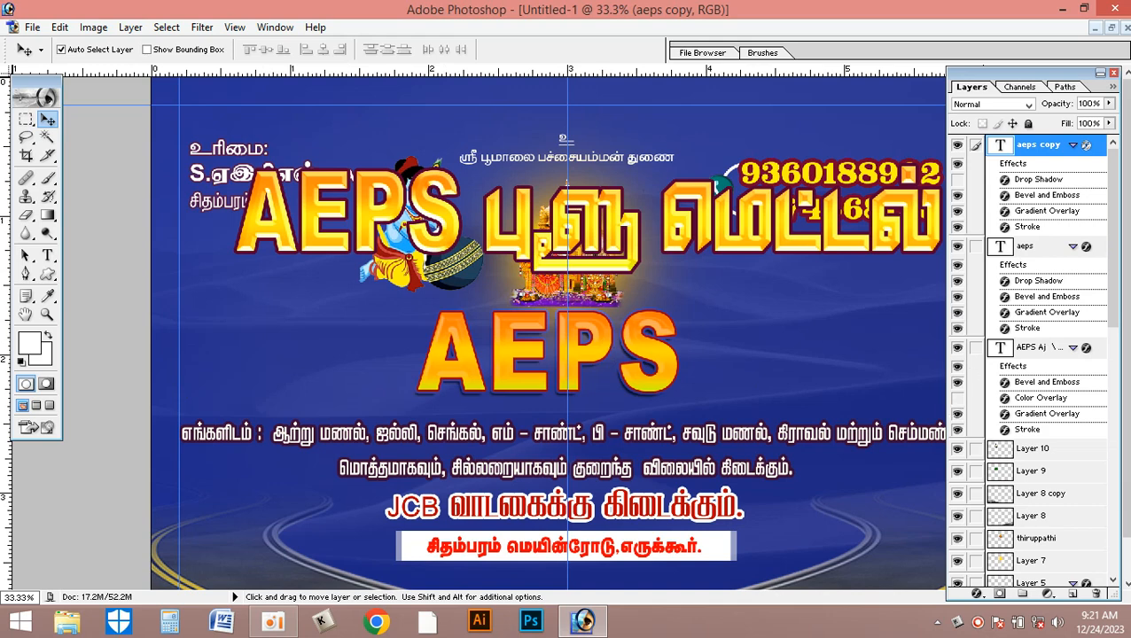
left_click(1098, 595)
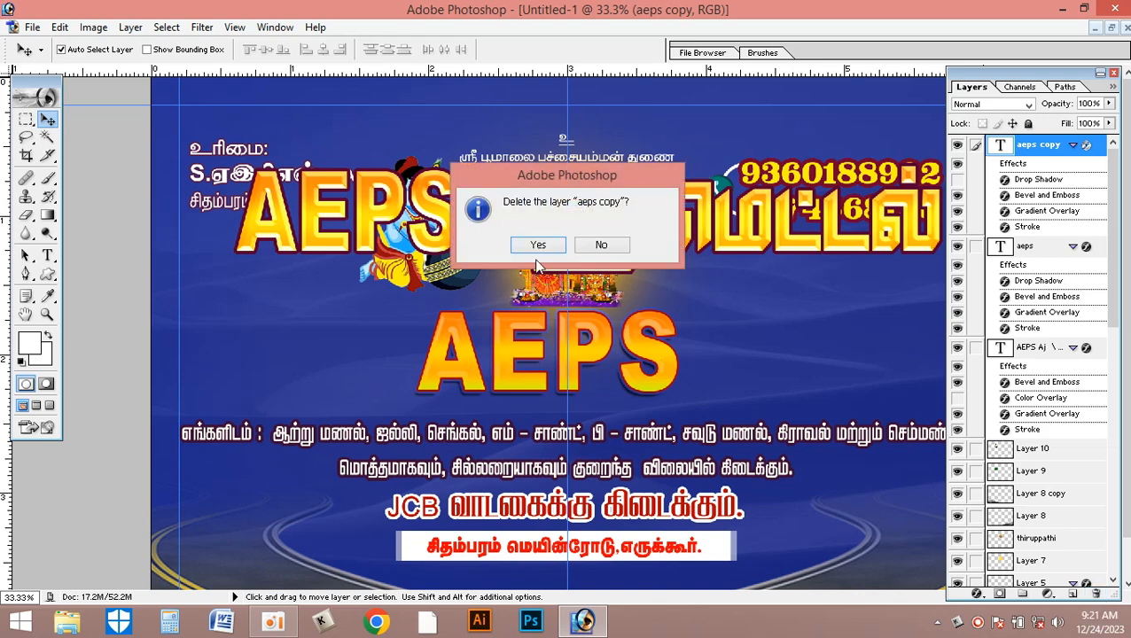
left_click(538, 245)
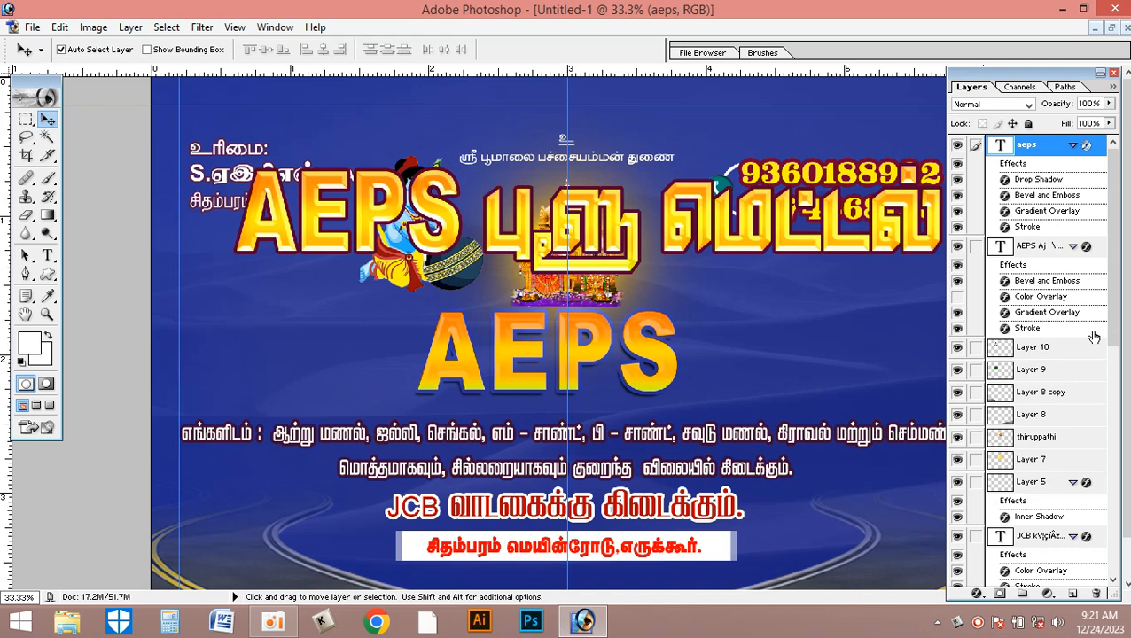
left_click(1097, 593)
left_click(538, 243)
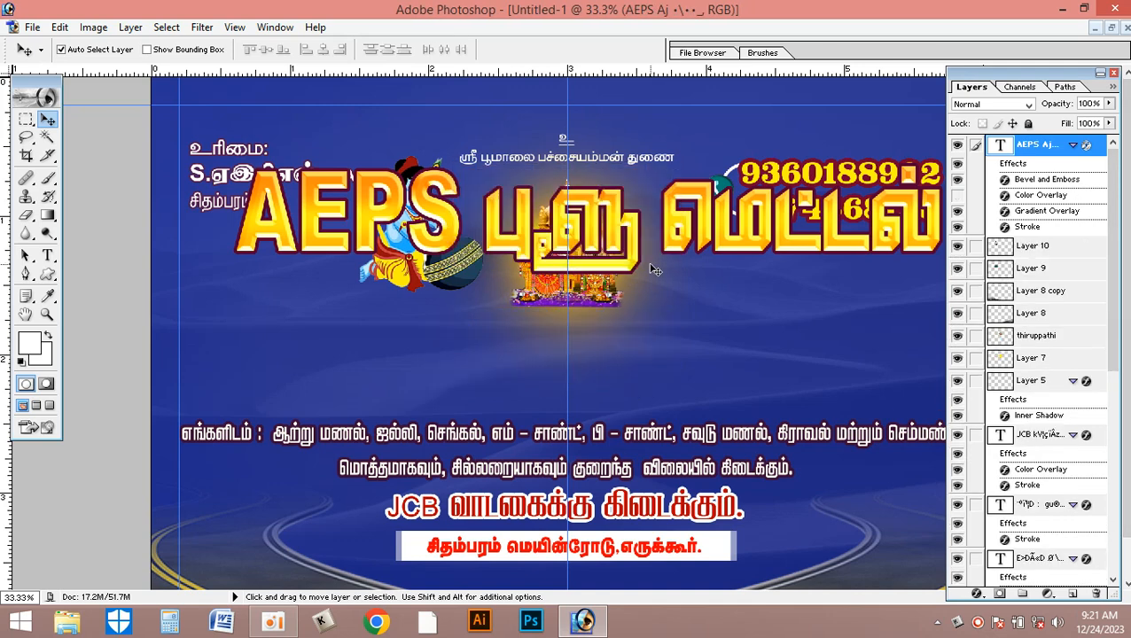
left_click_drag(614, 209, 601, 339)
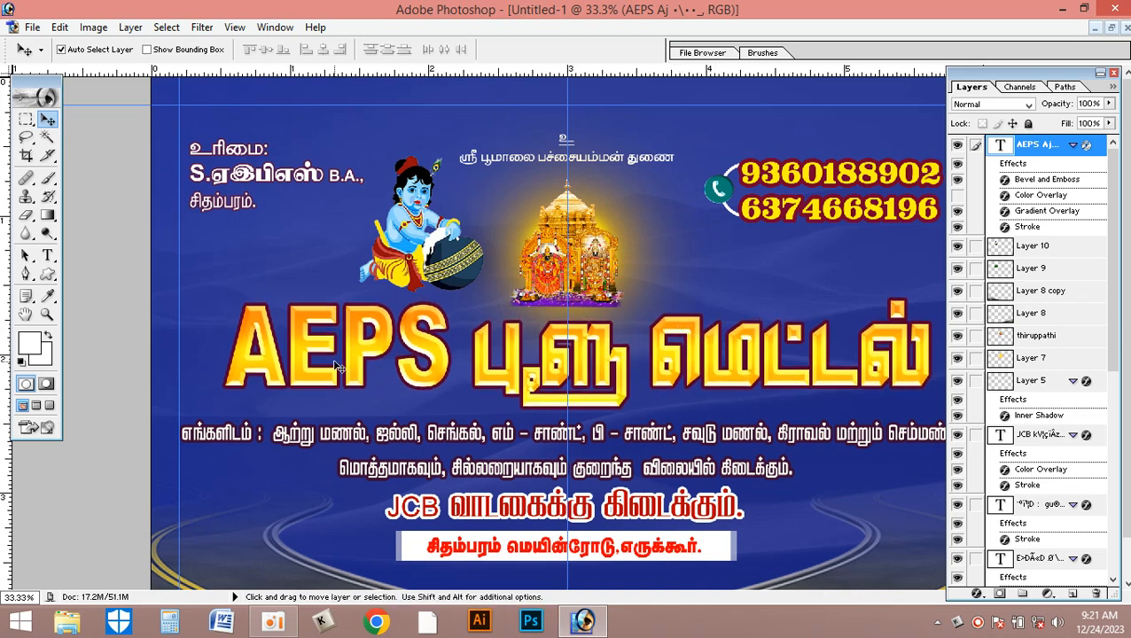
- Copy the JCB excavator image from 6 x 4 aeps banner.psd into the new banner and place it in the artwork's lower-left corner
left_click(1111, 28)
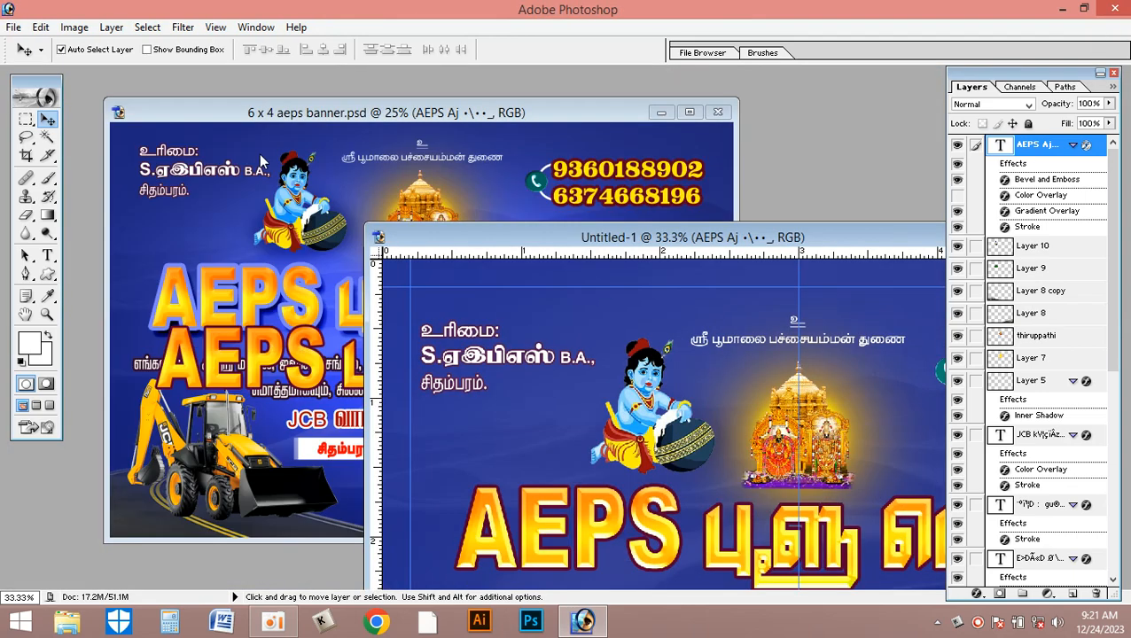
left_click(233, 458)
left_click_drag(232, 459, 715, 549)
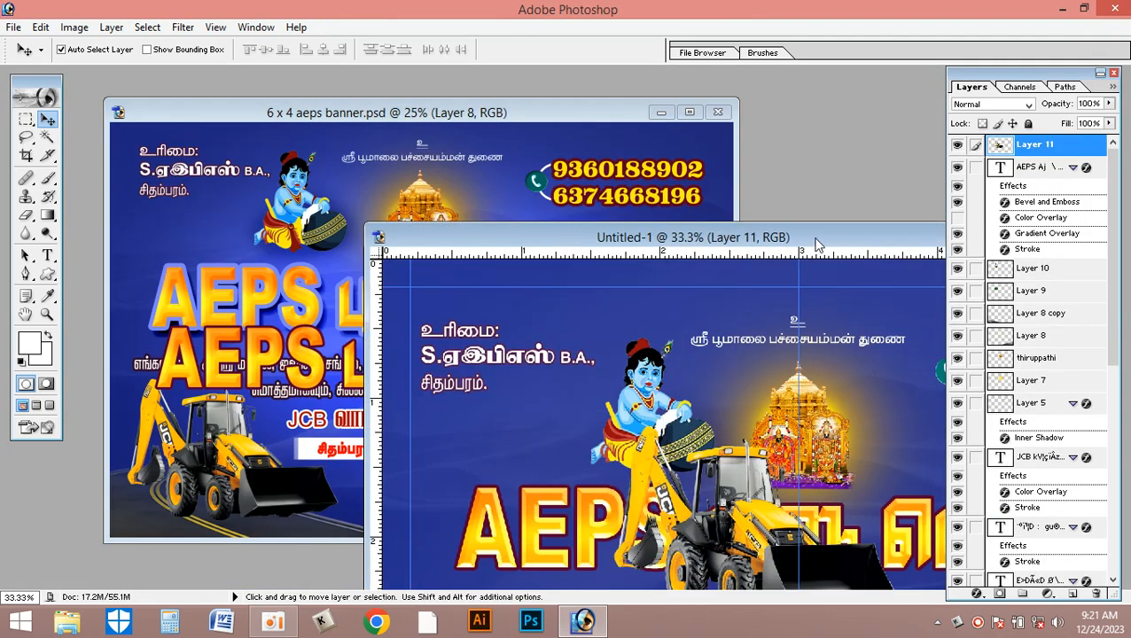
double_click(814, 241)
left_click_drag(547, 367, 324, 527)
- Scale the excavator down slightly and align it with the banner's left margin guide above the road
key("ctrl+t")
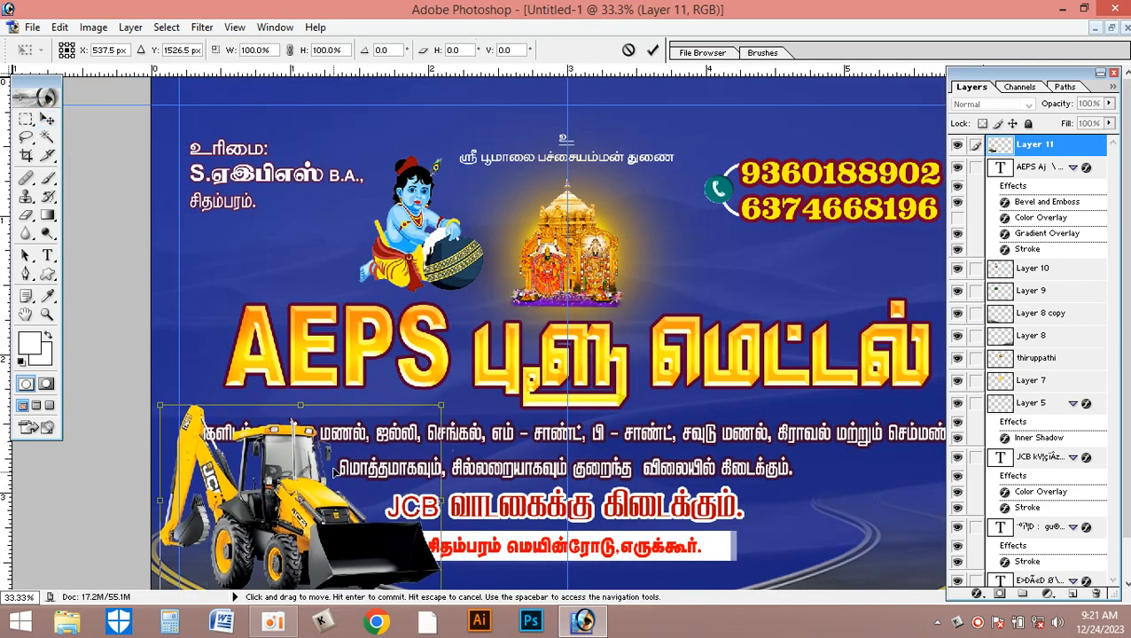
key("ctrl+minus")
left_click_drag(332, 473, 337, 454)
left_click_drag(282, 390, 295, 397)
key("Return")
left_click_drag(403, 476, 390, 475)
key("Left")
key("Left")
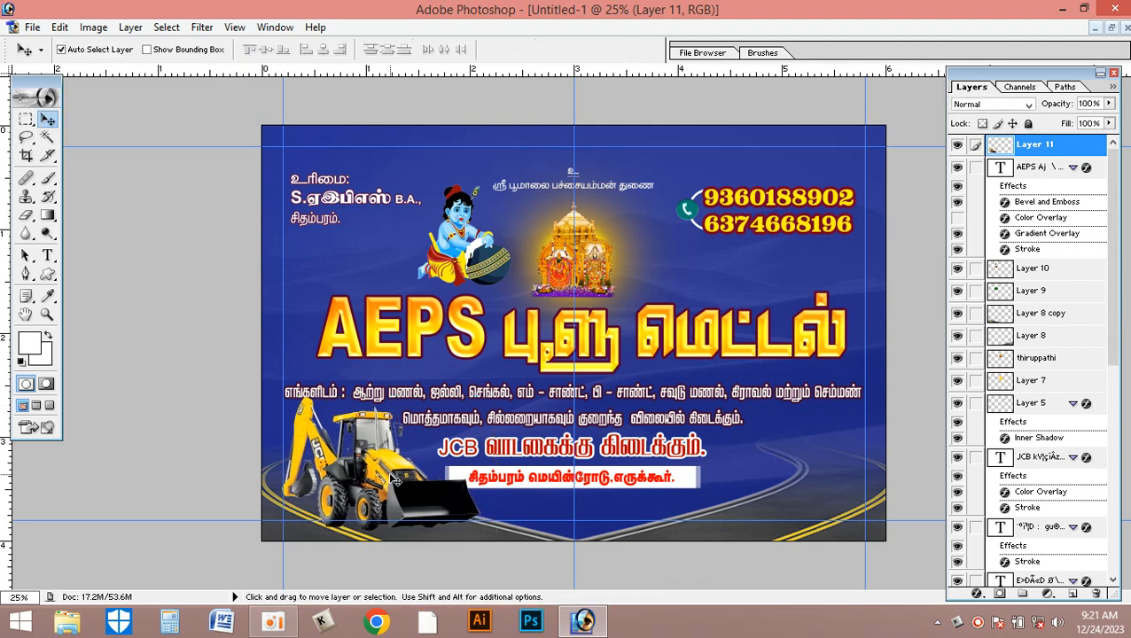
- Scale the excavator proportionally to 88.5%, keeping its upper-left corner in place
key("ctrl+t")
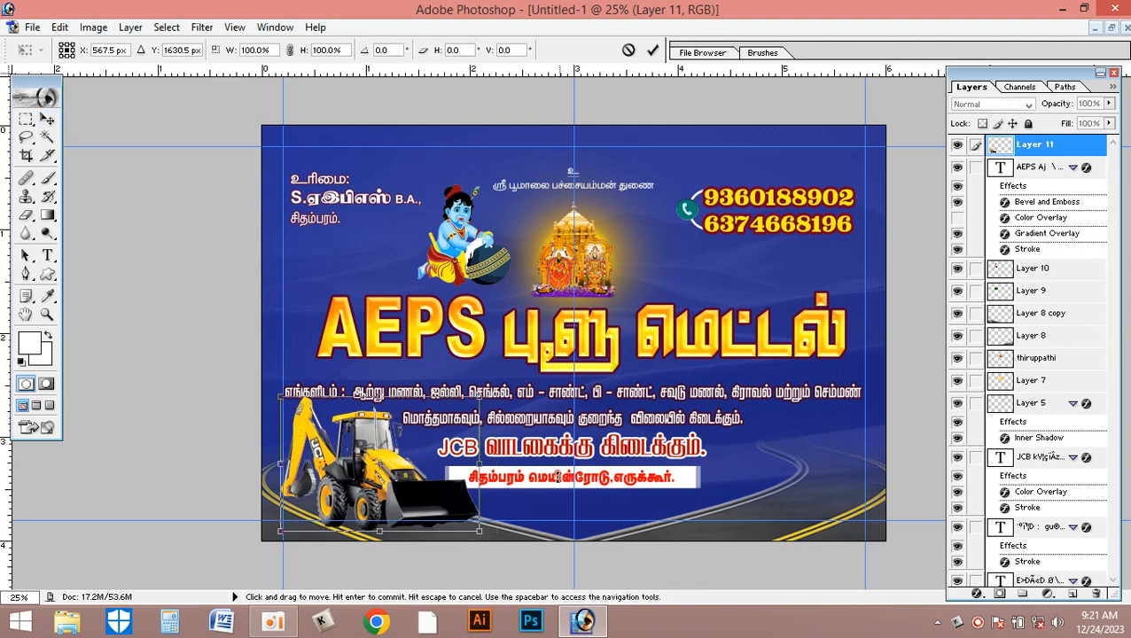
left_click_drag(482, 531, 465, 516)
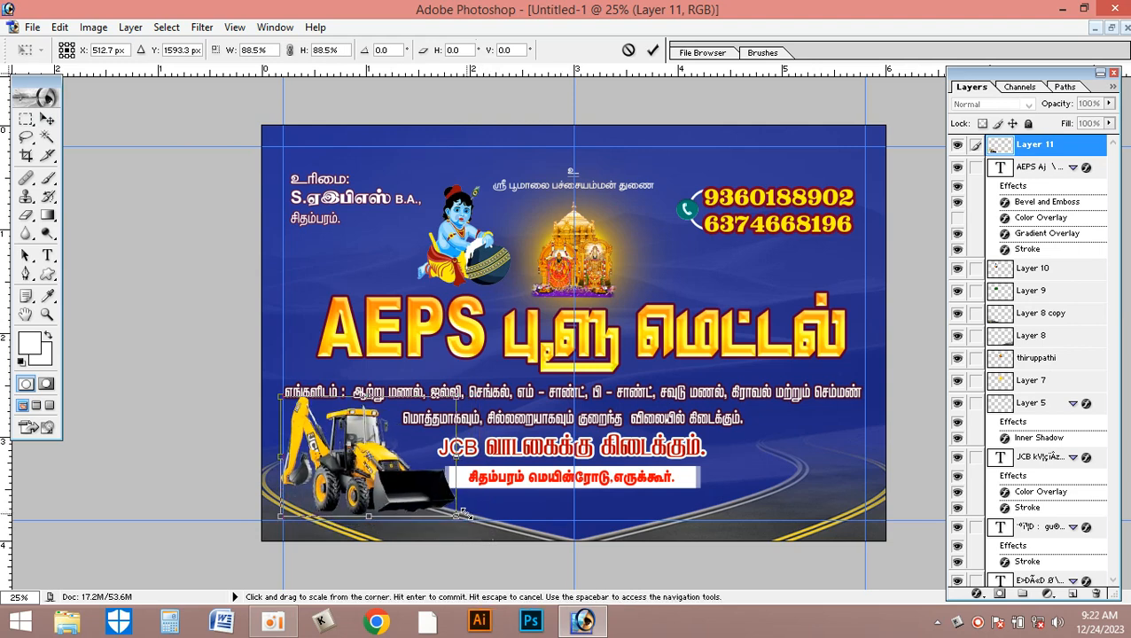
key("Return")
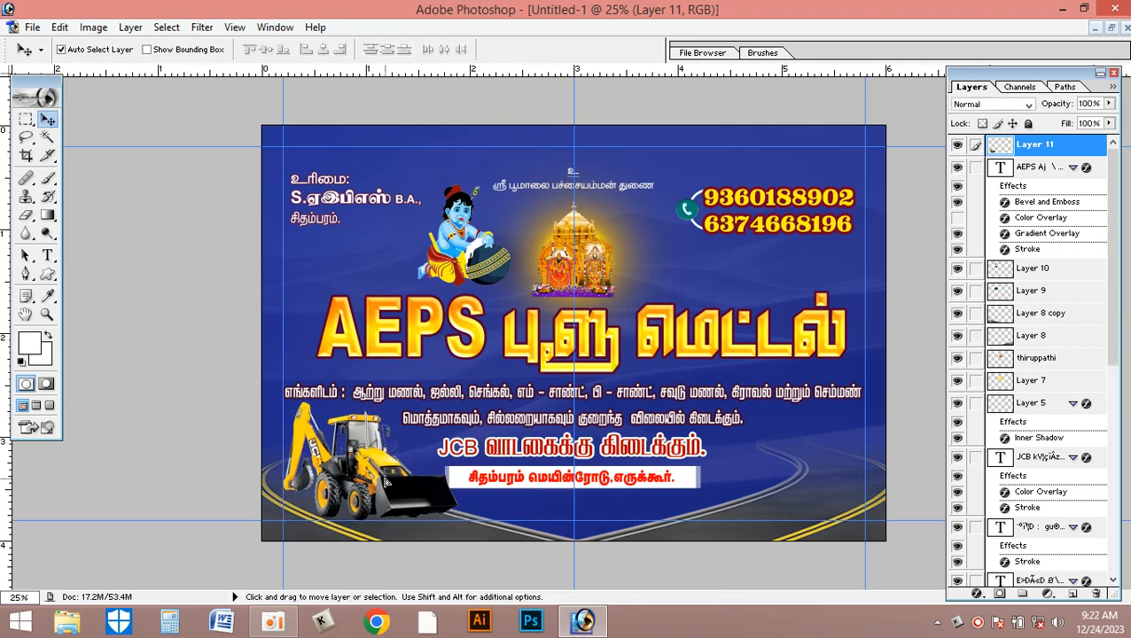
- Copy the white tipper truck from 6 x 4 aeps banner.psd into the new banner and place it in the artwork's lower-right corner
left_click(1111, 28)
left_click(221, 381)
left_click_drag(649, 450, 842, 487)
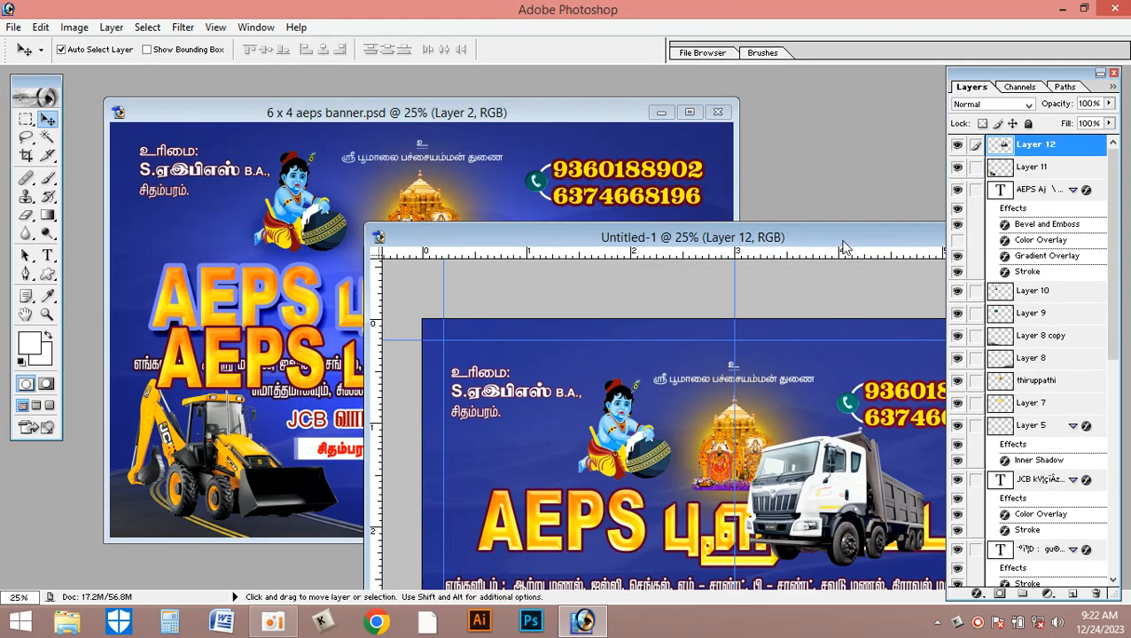
double_click(844, 235)
left_click_drag(749, 376, 772, 459)
- Scale the truck proportionally to 90.6%, shift it up slightly, and reduce it a little more to clear the text
key("ctrl+t")
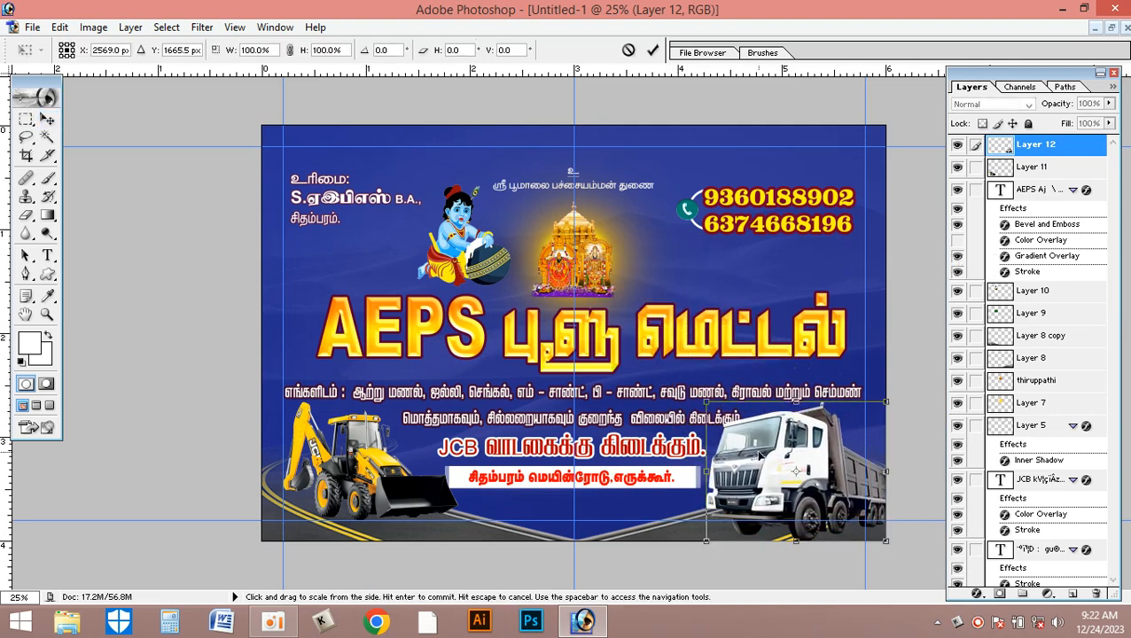
left_click_drag(707, 402, 723, 412)
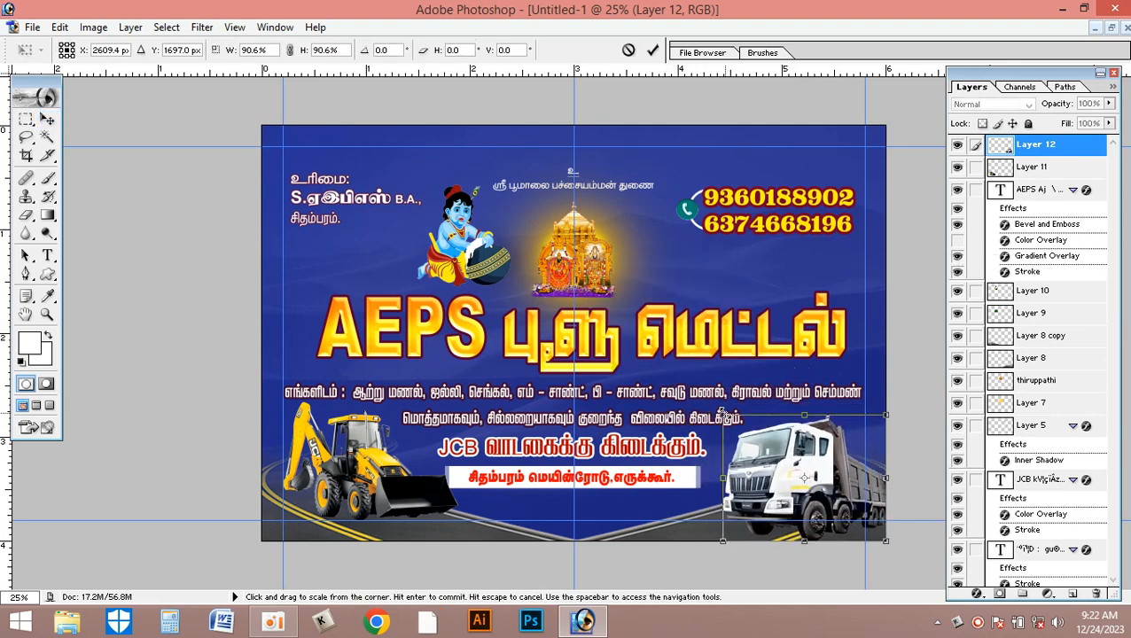
key("Return")
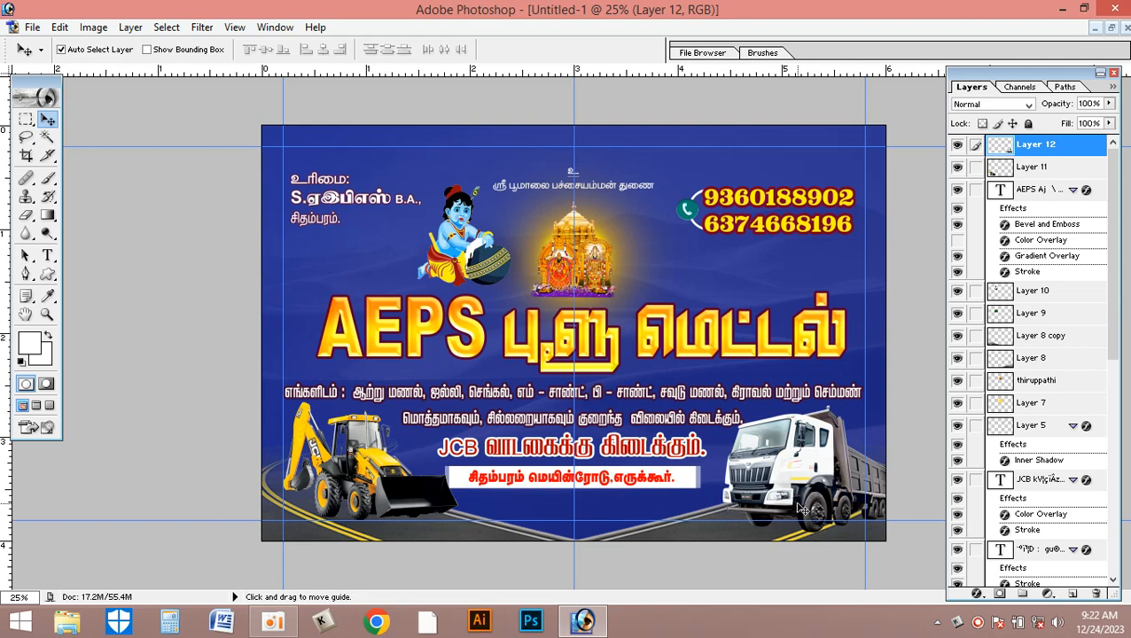
key("ctrl+t")
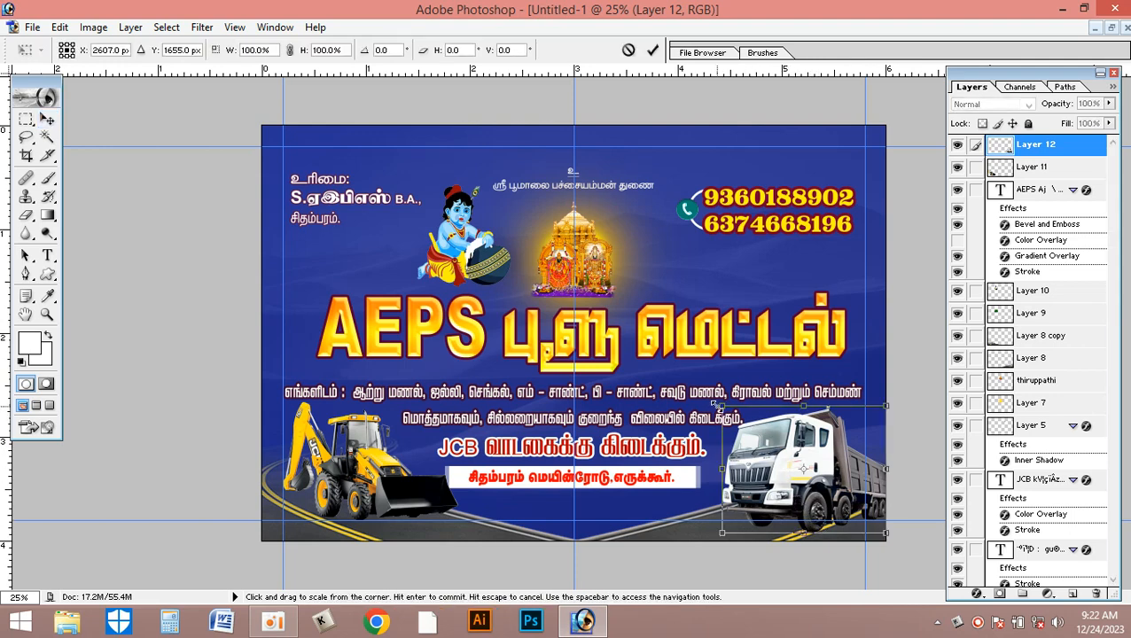
left_click_drag(723, 408, 728, 410)
key("Return")
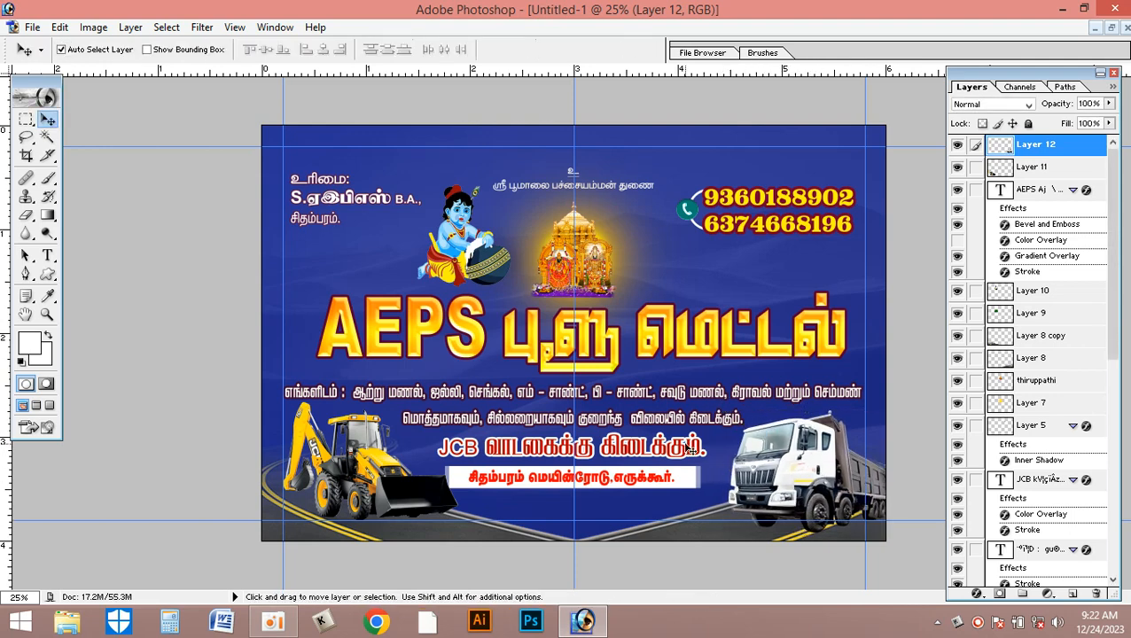
- Add a Curves adjustment layer directly above the background texture Layer 2, darkening the RGB curve with input 152 and output 112
right_click(774, 266)
left_click(800, 278)
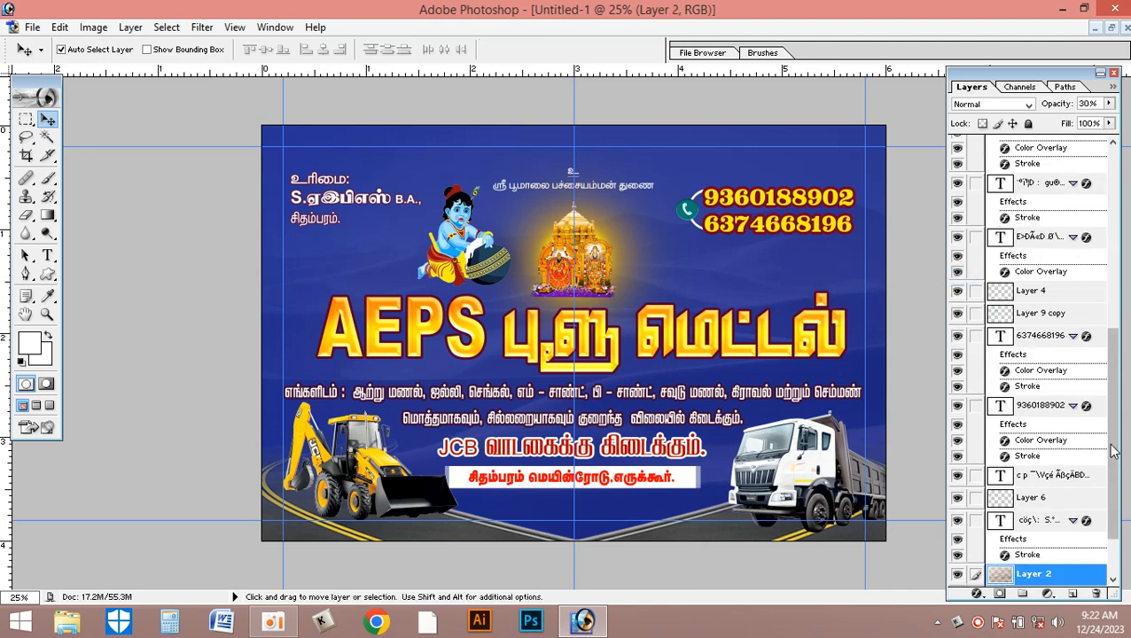
scroll(1064, 543, "up", 10)
left_click(1048, 593)
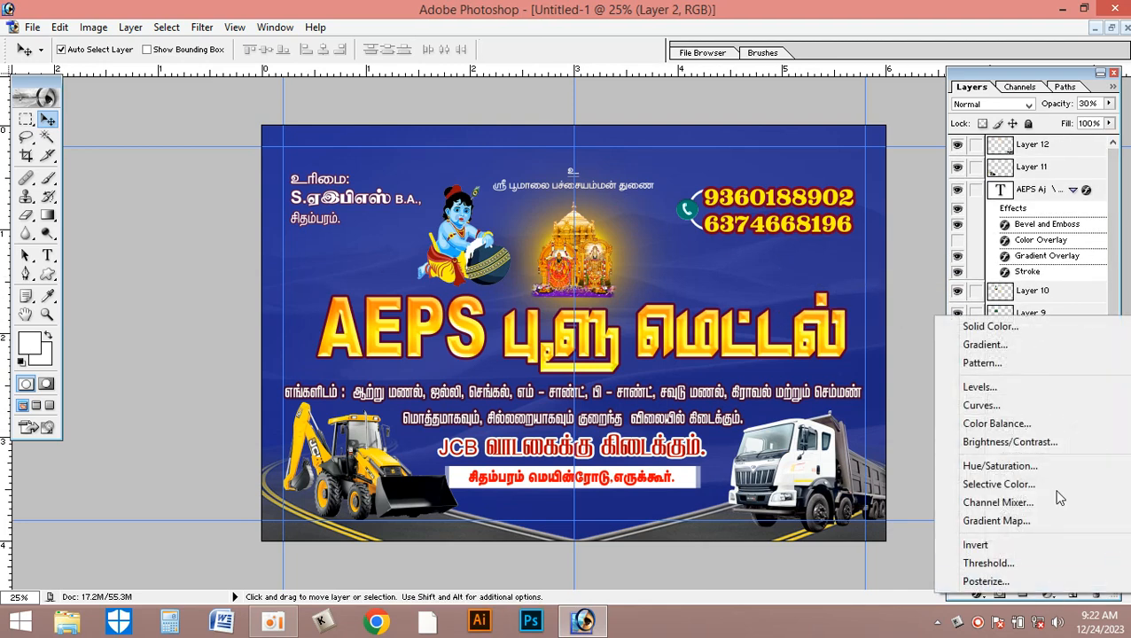
left_click(1017, 409)
left_click_drag(577, 165, 141, 57)
left_click_drag(98, 177, 108, 183)
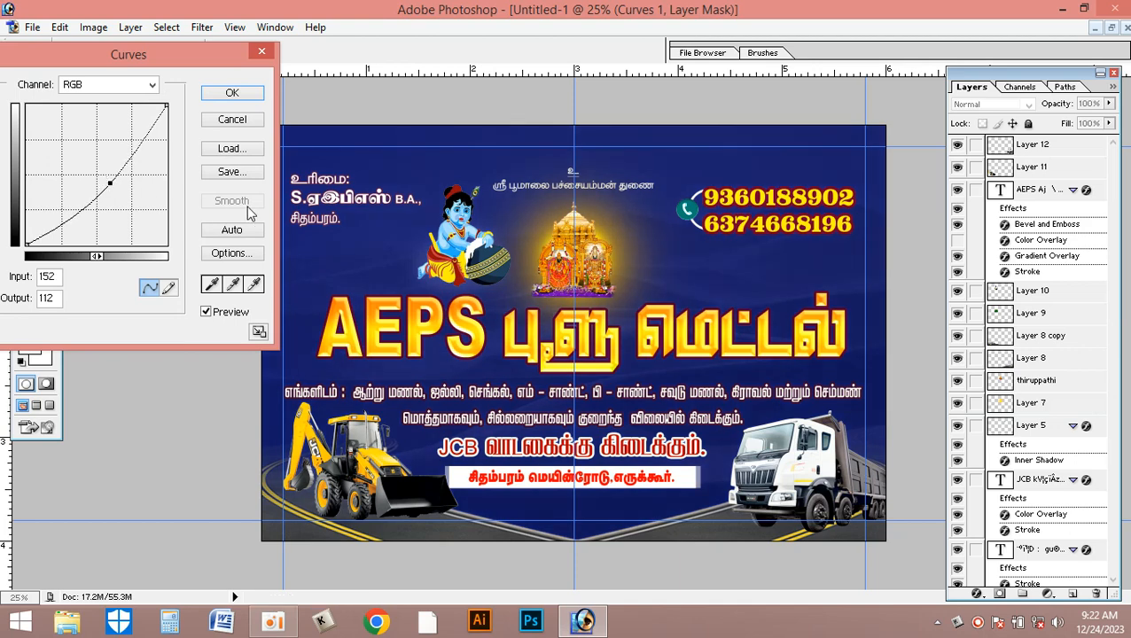
left_click(232, 92)
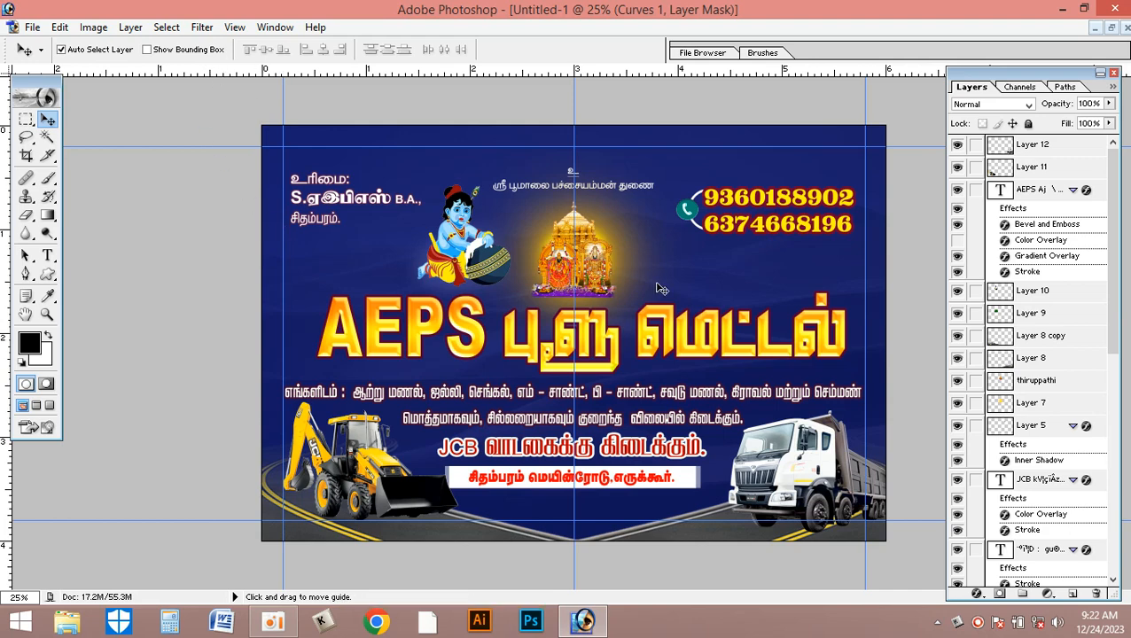
- Save the new banner to the Desktop in Photoshop format as "6 x 4 aeps psd"
left_click(32, 27)
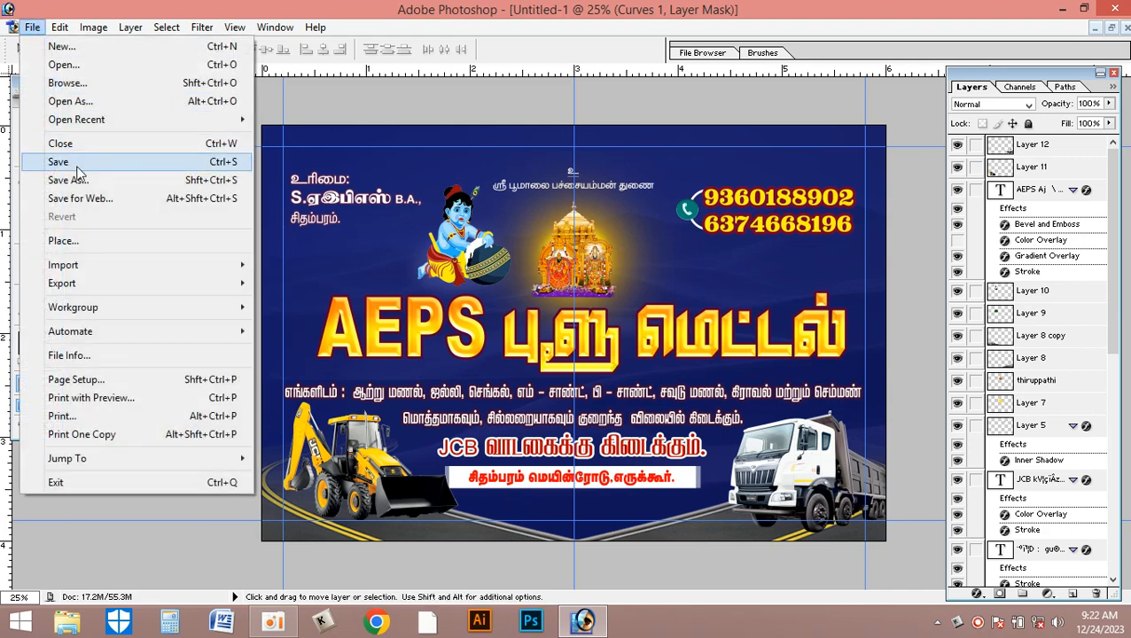
left_click(80, 181)
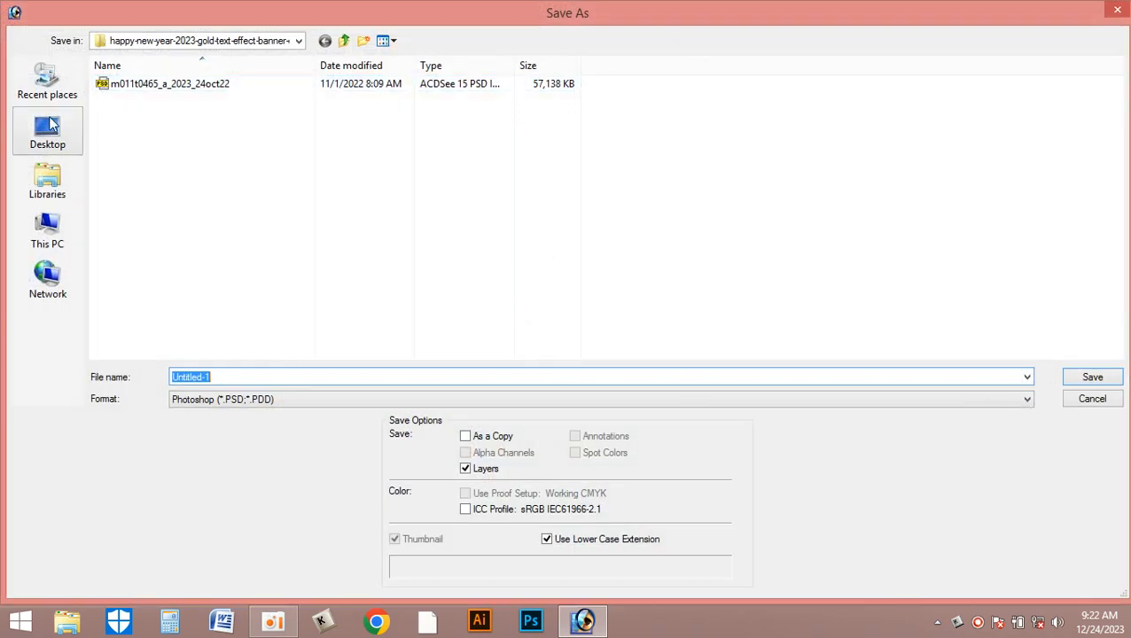
left_click(50, 125)
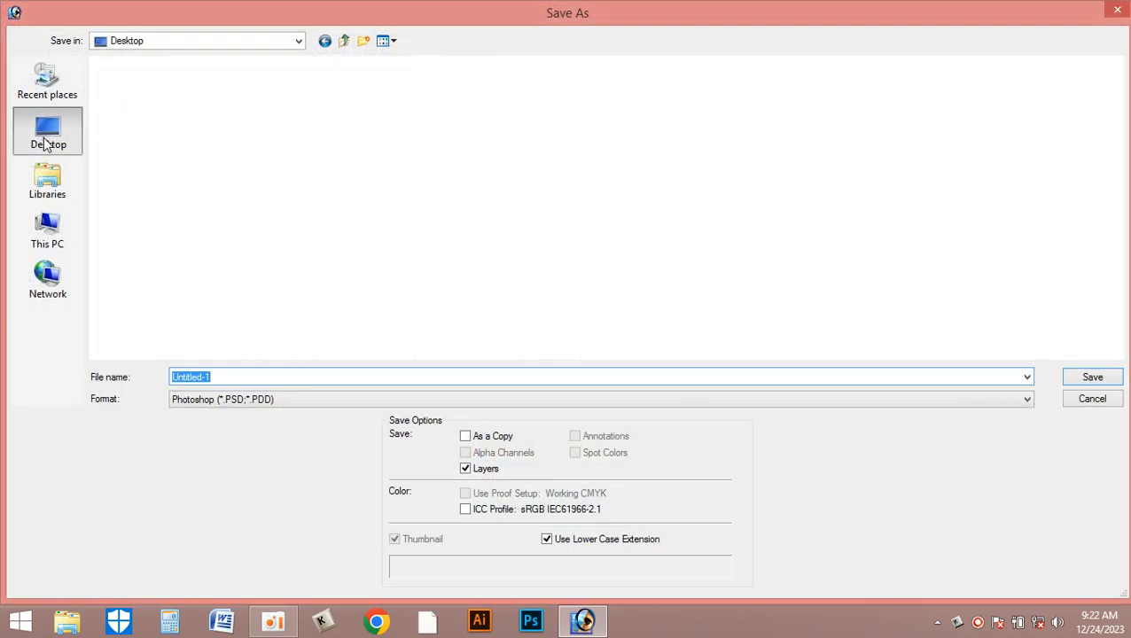
type("6 4")
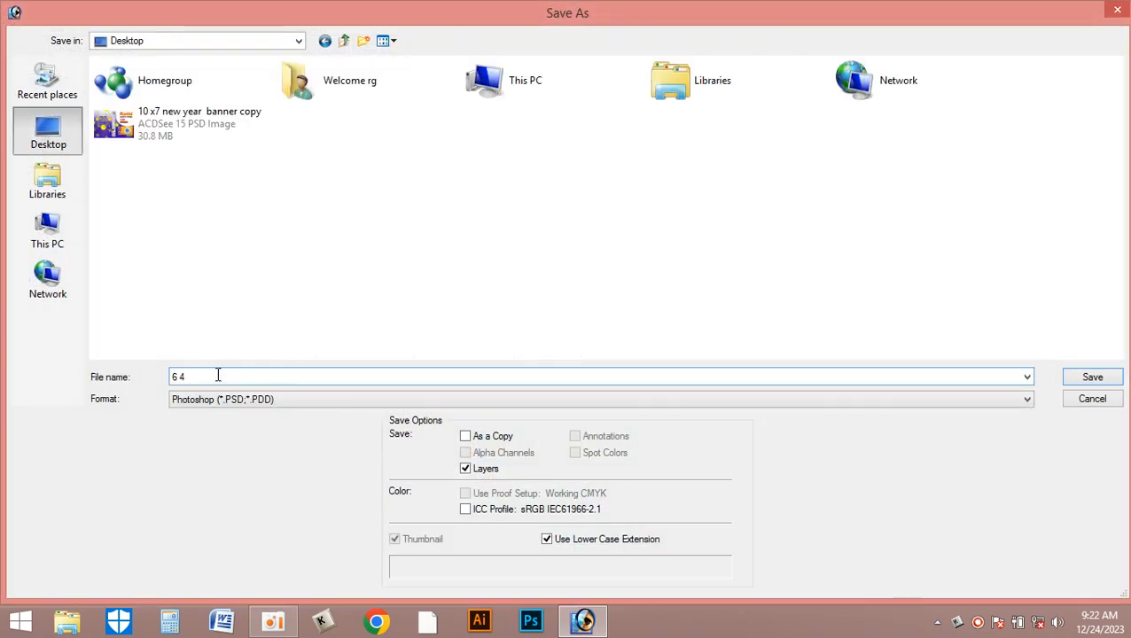
key("BackSpace")
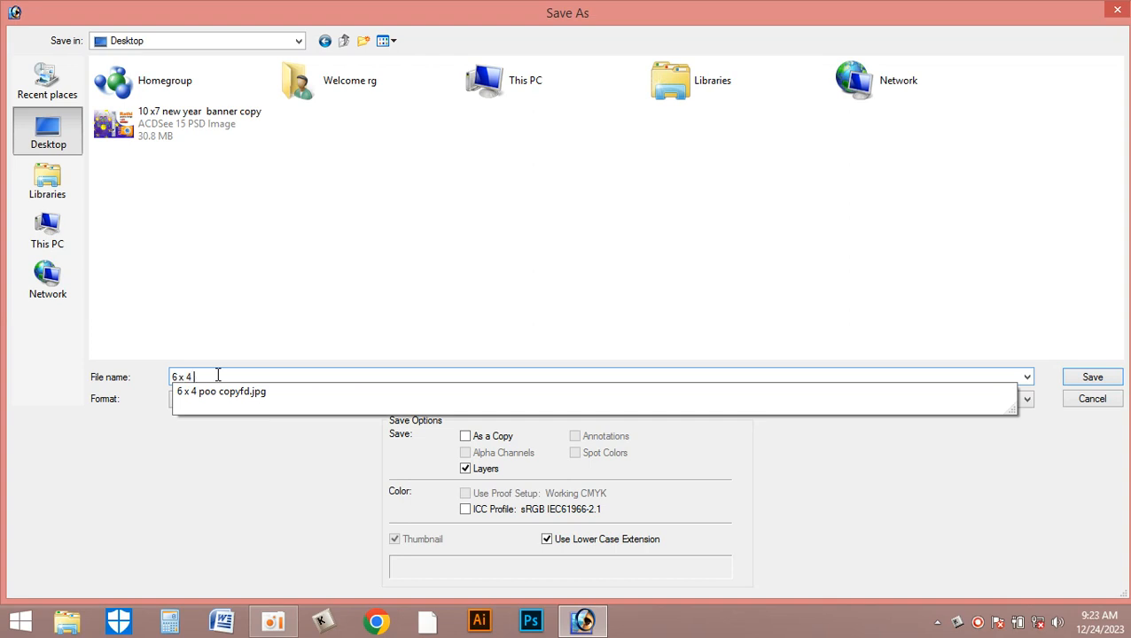
type("x 4 aeps psd")
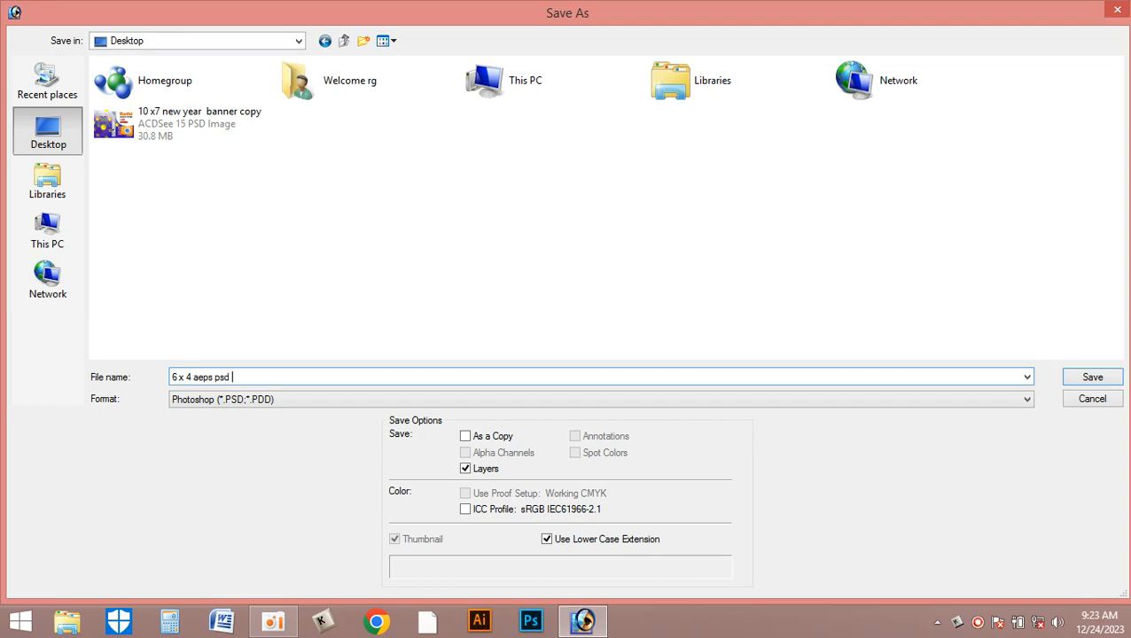
key("Return")
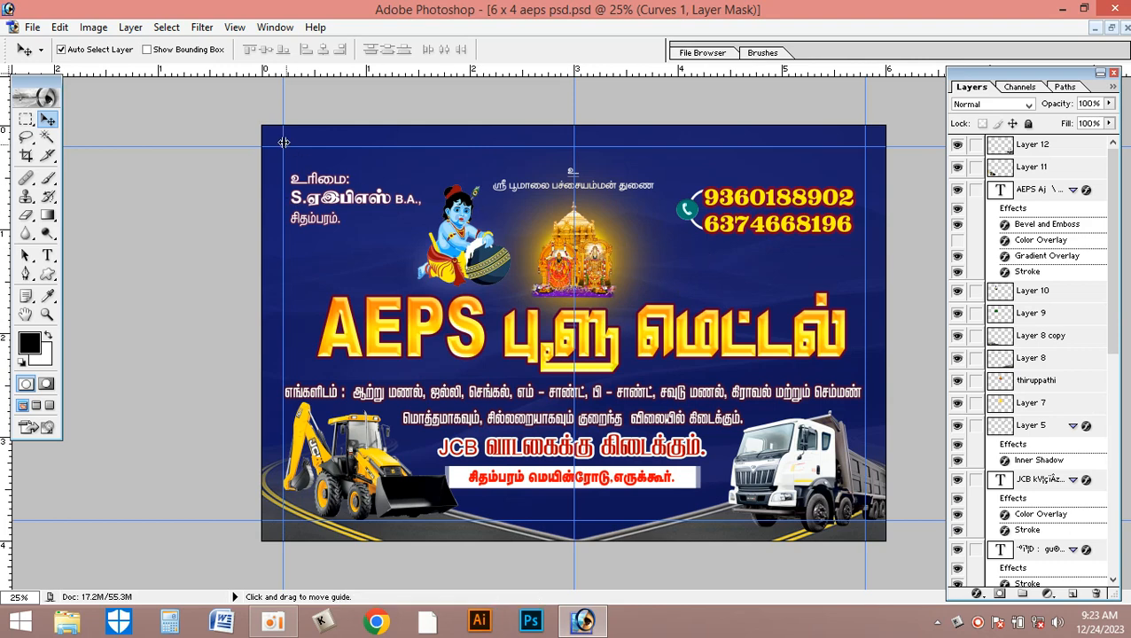
- Close the saved banner and start closing the source document 6 x 4 aeps banner.psd
left_click(1127, 29)
left_click(1127, 30)
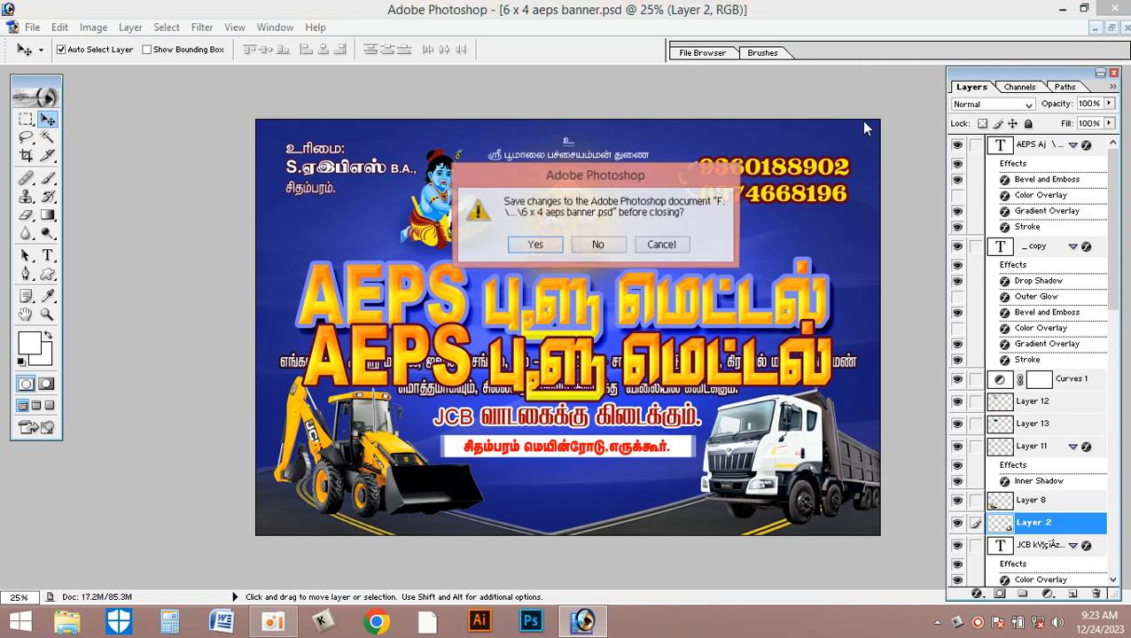